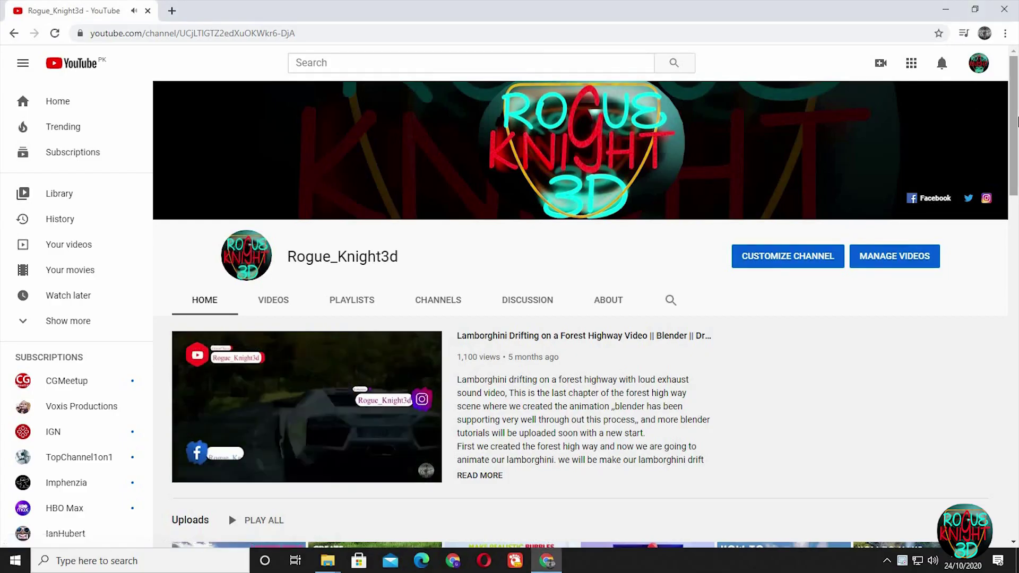
Look through the Rogue_Knight3d YouTube channel and its Patreon page posts
scroll(1017, 139, "down", 1)
left_click_drag(1018, 139, 1018, 234)
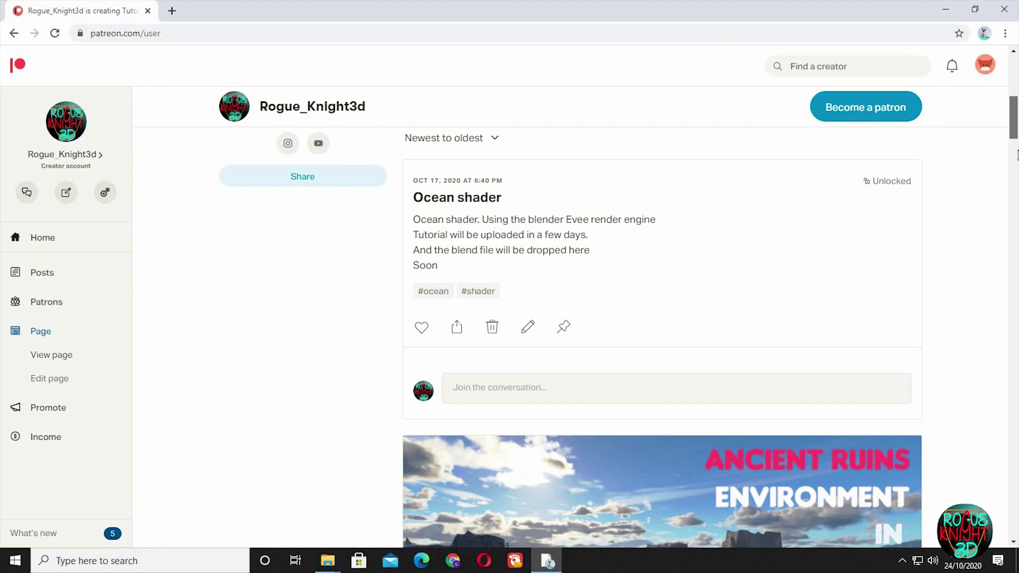
left_click_drag(1017, 155, 1017, 262)
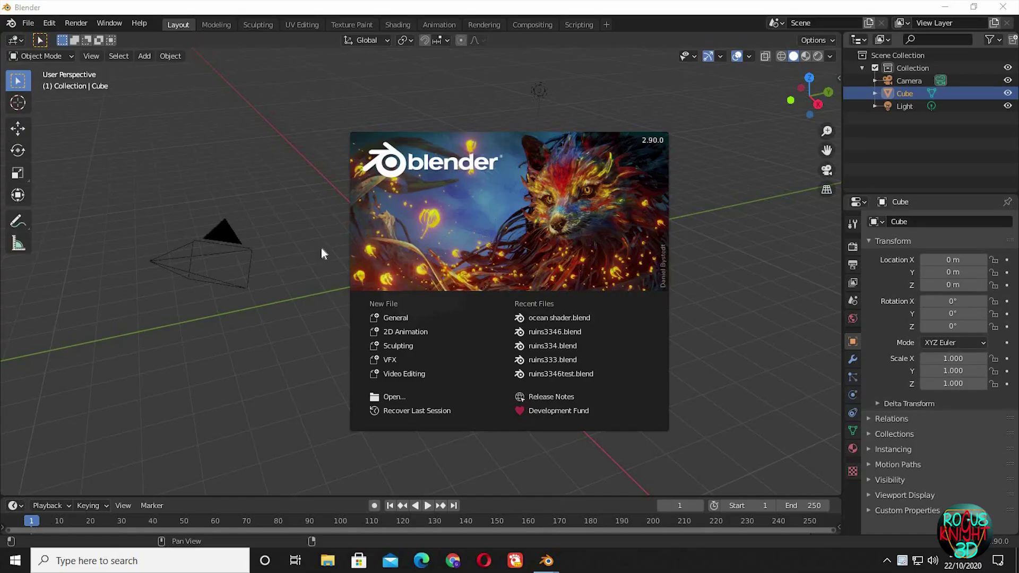
Dismiss the splash screen and delete the default cube and light together
left_click(322, 254)
left_click_drag(360, 345, 586, 48)
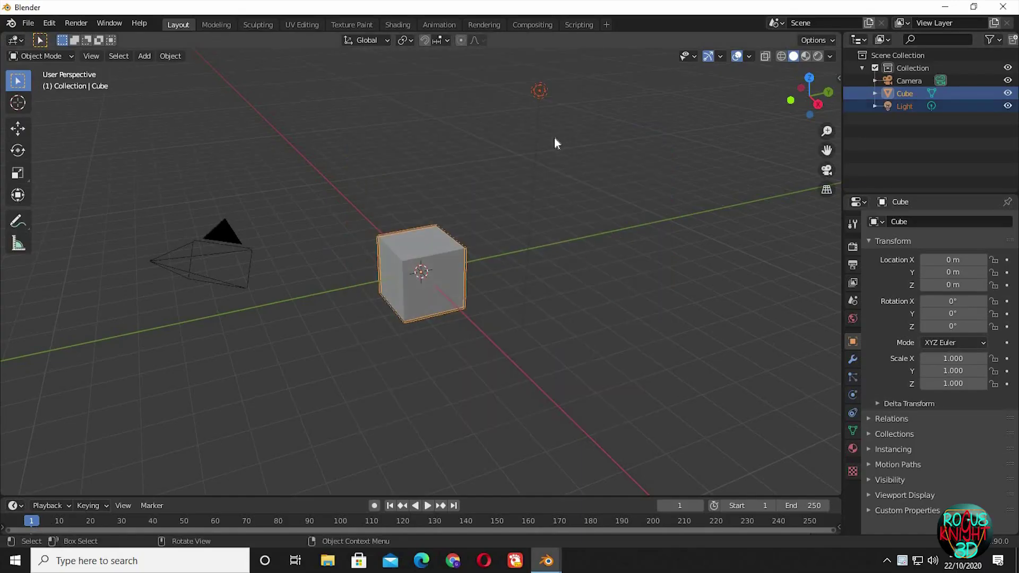
key("x")
key("Return")
Add a plane and scale its mesh by 6 in Edit Mode, returning to Object Mode
key("shift+a")
mouse_move(456, 208)
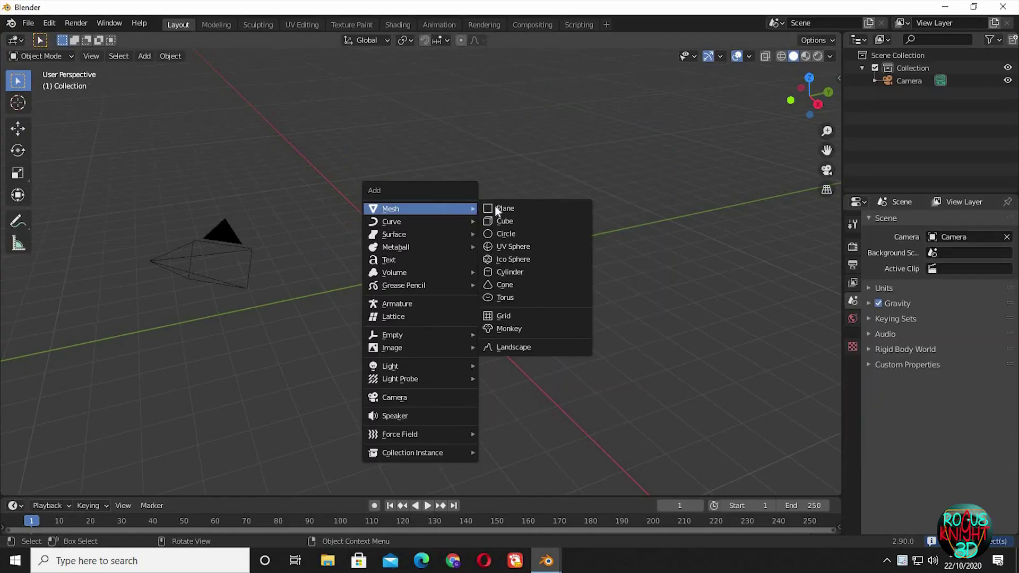
left_click(497, 209)
key("Tab")
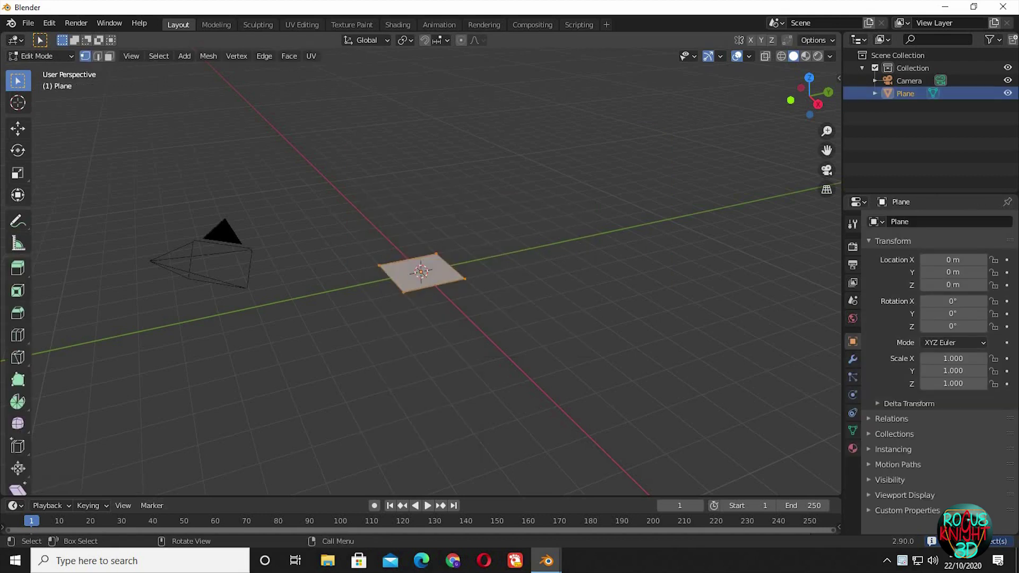
type("s6")
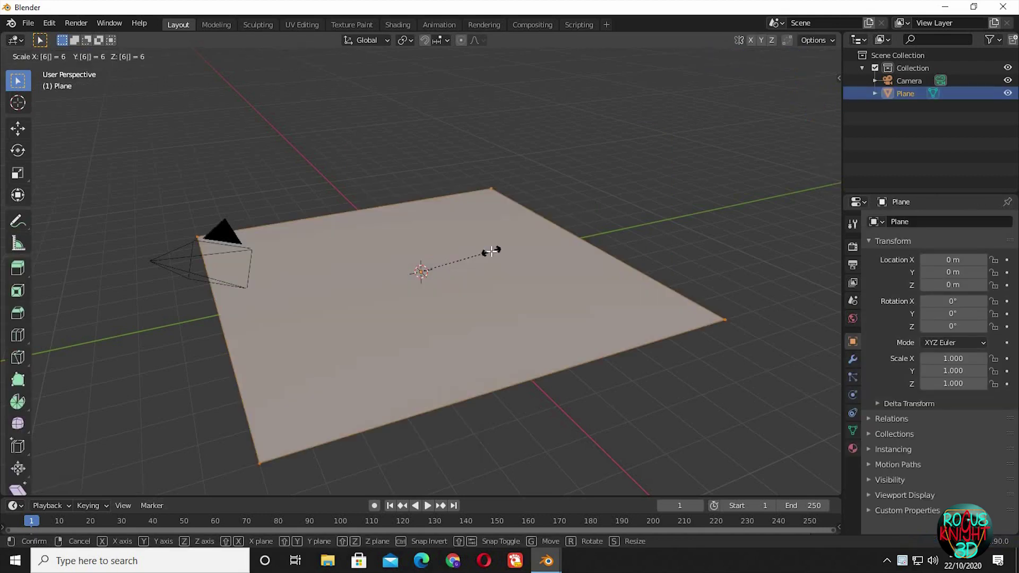
key("Return")
middle_click_drag(489, 317, 475, 228)
key("Tab")
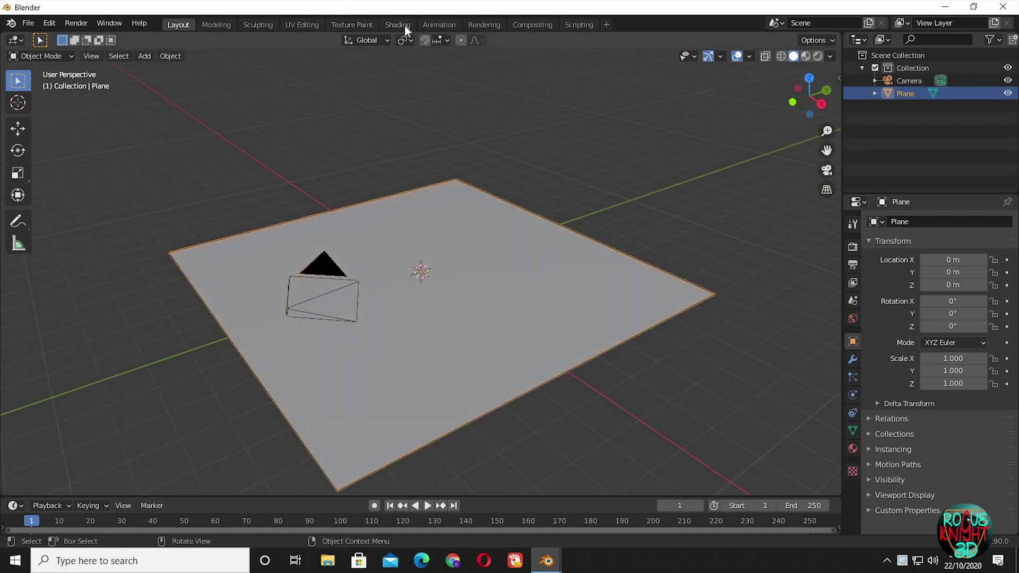
Switch to the Shading workspace and create a new material for the plane
left_click(437, 109)
left_click(398, 25)
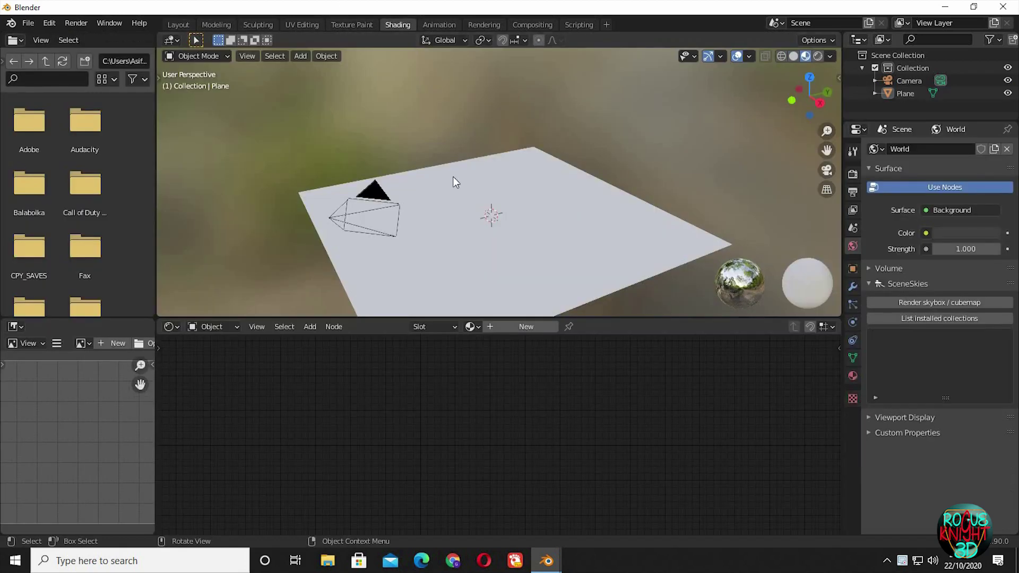
middle_click_drag(463, 119, 523, 313)
left_click(532, 329)
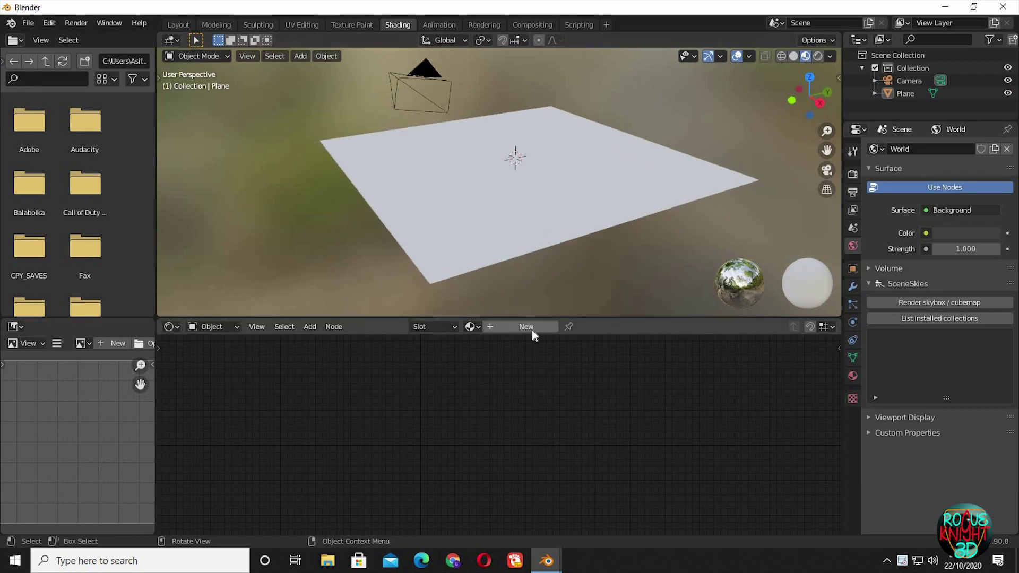
middle_click_drag(540, 402, 567, 421)
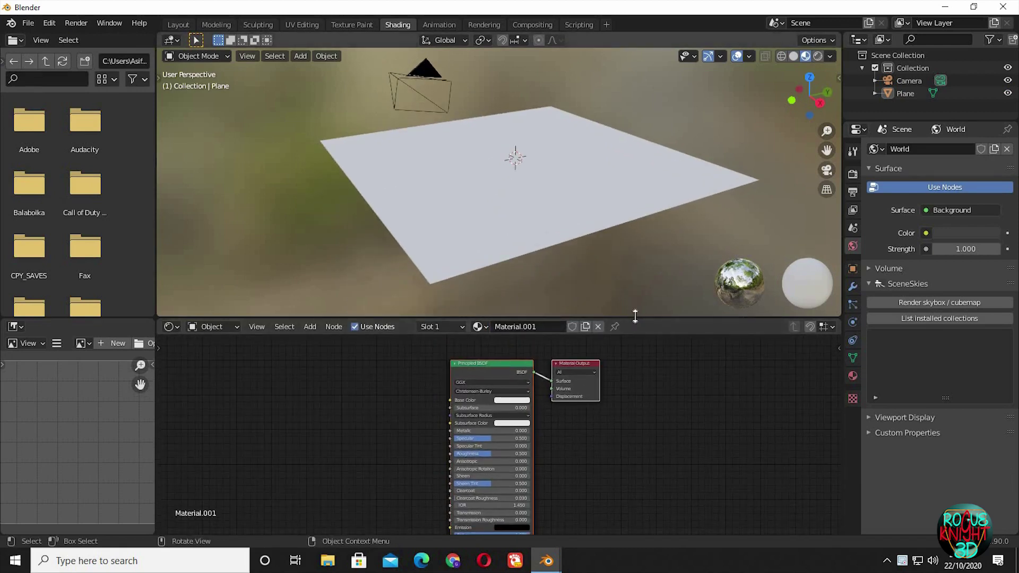
Enlarge the shader node editor and delete the Principled BSDF node
left_click_drag(634, 317, 633, 246)
middle_click_drag(667, 384, 769, 329)
middle_click_drag(760, 391, 743, 437)
middle_click_drag(738, 366, 744, 322, "ctrl")
scroll(590, 324, "up", 2)
left_click(569, 298)
key("x")
Add a Glass BSDF node and connect its BSDF output to the Material Output's Surface input
key("shift+a")
left_click(493, 360)
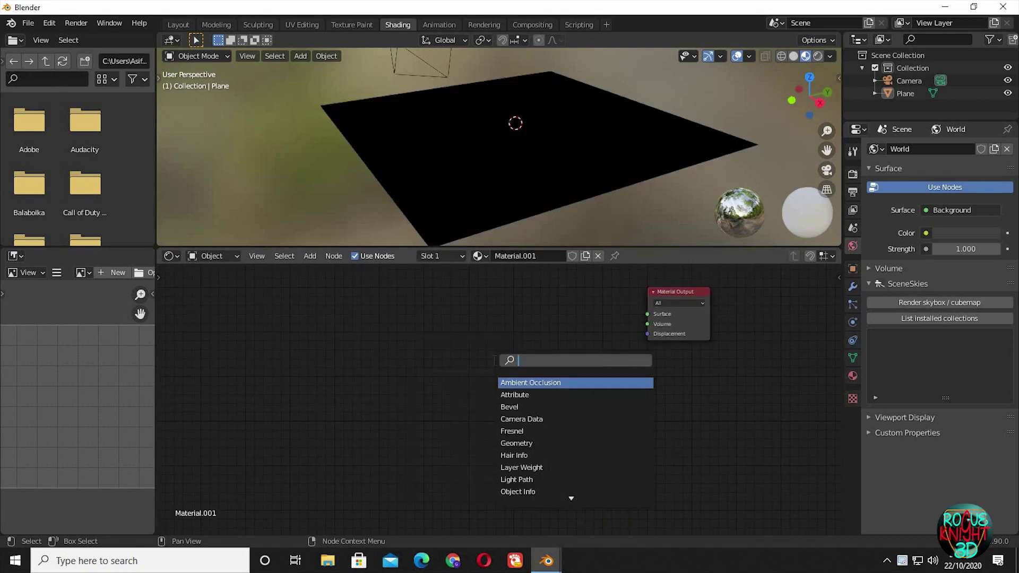
type("gla")
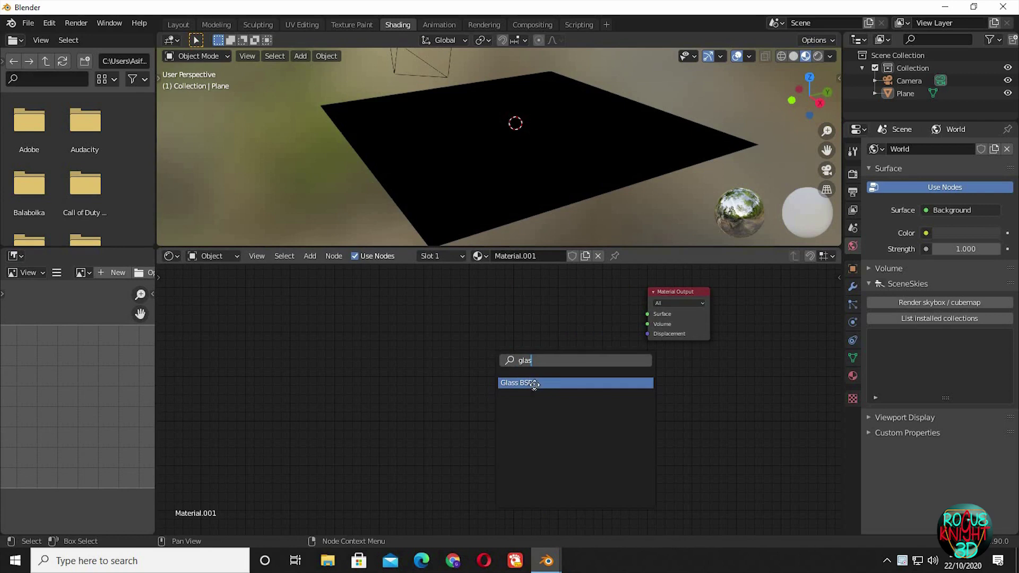
type("s")
left_click(534, 383)
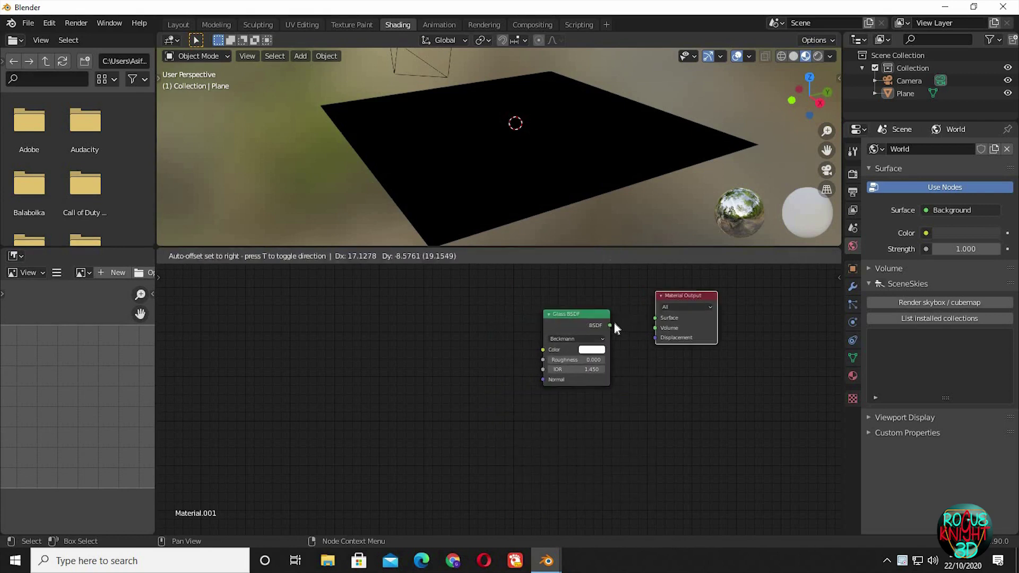
left_click(613, 320)
left_click_drag(610, 325, 660, 323)
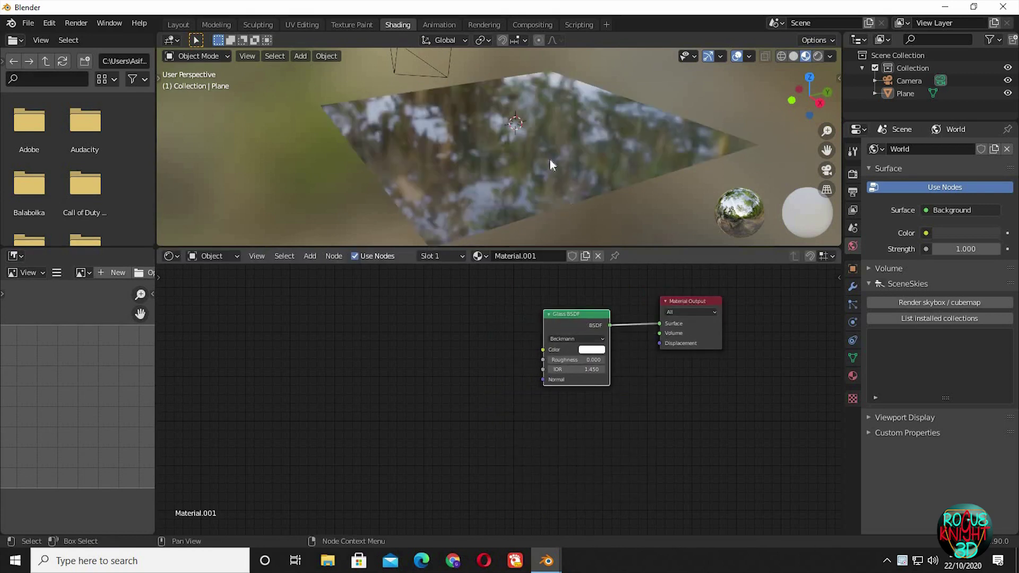
Add a Bump node and connect its Normal output to the Glass BSDF's Normal input
left_click(488, 372)
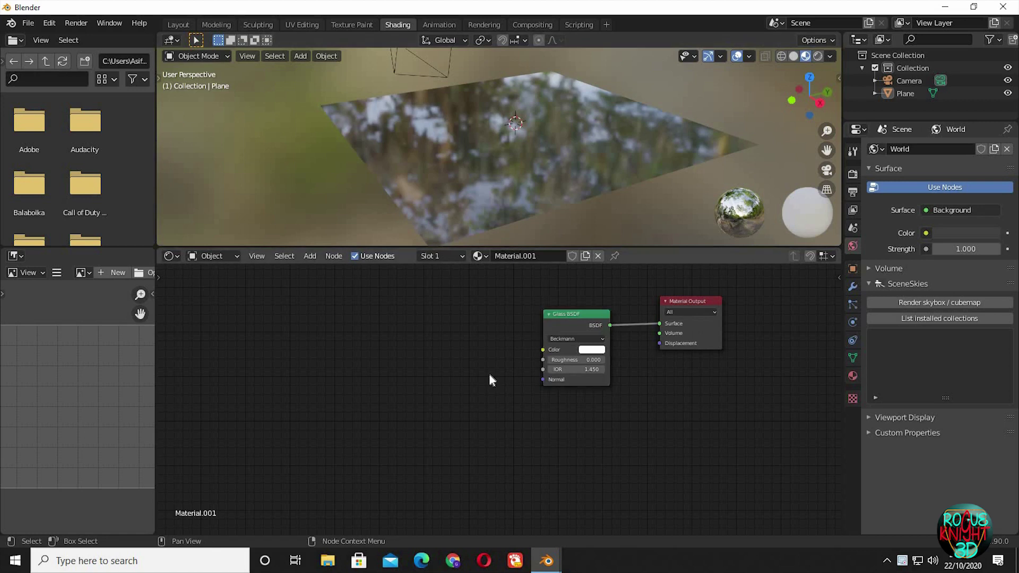
key("shift+a")
left_click(491, 374)
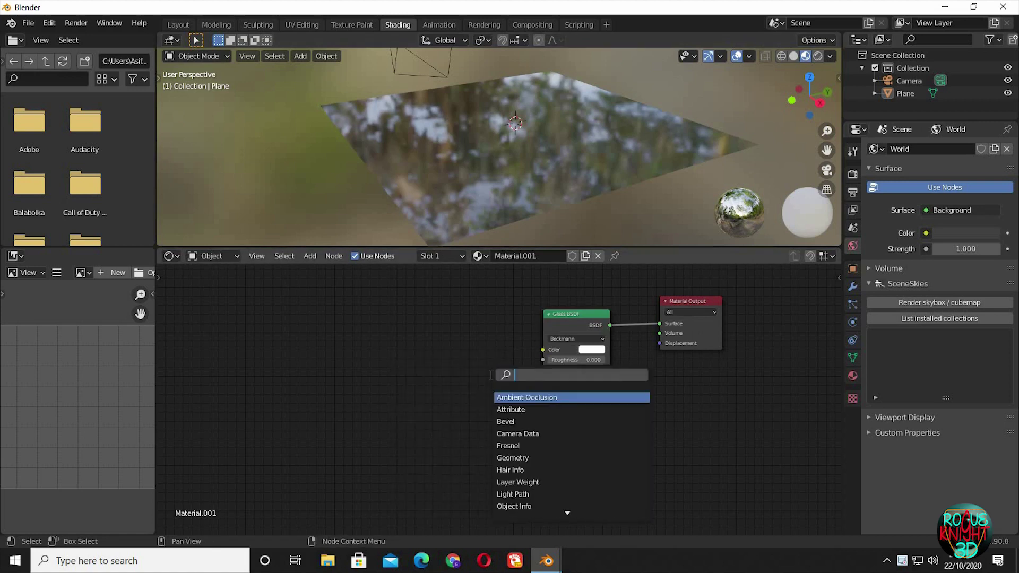
type("bump")
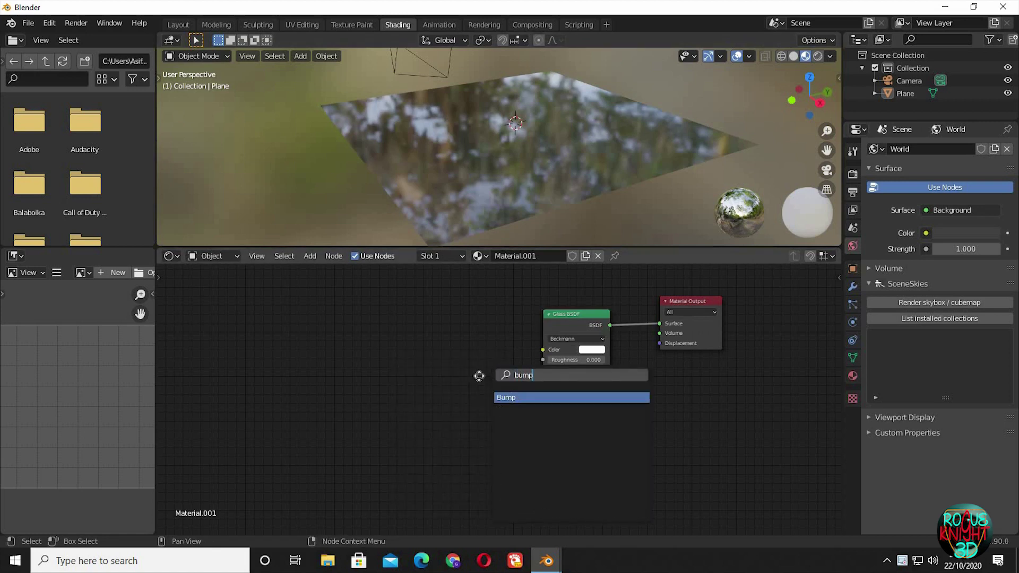
key("Return")
left_click(518, 341)
left_click_drag(517, 337, 541, 380)
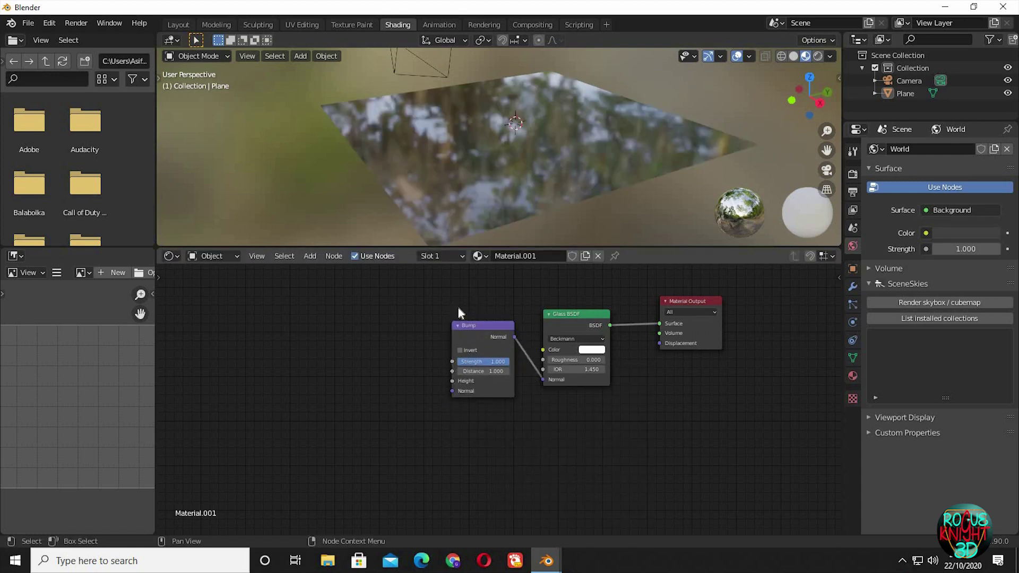
Add a Noise Texture node in front of the Bump node
key("shift+a")
left_click(355, 343)
type("noise")
key("Return")
left_click(395, 342)
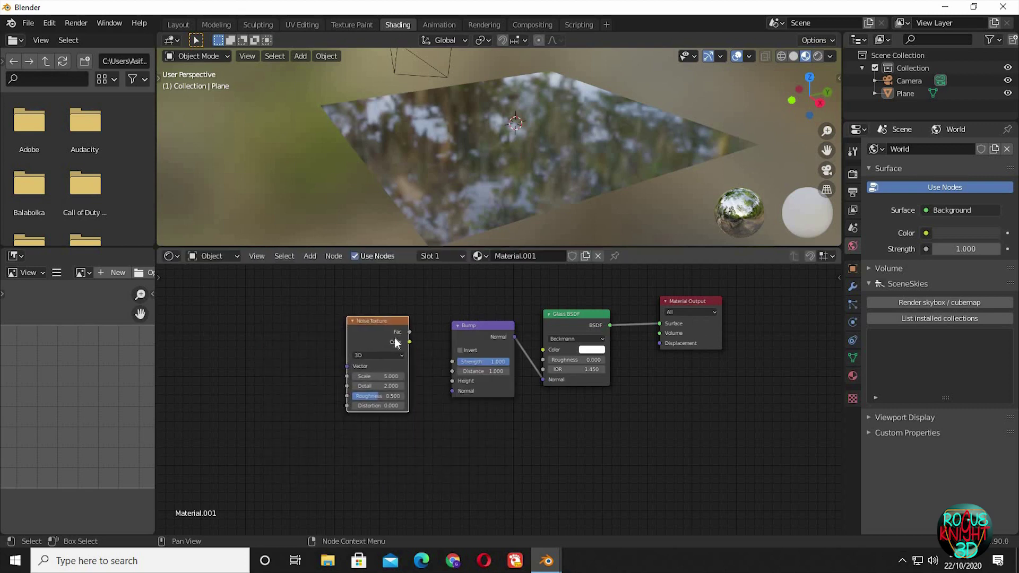
Attach Mapping and Texture Coordinate nodes to the Noise Texture with the Node Wrangler texture setup
left_click_drag(371, 323, 370, 331)
key("ctrl+t")
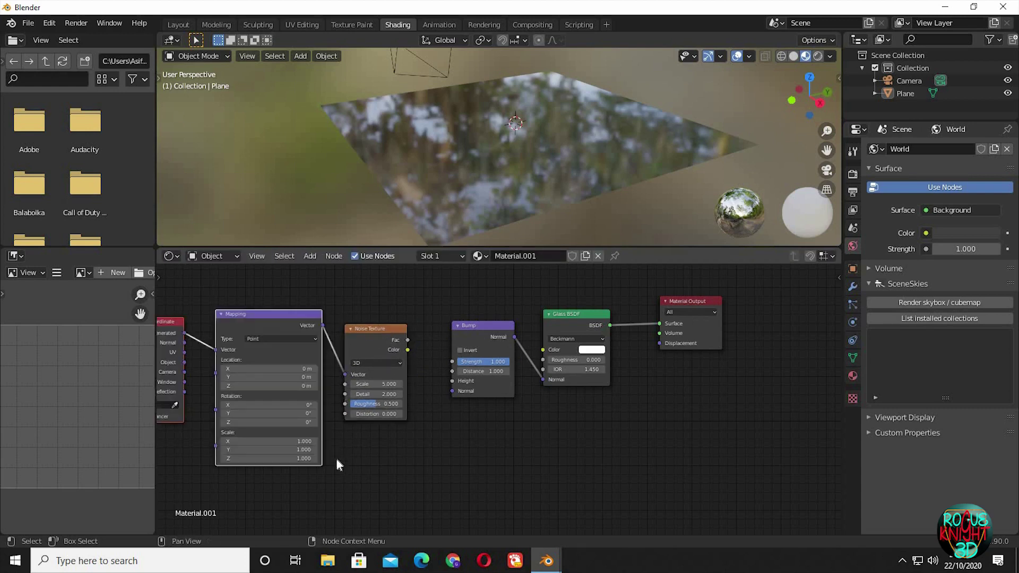
key("Home")
scroll(246, 373, "up", 2)
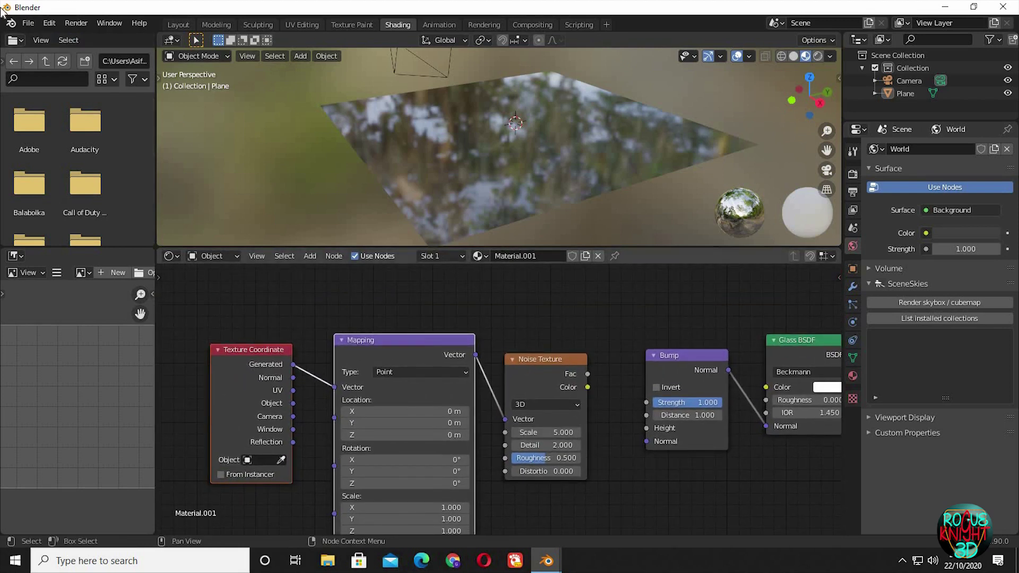
Check in the add-on preferences whether Node Wrangler is enabled by searching for "node"
left_click(50, 23)
left_click(92, 205)
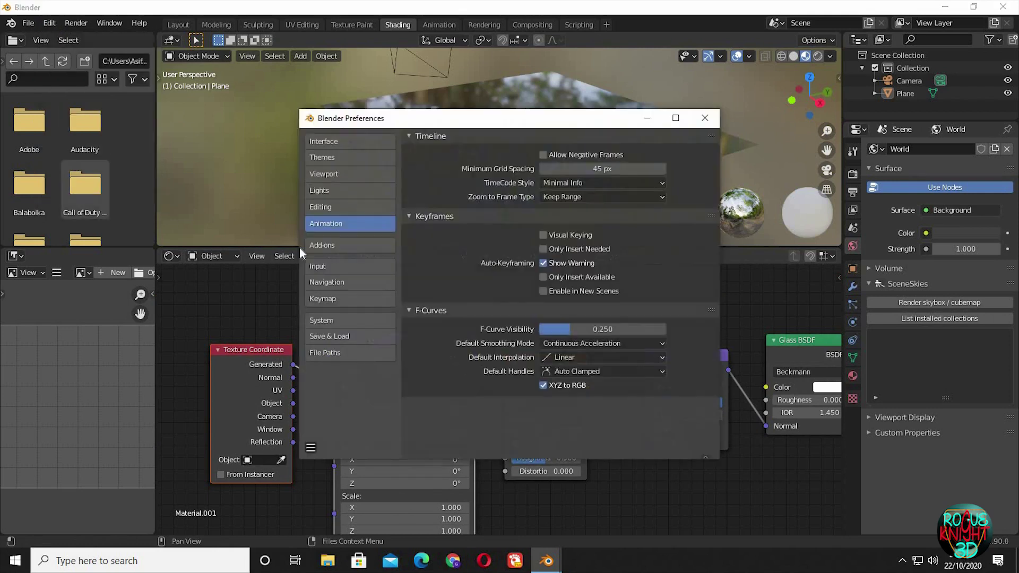
left_click(322, 245)
left_click(663, 155)
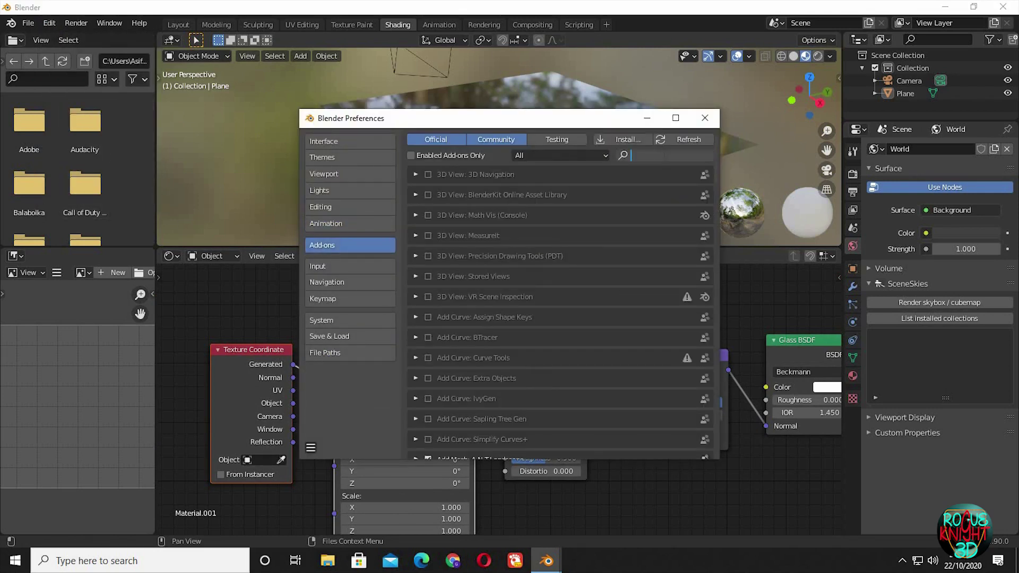
type("noed")
key("BackSpace")
key("BackSpace")
type("de")
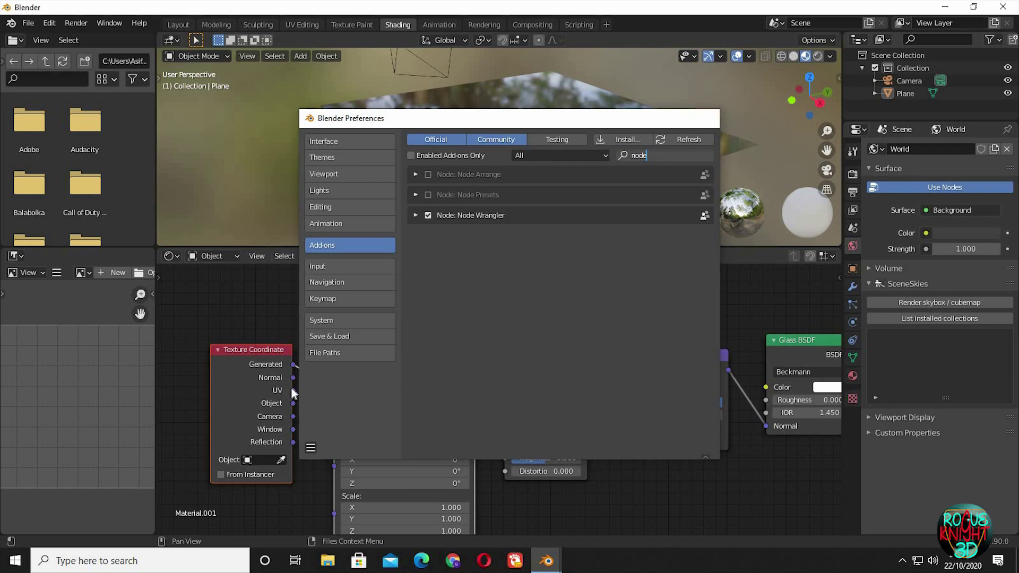
left_click(714, 120)
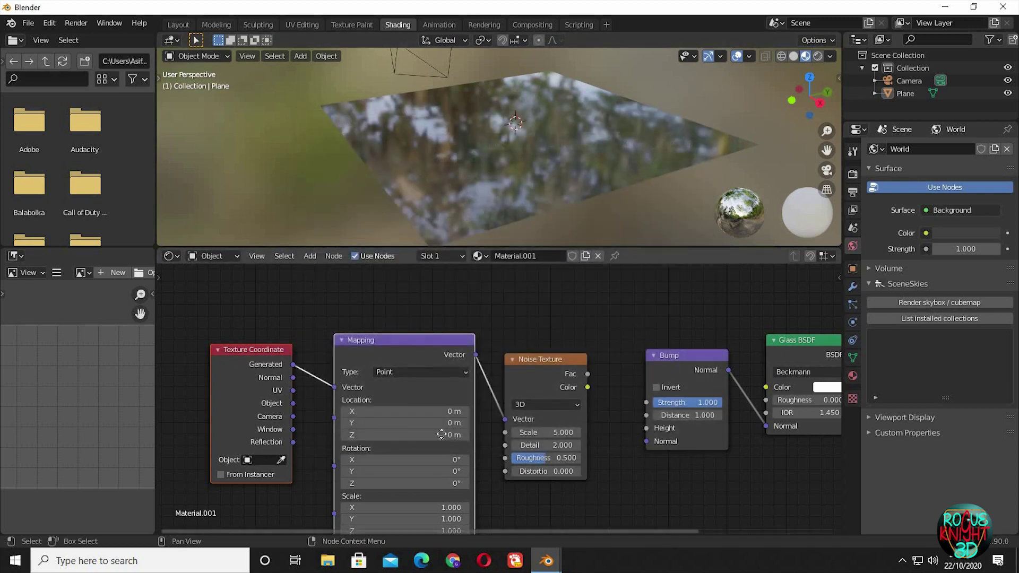
Connect the Noise Texture's Fac output to the Bump node's Height input
middle_click_drag(612, 502, 383, 461)
left_click_drag(357, 333, 412, 387)
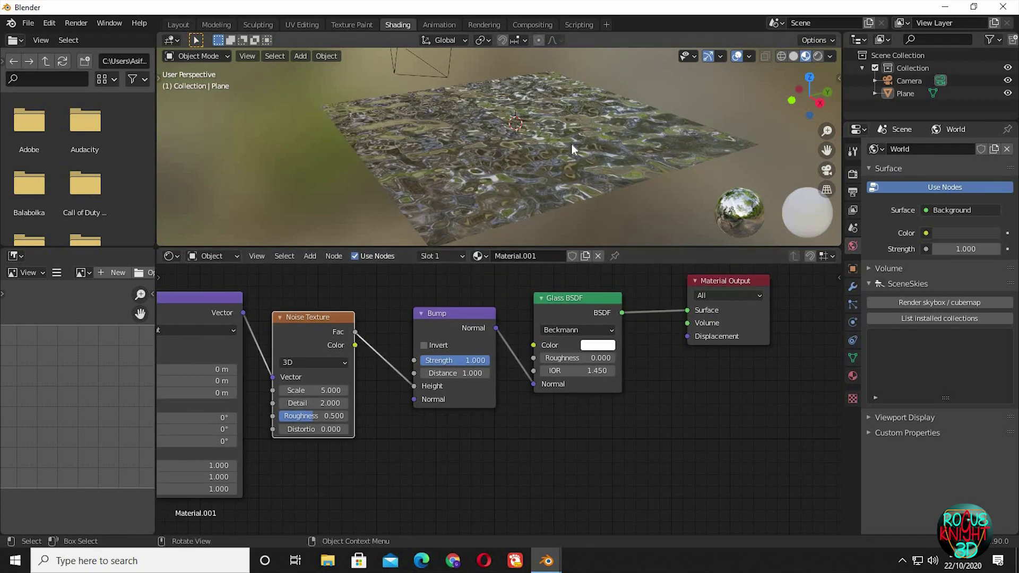
middle_click_drag(583, 178, 552, 159)
Set the Noise Texture's Scale to 30
left_click(313, 390)
type("5.0")
key("Return")
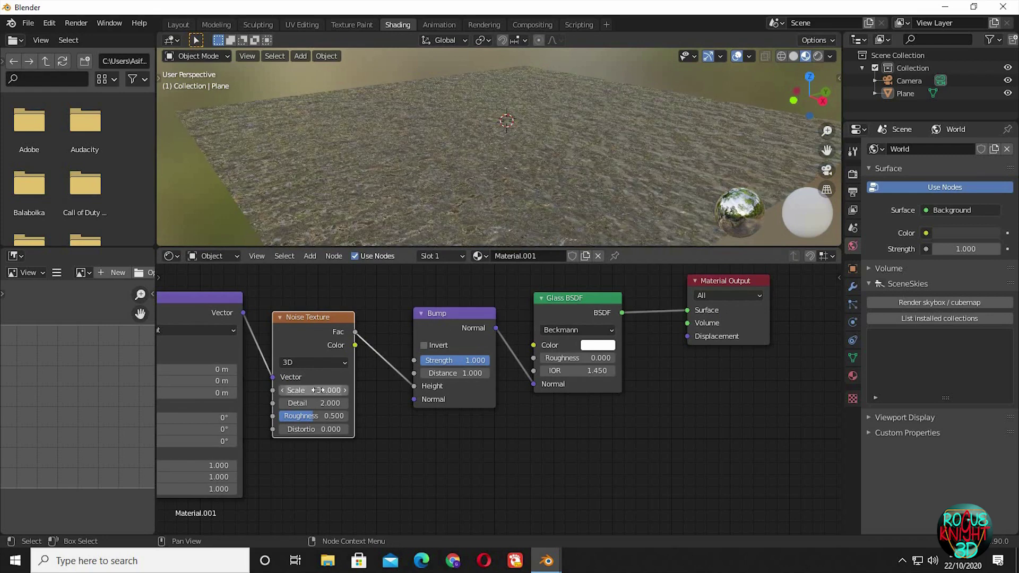
middle_click_drag(561, 187, 499, 176)
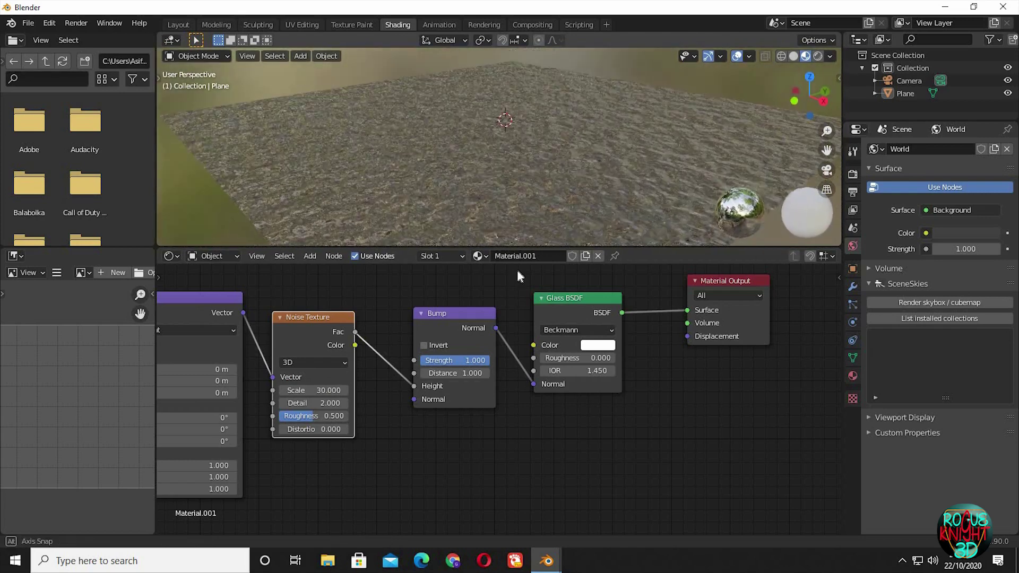
Set the Bump node's Distance to 0.1
left_click(462, 373)
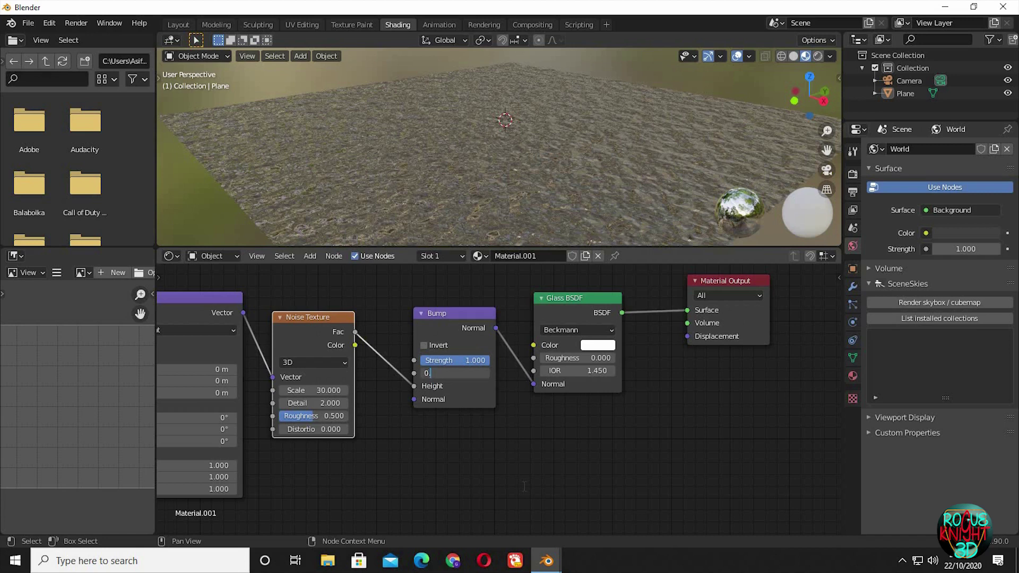
type("0.1")
key("Return")
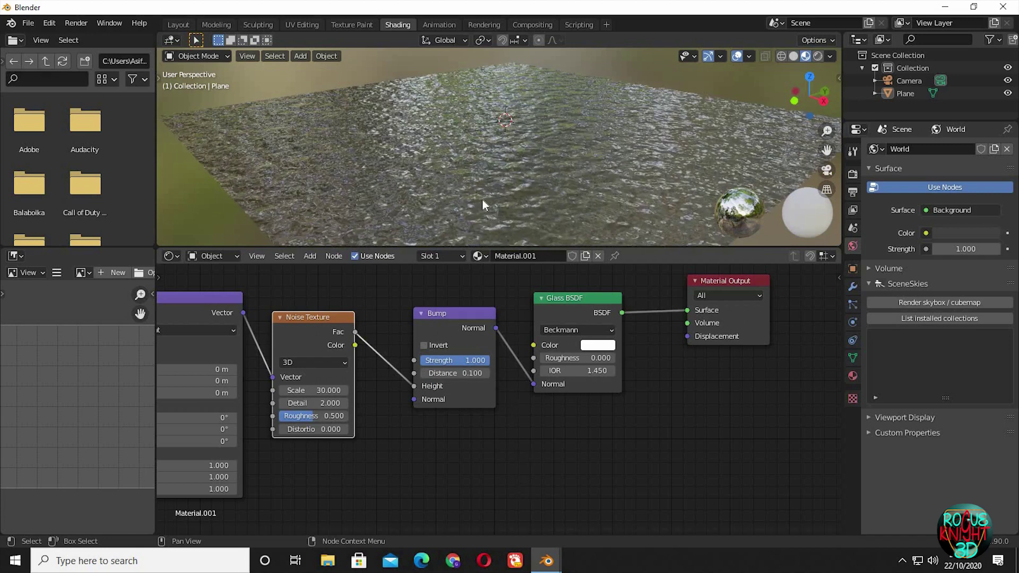
mouse_move(482, 199)
middle_mouse_down()
mouse_move(499, 189)
mouse_move(487, 198)
middle_mouse_up()
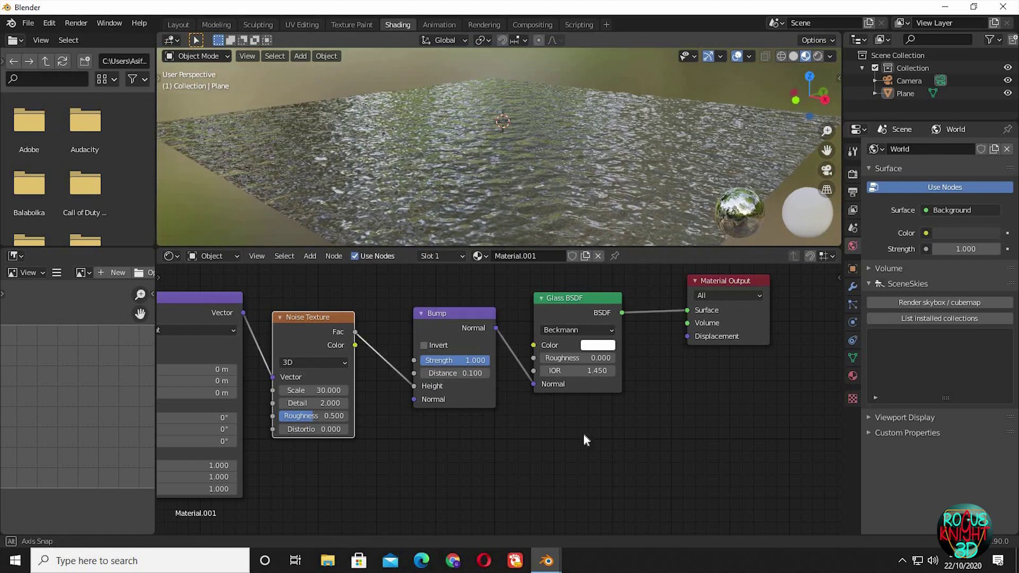
Set the Glass BSDF's IOR to 1.333
left_click(577, 371)
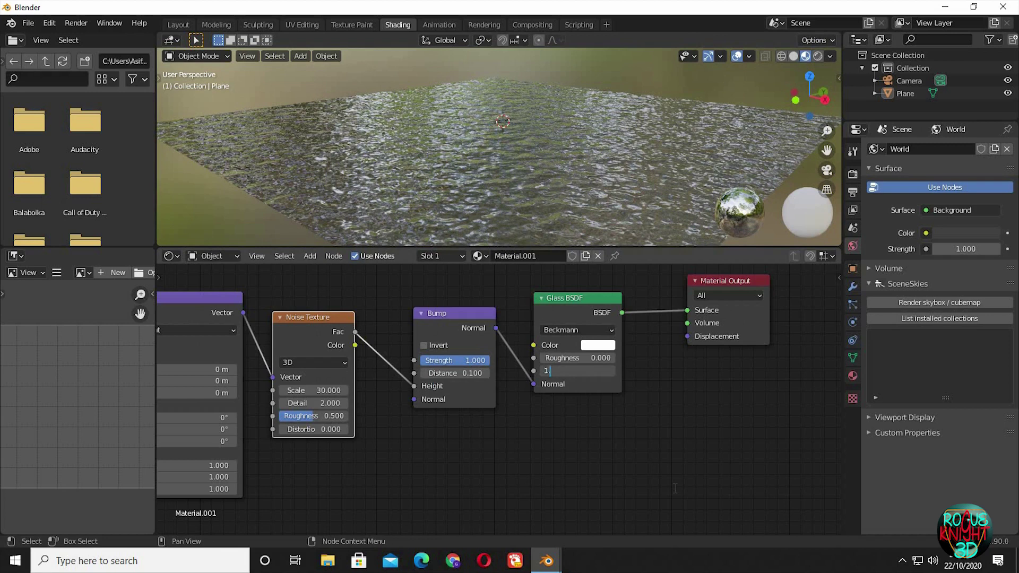
key("Return")
middle_click_drag(617, 189, 653, 192)
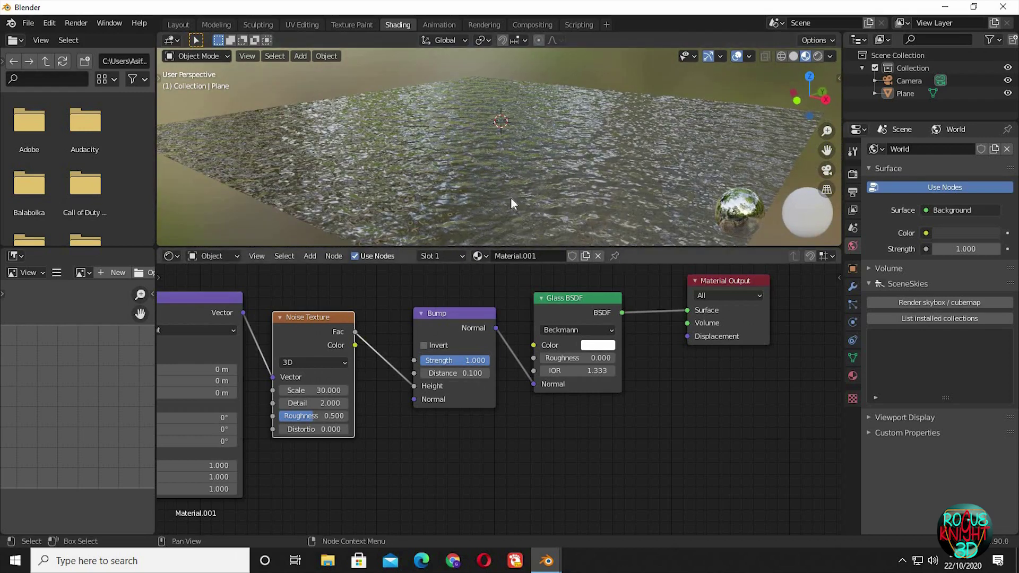
Duplicate the Noise Texture node and place the copy above the original
scroll(619, 505, "down", 3)
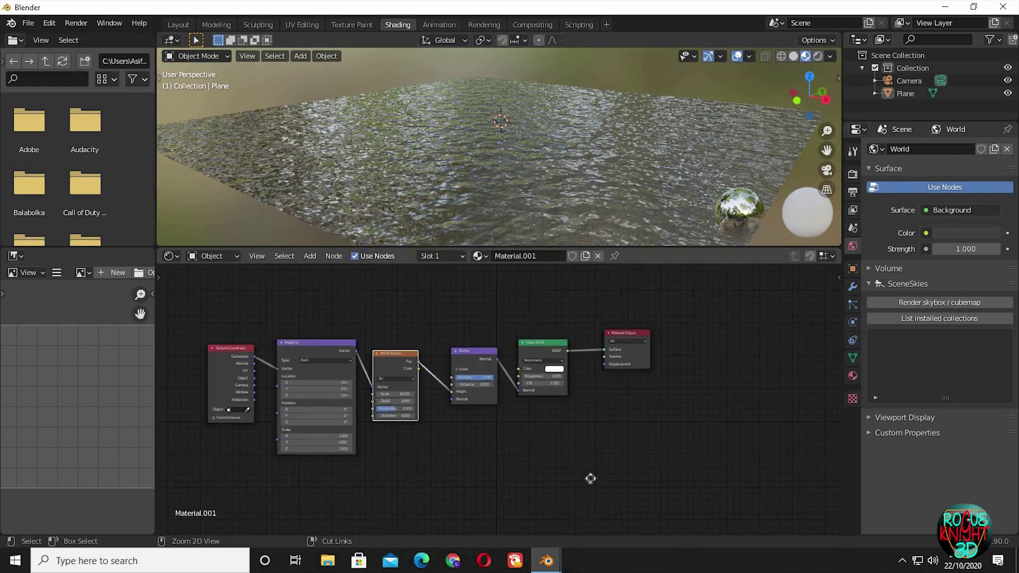
key("shift+d")
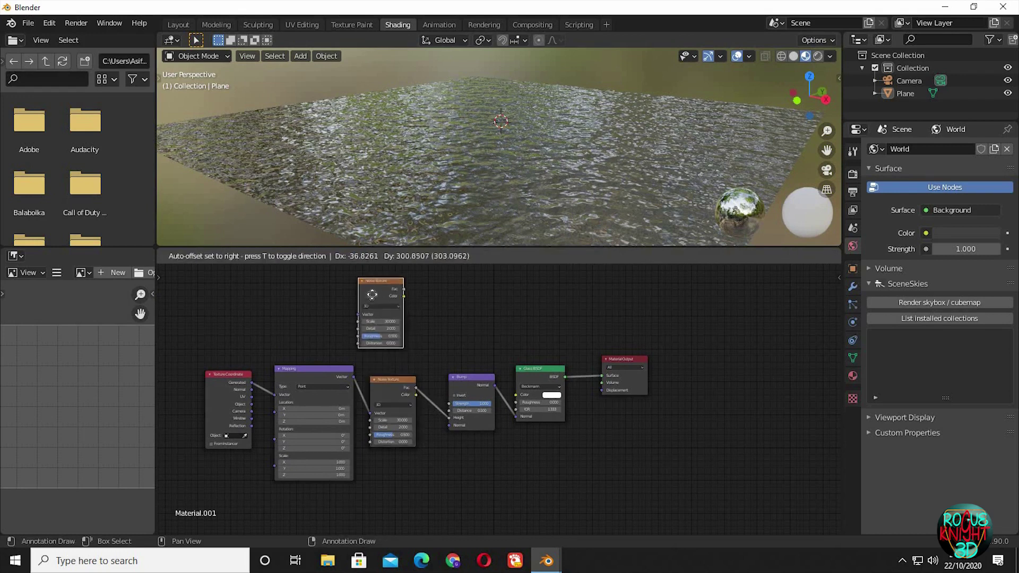
left_click(393, 295)
scroll(459, 403, "up", 3, "shift")
Add a MixRGB node beside the duplicated Noise Texture
key("shift+a")
left_click(472, 371)
type("mix")
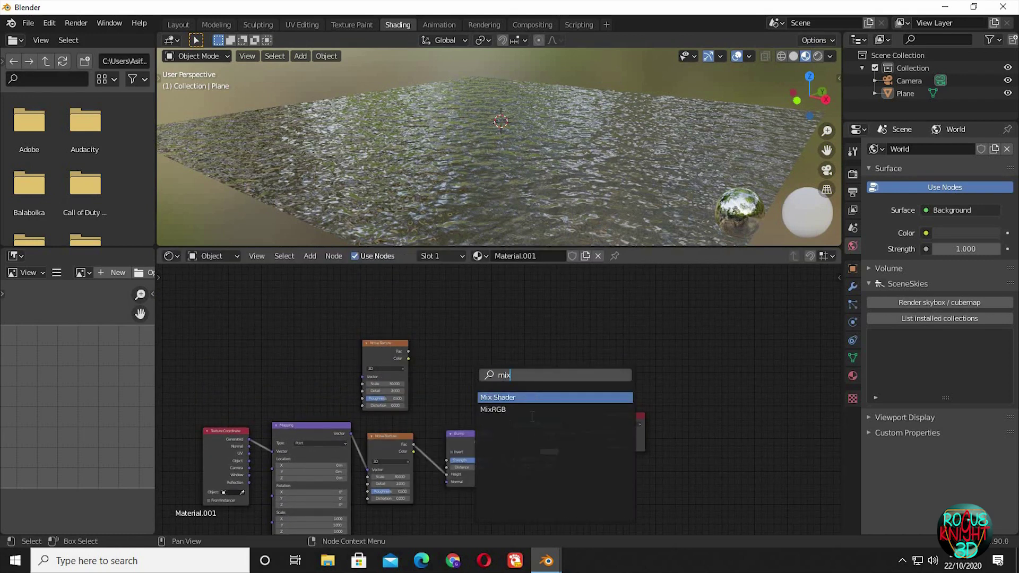
left_click(523, 411)
left_click(504, 406)
Move the Bump, Glass BSDF and Material Output nodes away from the Noise Textures to make room for the Mix node
mouse_move(497, 422)
middle_mouse_down("ctrl")
mouse_move(505, 514)
mouse_move(505, 378)
mouse_move(525, 476)
mouse_move(507, 430)
middle_mouse_up("ctrl")
left_click_drag(702, 488, 435, 424)
key("g")
left_click(612, 400)
middle_click_drag(470, 338, 455, 360)
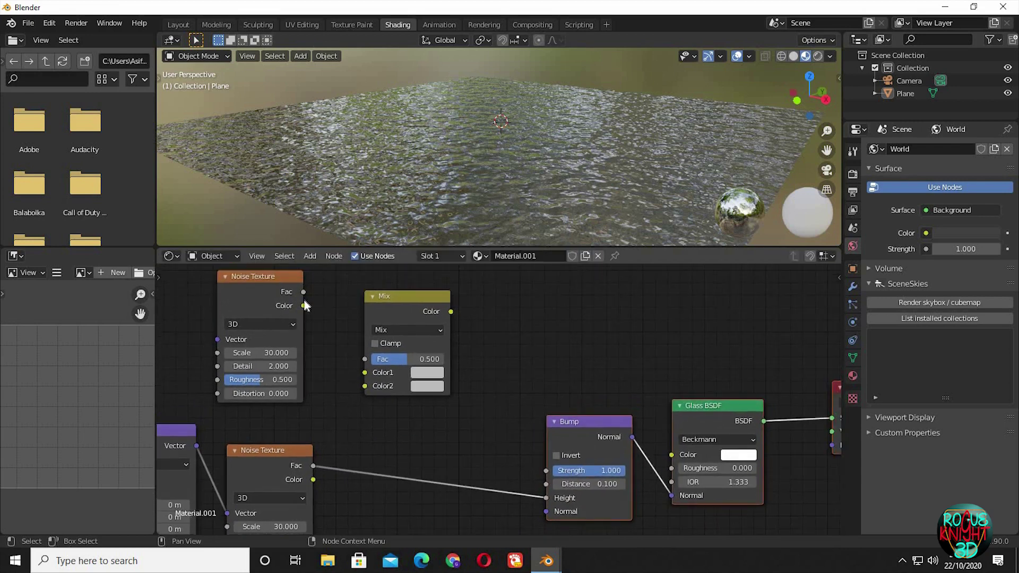
Connect the upper Noise Texture's Fac to Mix Color1, the lower one's Fac to Color2, and the Mix output to the Bump Height
left_click_drag(303, 292, 360, 371)
left_click_drag(322, 445, 368, 385)
left_click_drag(452, 312, 546, 498)
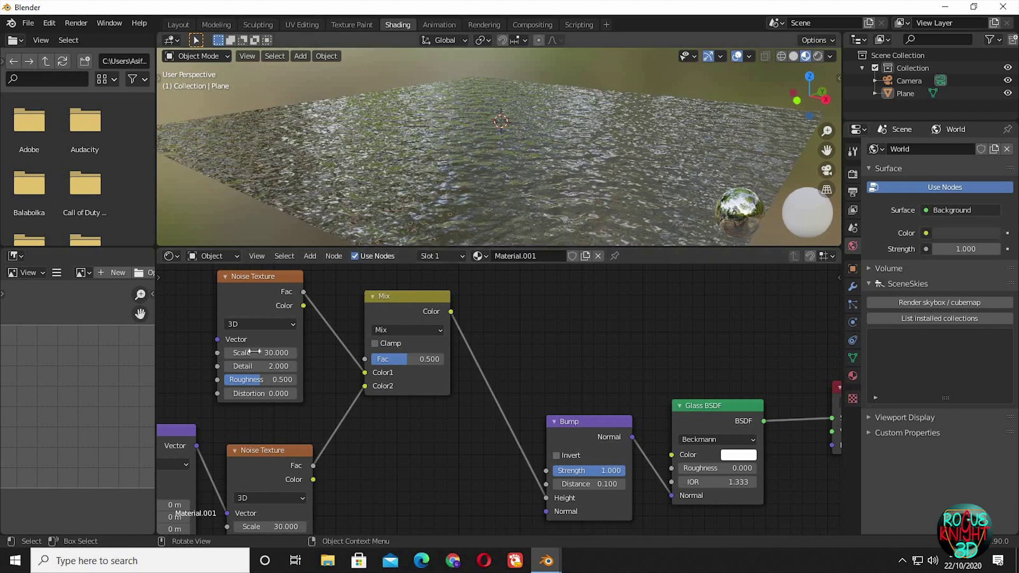
Set the upper Noise Texture's Scale to 15
left_click(260, 353)
type("30.0")
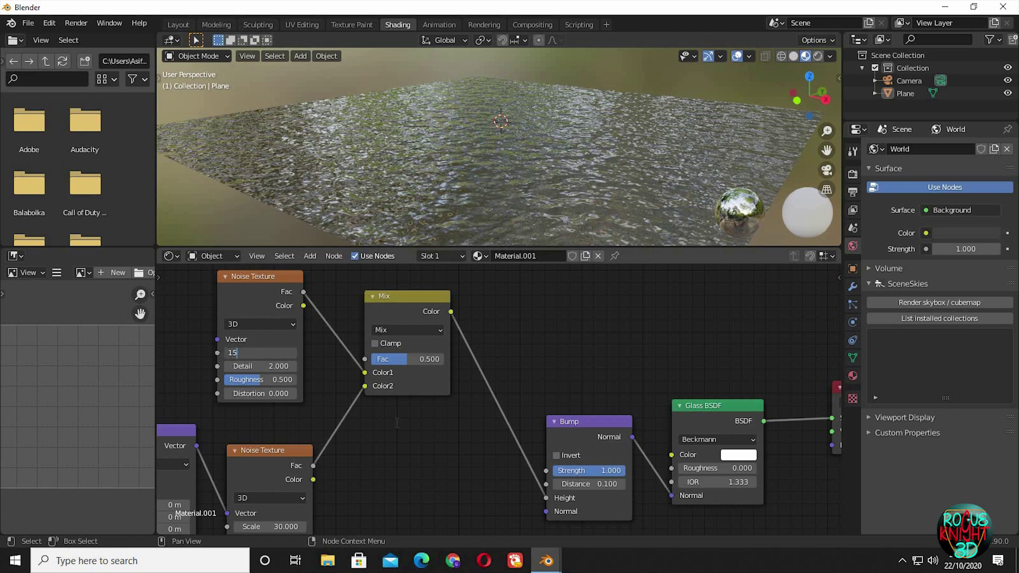
key("Return")
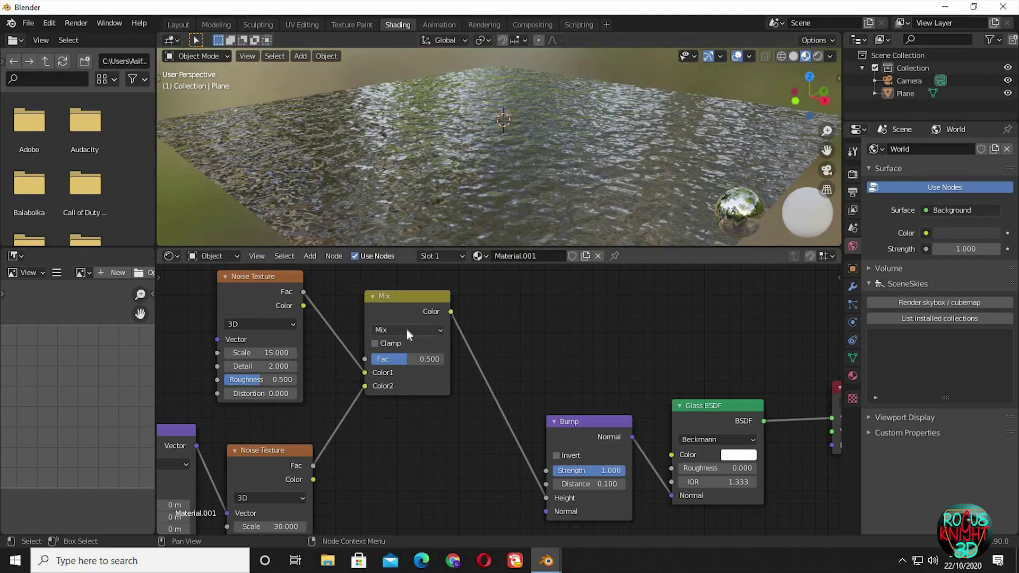
Change the Mix node's blend mode to Multiply and set its Fac to 1.000
left_click(406, 330)
left_click(405, 283)
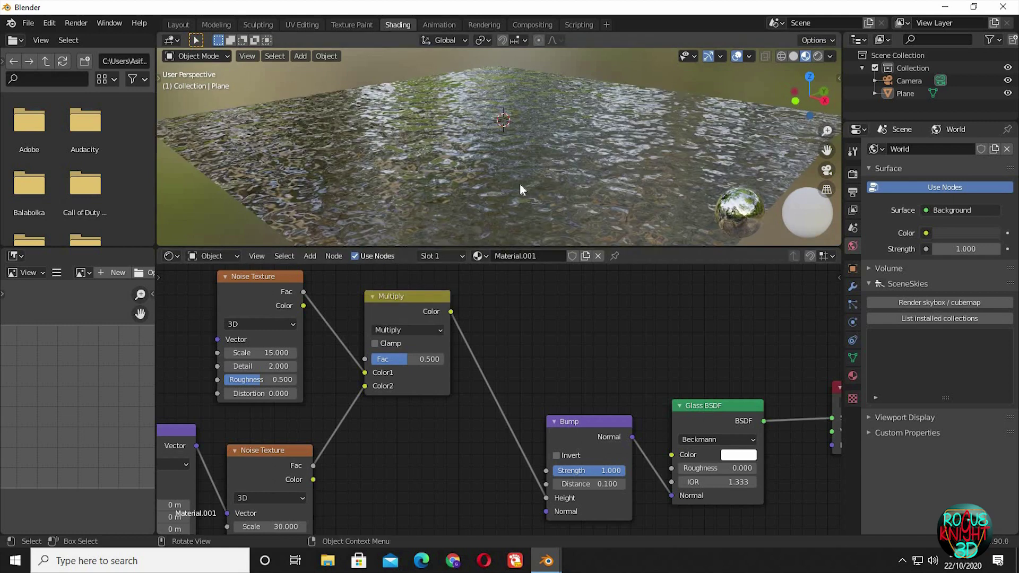
middle_click_drag(532, 184, 514, 186)
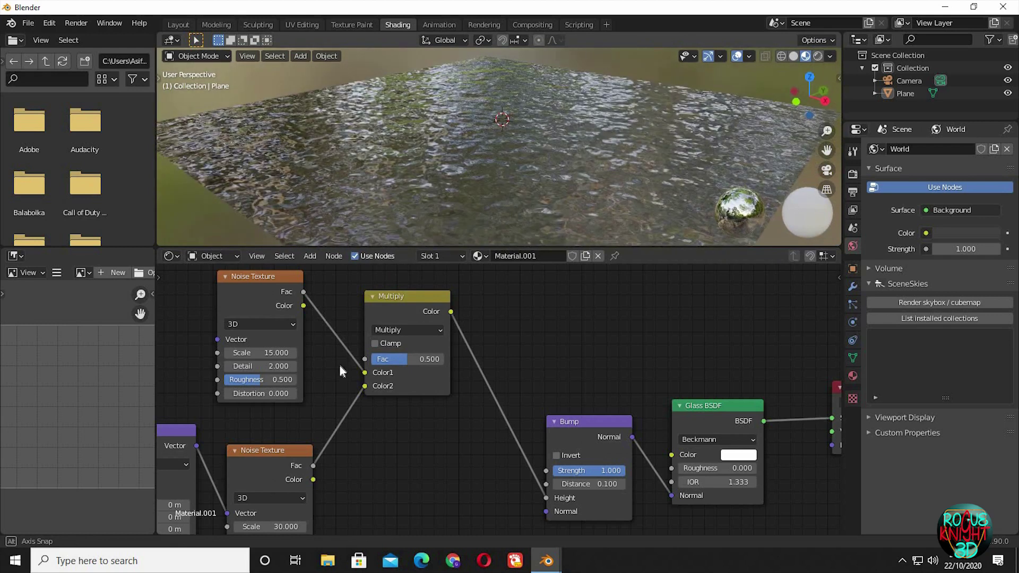
left_click_drag(409, 359, 443, 359)
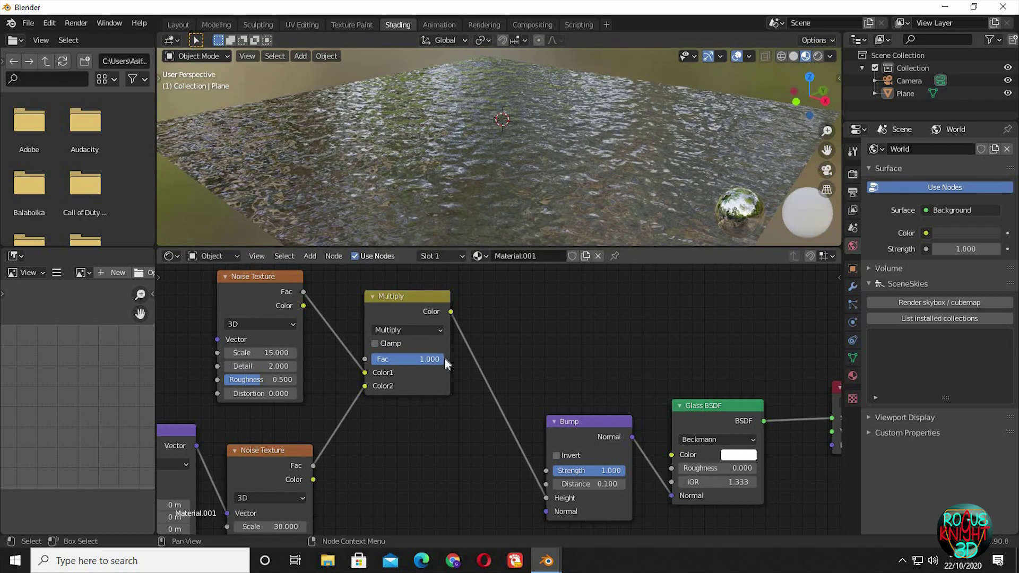
Duplicate the upper Noise Texture together with the Multiply node and place the copies above the originals
mouse_move(525, 344)
middle_mouse_down()
mouse_move(513, 334)
mouse_move(508, 382)
mouse_move(512, 357)
middle_mouse_up()
middle_click_drag(327, 367, 284, 395)
left_click_drag(214, 395, 418, 362)
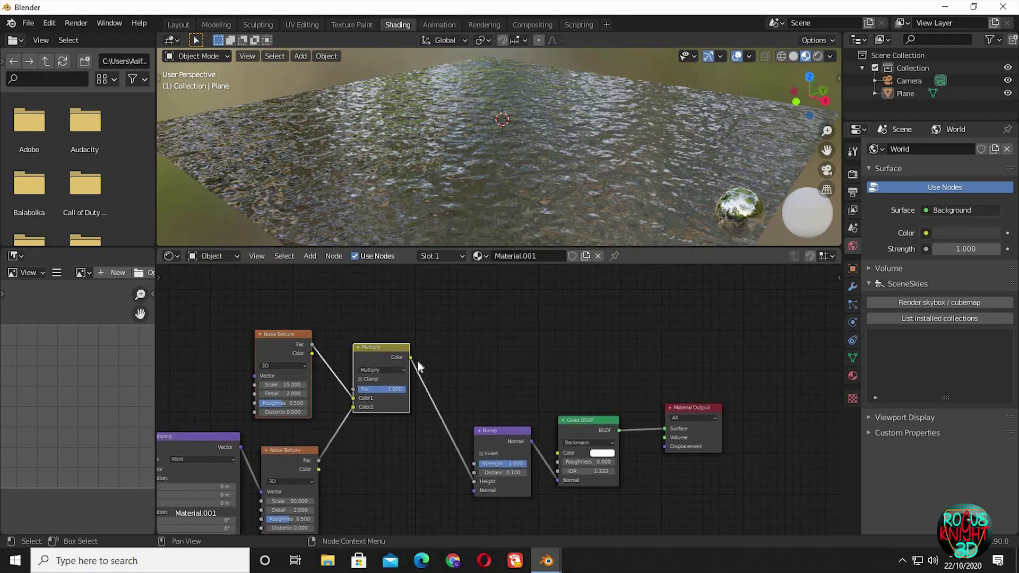
key("shift+d")
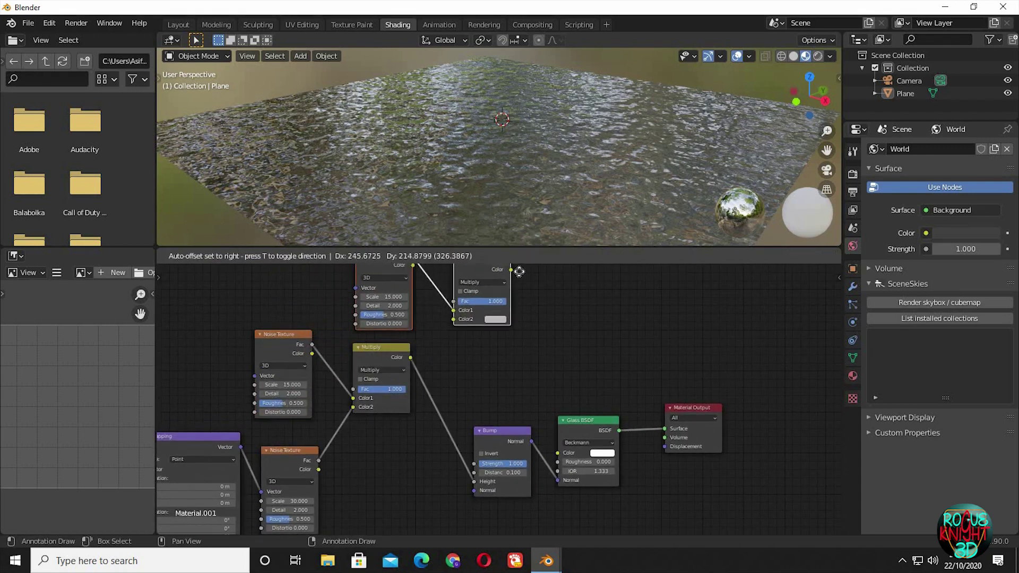
left_click(520, 270)
Move the Bump, Glass BSDF and Material Output nodes farther from the Multiply nodes to make room
middle_click_drag(466, 453, 414, 504)
left_click_drag(662, 508, 476, 469)
key("g")
key("g")
left_click(591, 409)
middle_click_drag(439, 403, 435, 451)
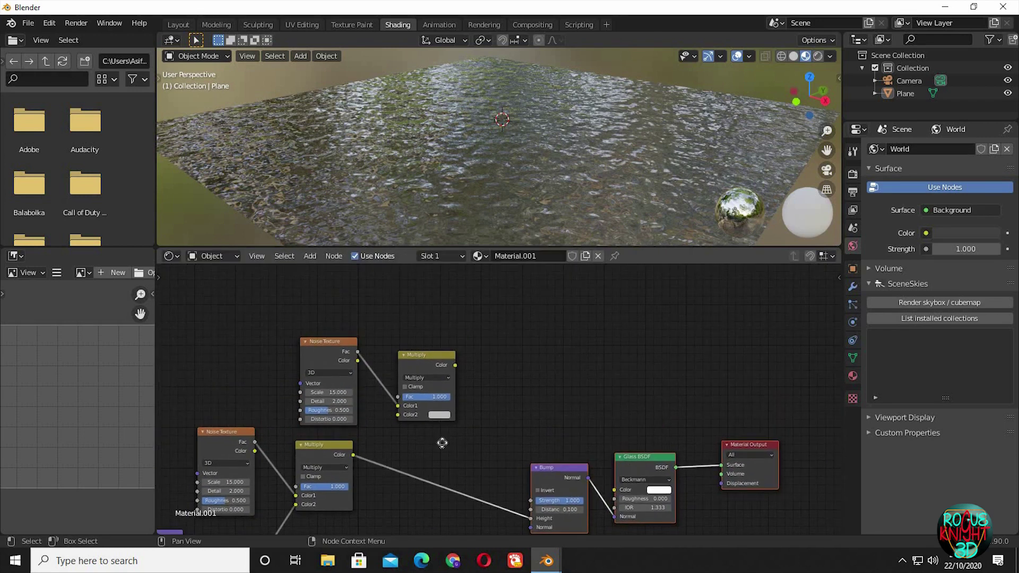
Connect the first Multiply's Color to the duplicated Multiply's Color2, and the duplicate's output to the Bump Height
scroll(444, 310, "up", 4)
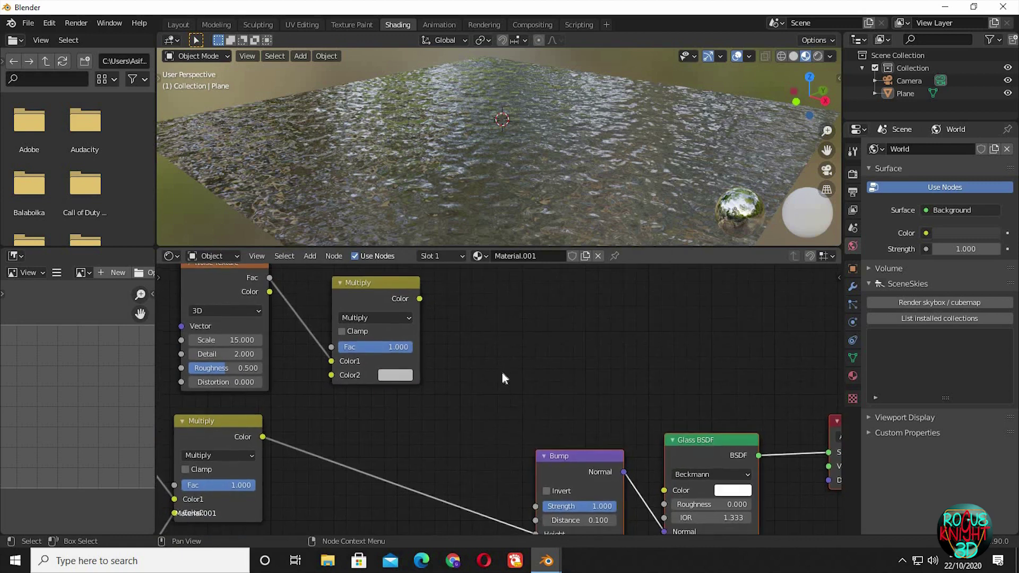
middle_click_drag(477, 384, 475, 366)
left_click_drag(323, 348, 405, 319)
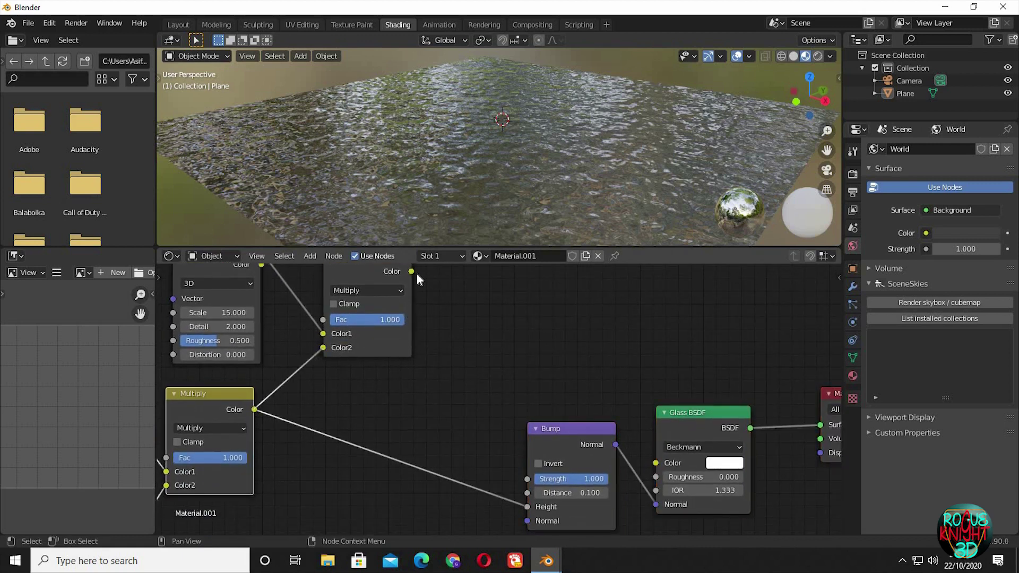
left_click_drag(411, 271, 527, 507)
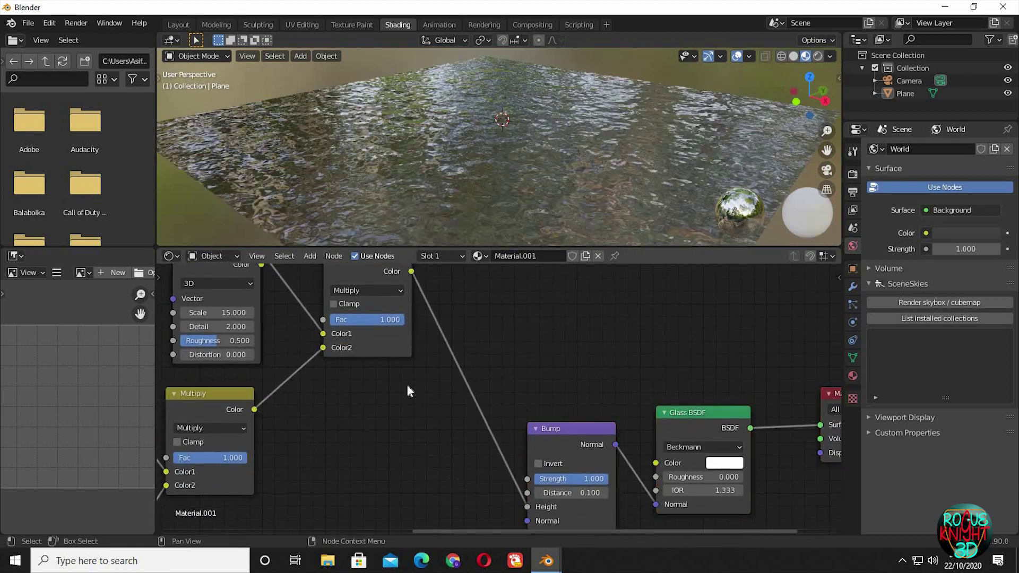
Set the newly duplicated Noise Texture's Scale to 20
middle_click_drag(408, 389, 461, 415)
left_click(284, 338)
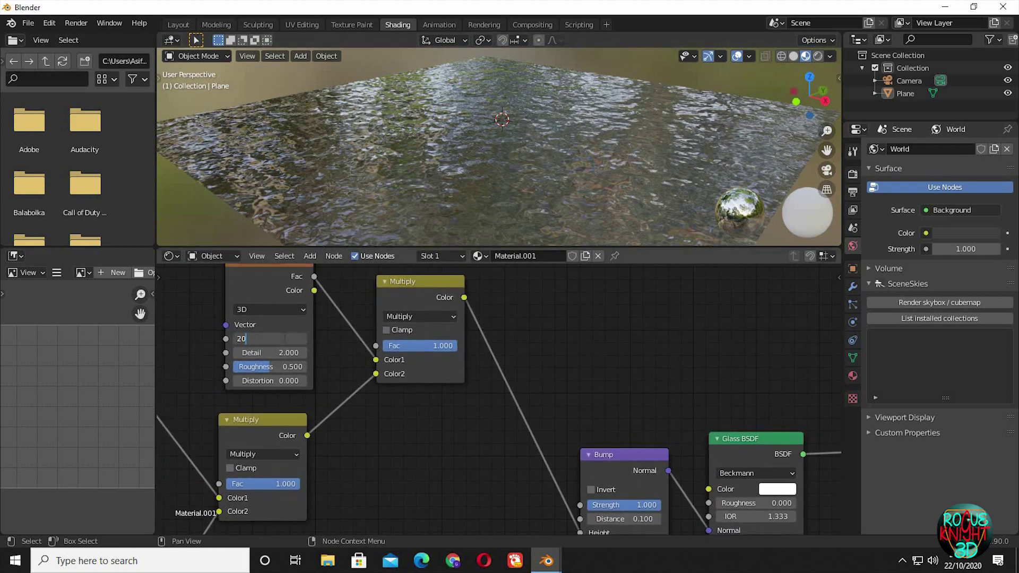
key("Return")
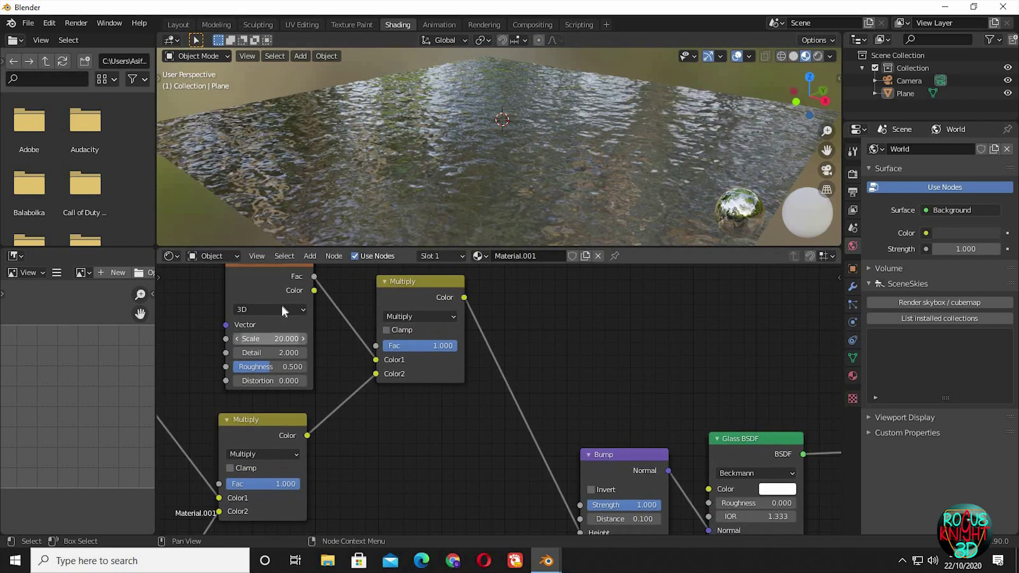
mouse_move(279, 339)
left_mouse_down()
mouse_move(208, 339)
mouse_move(278, 338)
left_mouse_up()
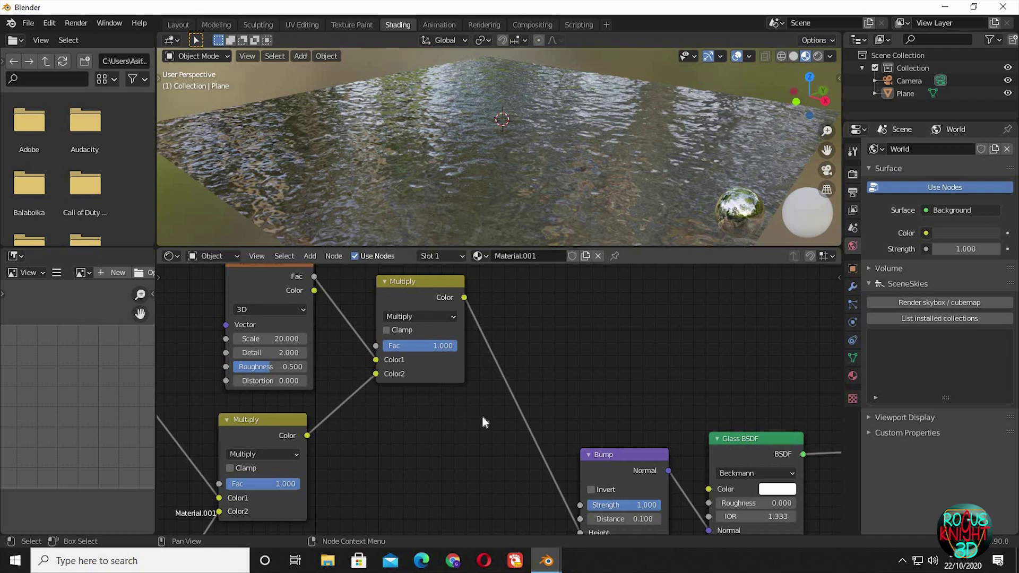
Switch to the Layout workspace and show the water plane in Material Preview shading
middle_click_drag(482, 413, 432, 385)
middle_click_drag(400, 469, 409, 524, "ctrl")
middle_click_drag(409, 523, 442, 485)
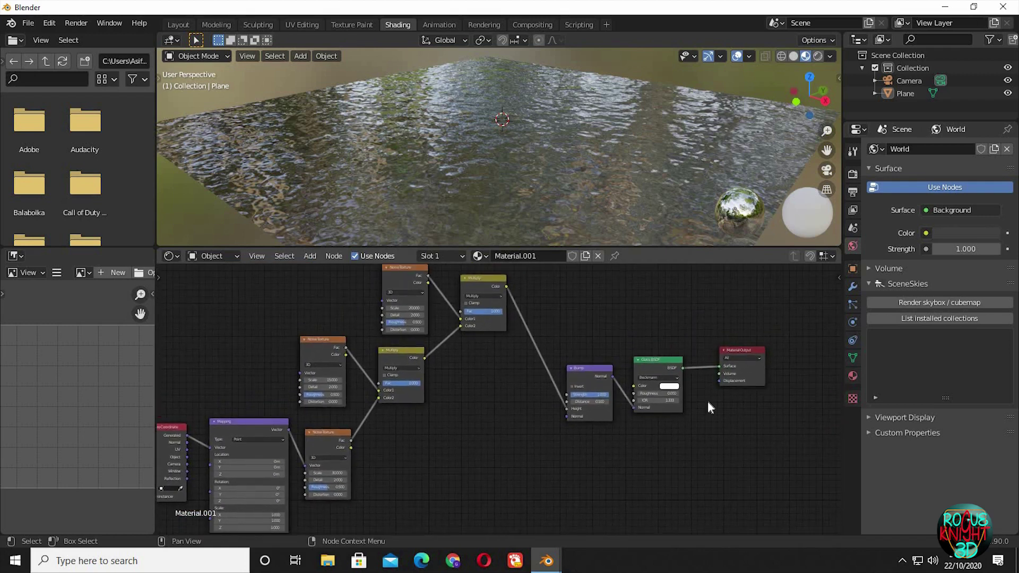
middle_click_drag(487, 376, 428, 418)
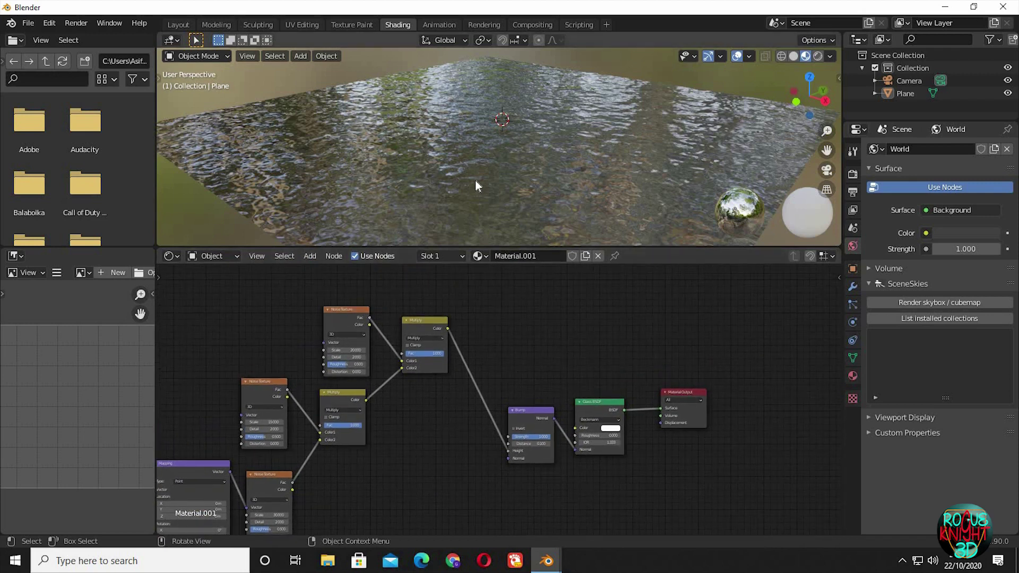
middle_click_drag(491, 175, 674, 74)
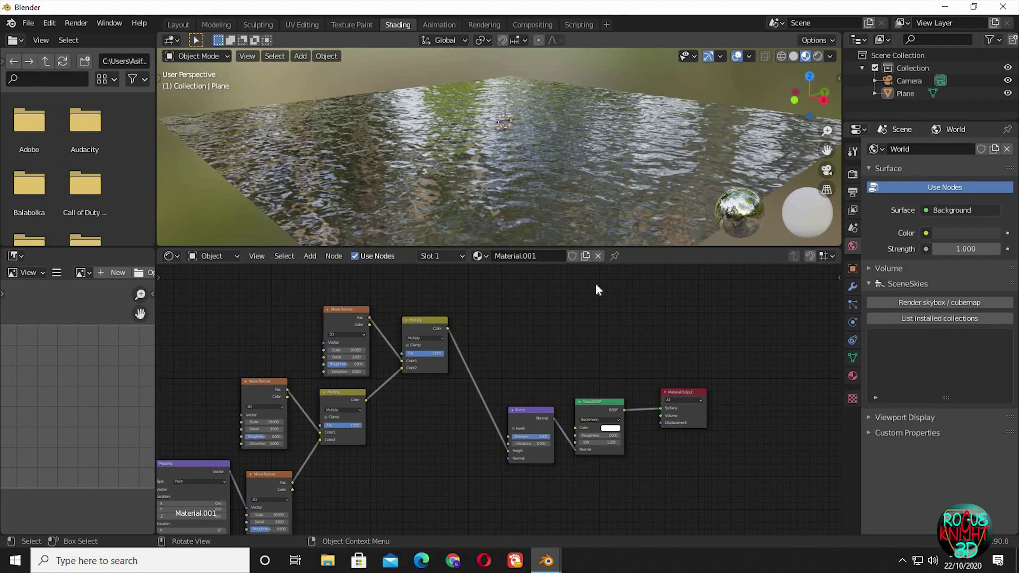
middle_click_drag(602, 199, 579, 212)
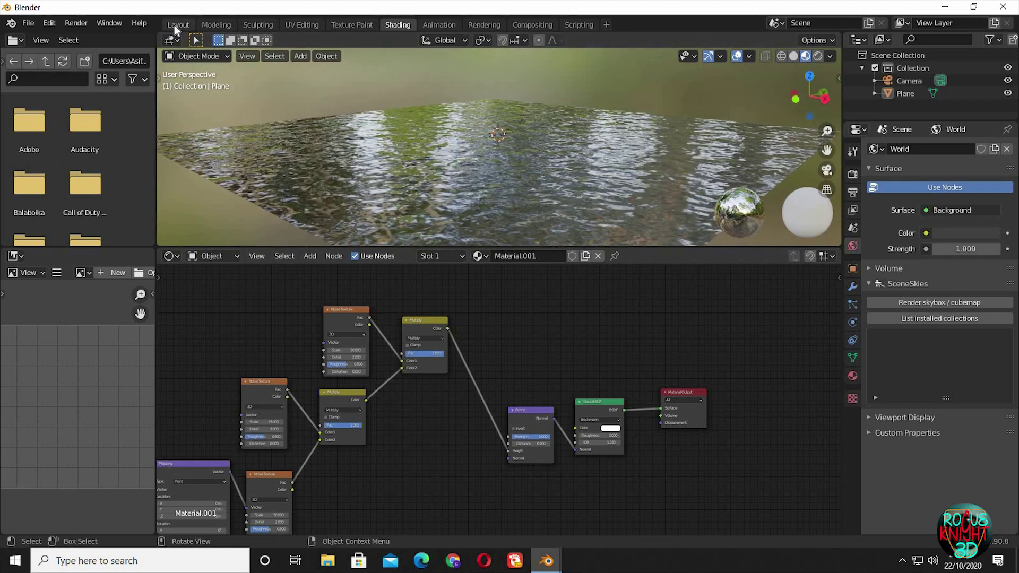
left_click(177, 24)
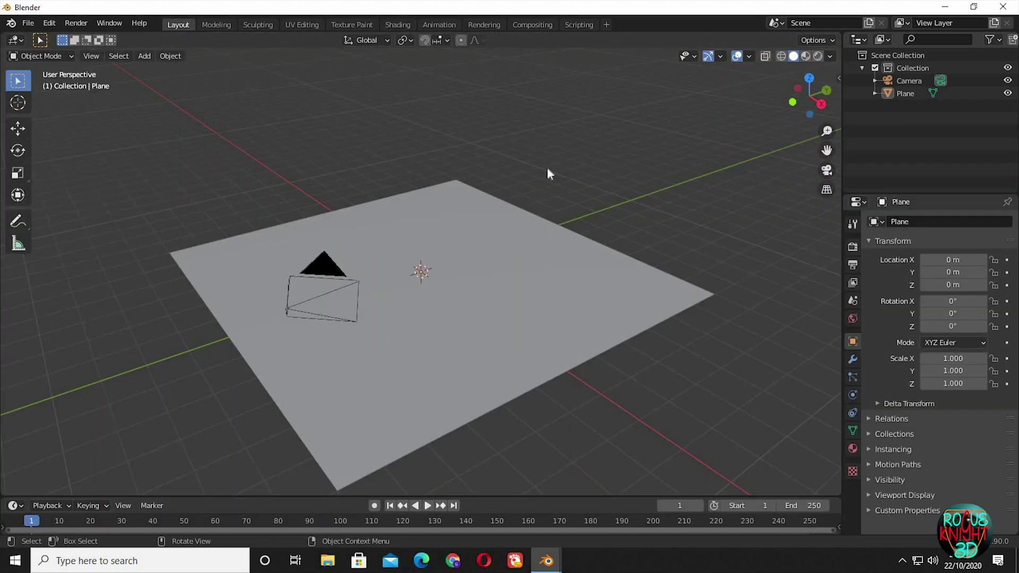
left_click(805, 56)
middle_click_drag(671, 195, 611, 272)
scroll(606, 269, "up", 4)
scroll(598, 342, "down", 5)
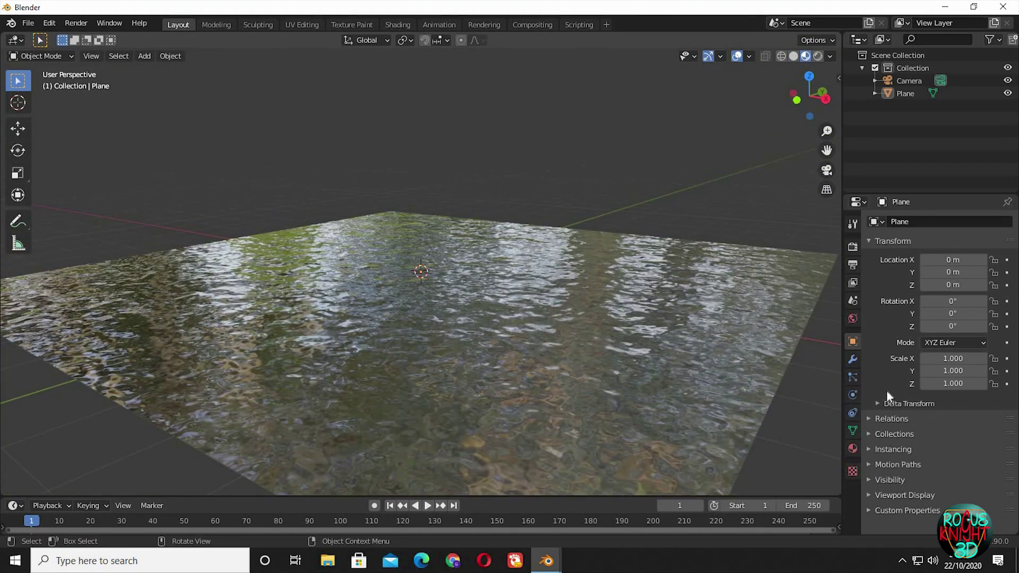
List the installed SceneSkies collections in the world settings and set the sample sky as the world background
left_click(853, 318)
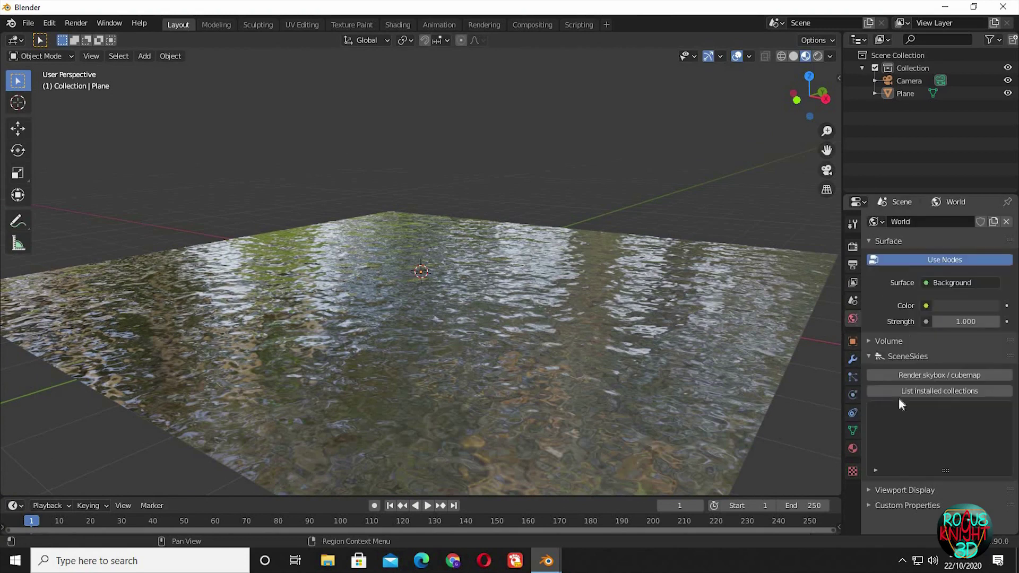
left_click(946, 394)
scroll(963, 392, "down", 7)
left_click(972, 392)
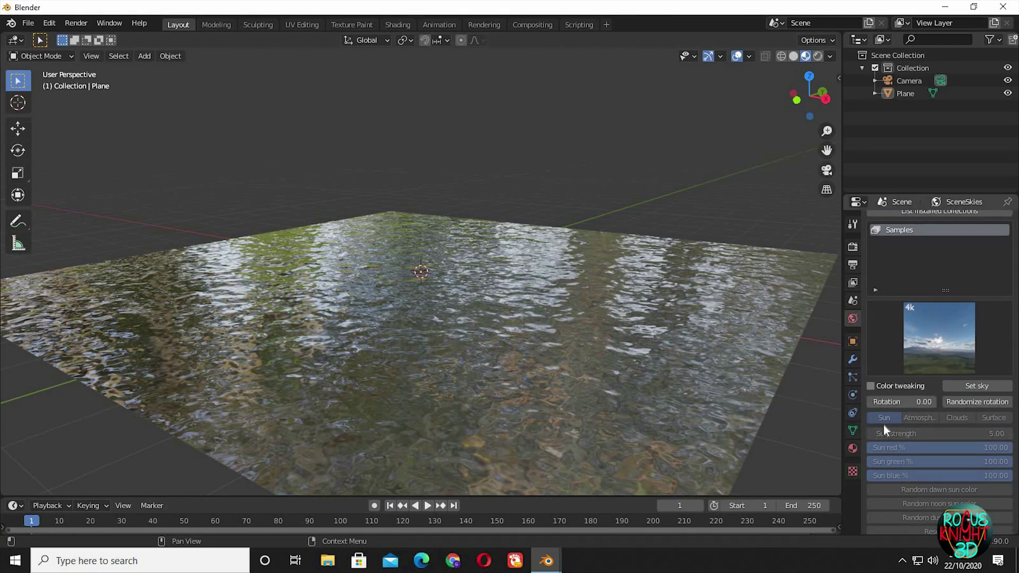
Enable color tweaking for the sky and raise the sun strength to 8.42
left_click(870, 386)
left_click_drag(934, 433, 956, 434)
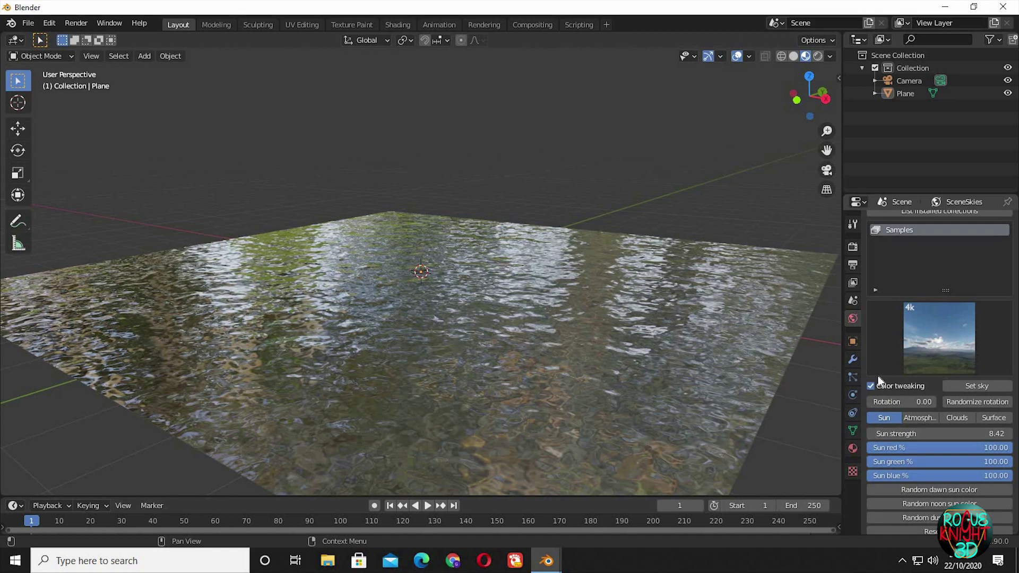
scroll(912, 342, "up", 6)
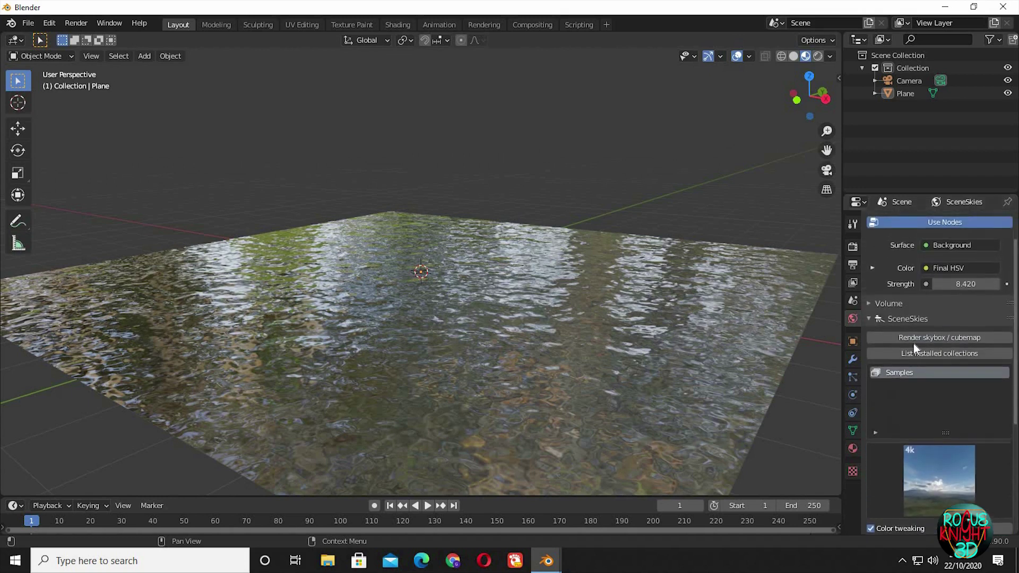
Show the scene in Rendered shading and orbit to a low view of the water against the sky
left_click(853, 246)
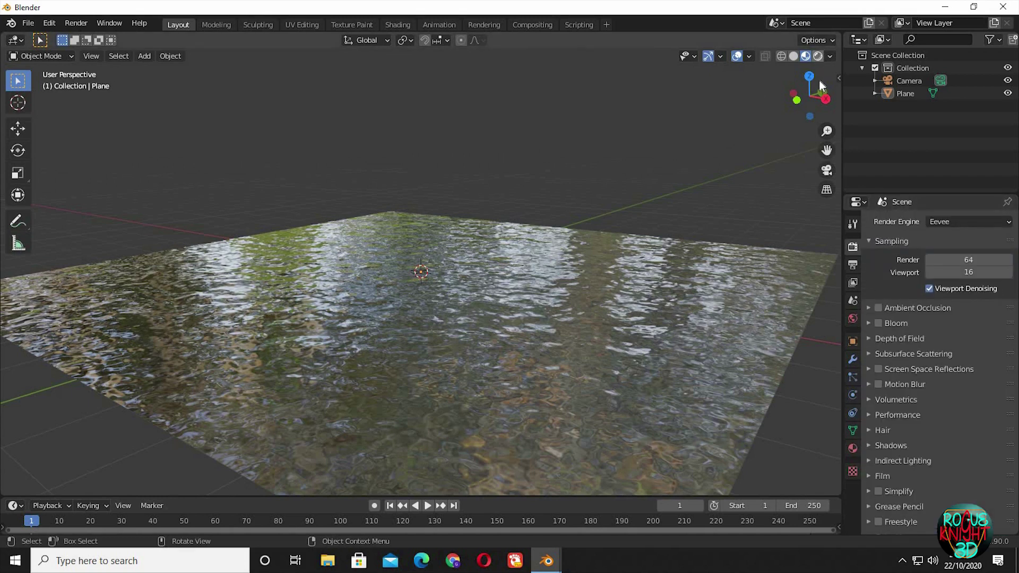
left_click(819, 58)
middle_click_drag(609, 183, 406, 249)
middle_click_drag(613, 200, 432, 238)
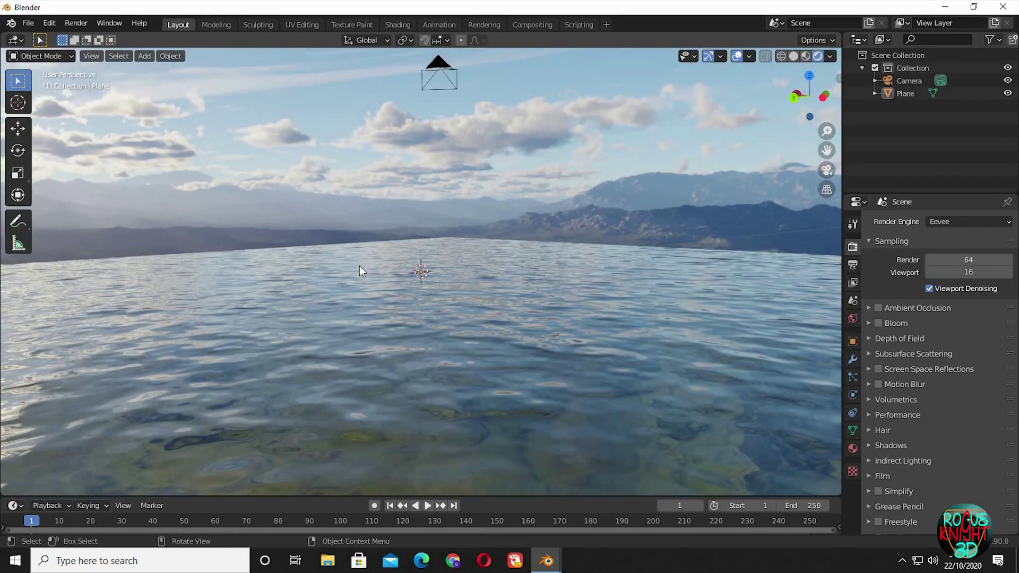
middle_click_drag(501, 264, 657, 235)
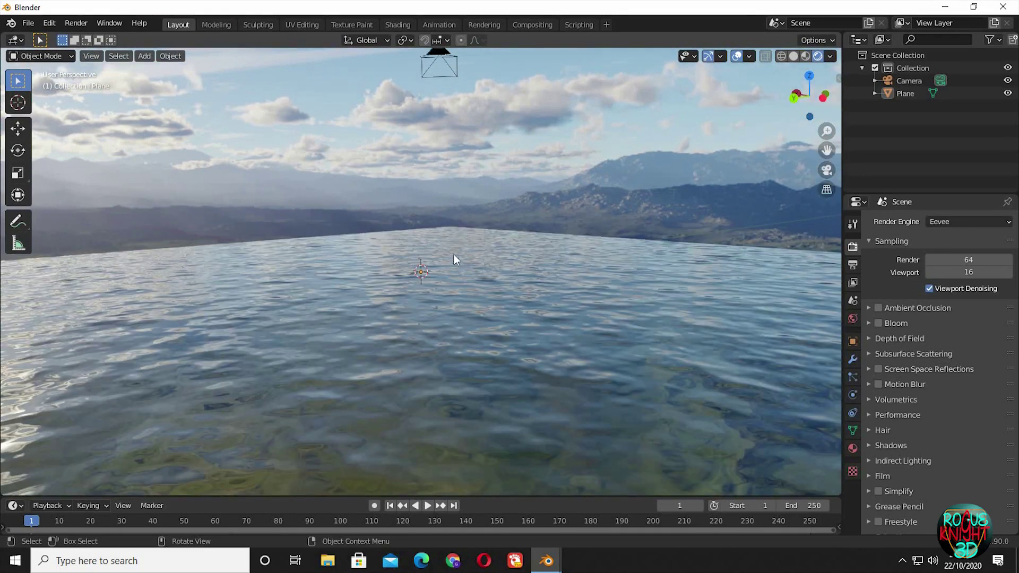
middle_click_drag(454, 254, 441, 187)
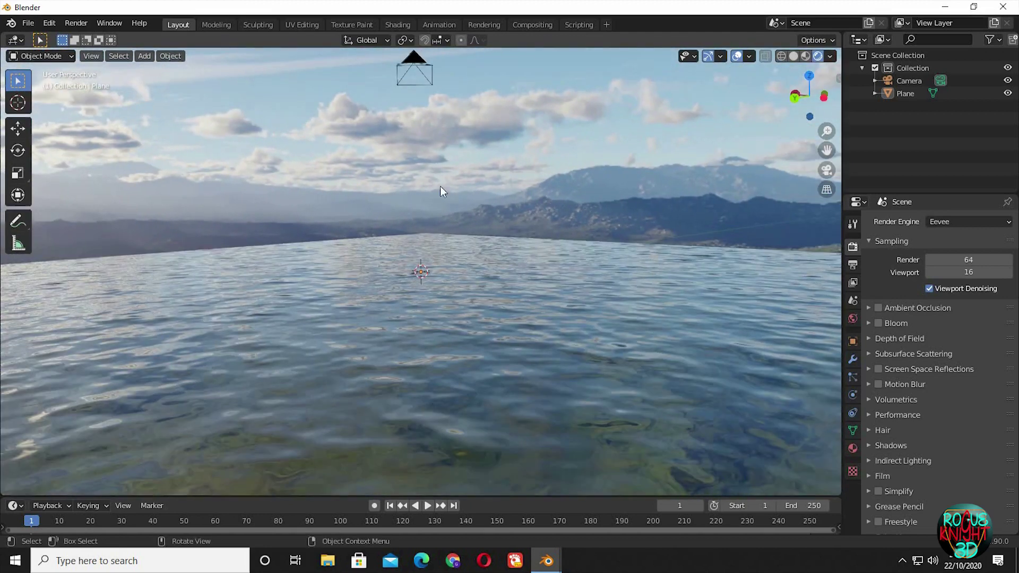
Return to the Shading workspace and show its 3D view in Rendered shading
left_click(398, 24)
key("Home")
middle_click_drag(663, 351, 693, 341)
left_click(816, 56)
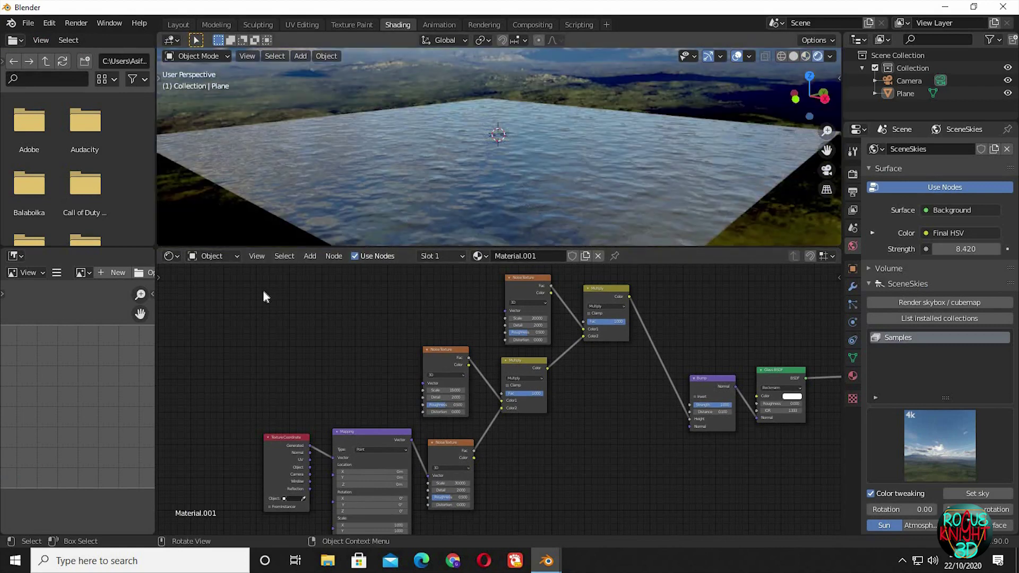
Switch the shader editor to the World nodes and bring the Texture Coordinate and Mapping nodes into view
left_click(223, 284)
key("Home")
scroll(607, 327, "up", 7)
middle_click_drag(594, 150, 381, 189, "shift")
middle_click_drag(618, 395, 490, 453, "ctrl")
middle_click_drag(490, 453, 400, 491)
Set the world Mapping node's Z location to 0.04 m
left_click(486, 427)
key("Return")
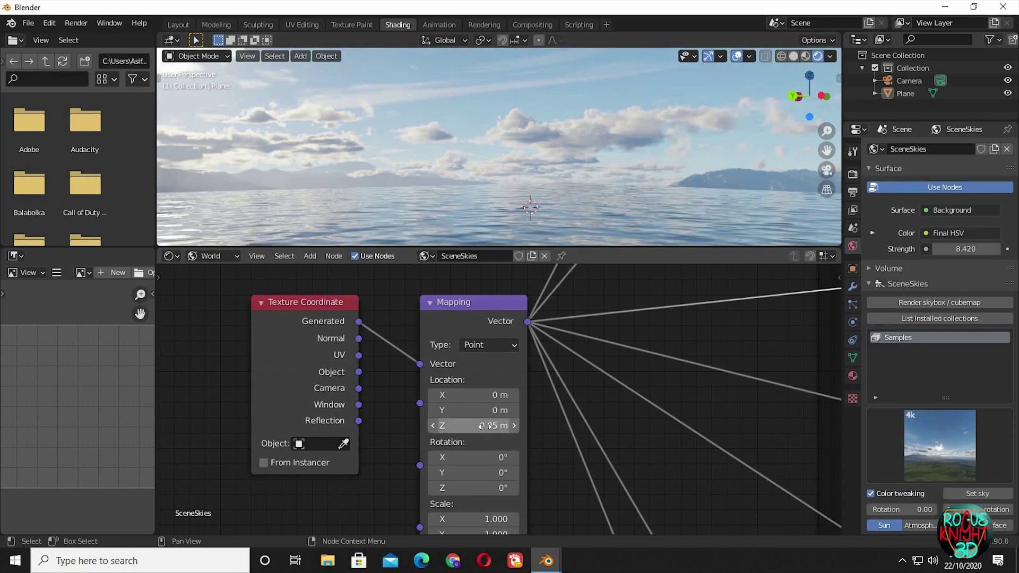
left_click(486, 426)
type("0")
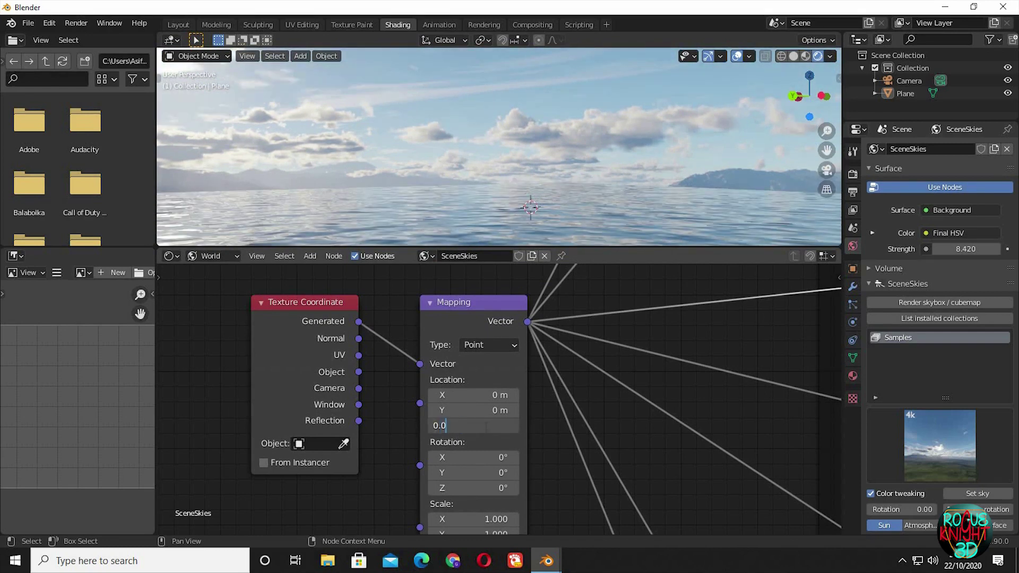
key("Return")
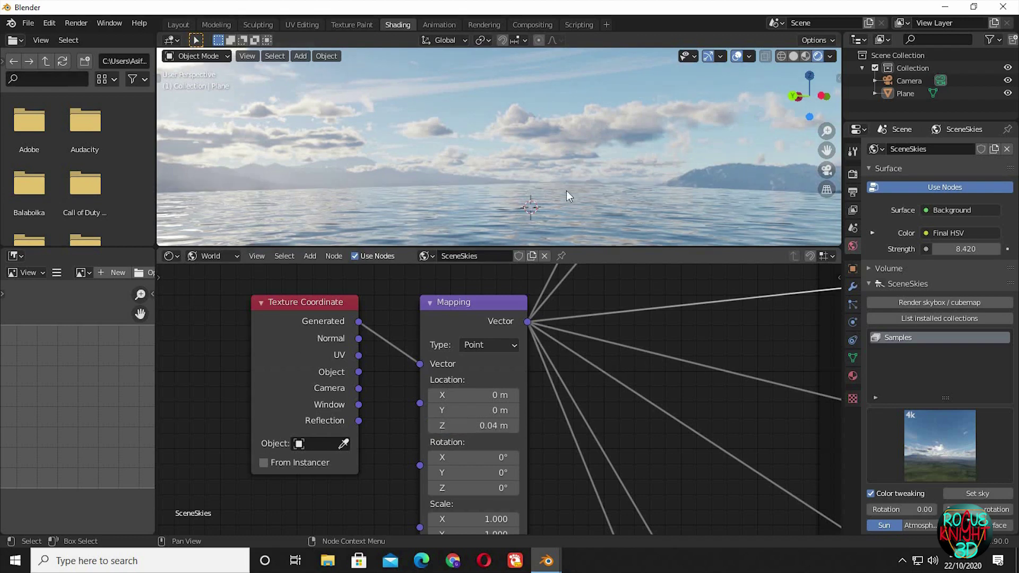
Go back to the Layout workspace, frame the water and horizon, and align the camera to that view
left_click(178, 24)
middle_click_drag(441, 235, 495, 287)
key("ctrl+alt+KP_0")
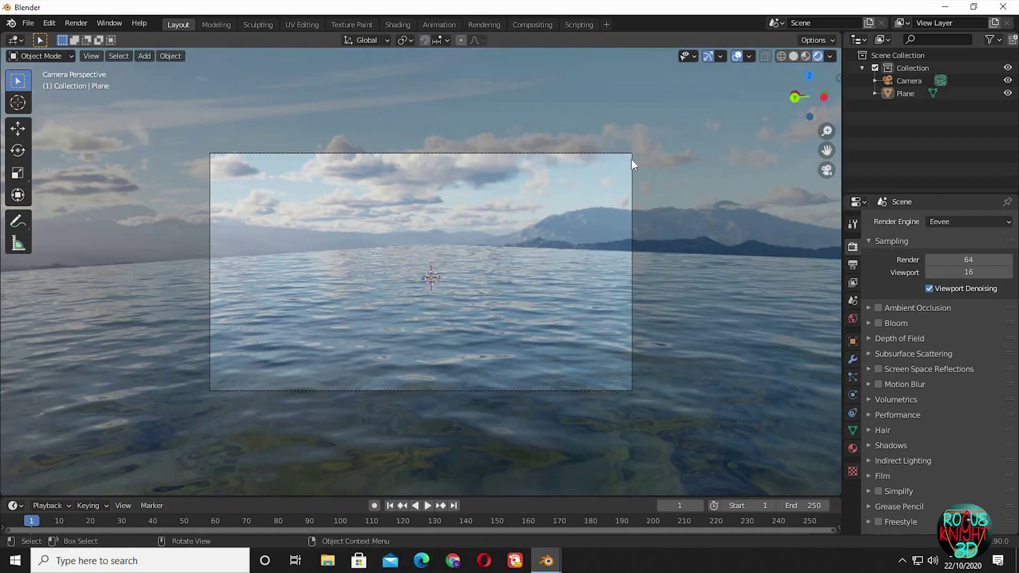
Select the camera by its frame while looking through it
left_click(644, 180)
mouse_move(641, 177)
middle_mouse_down()
mouse_move(658, 186)
mouse_move(630, 171)
middle_mouse_up()
key("KP_Decimal")
key("KP_0")
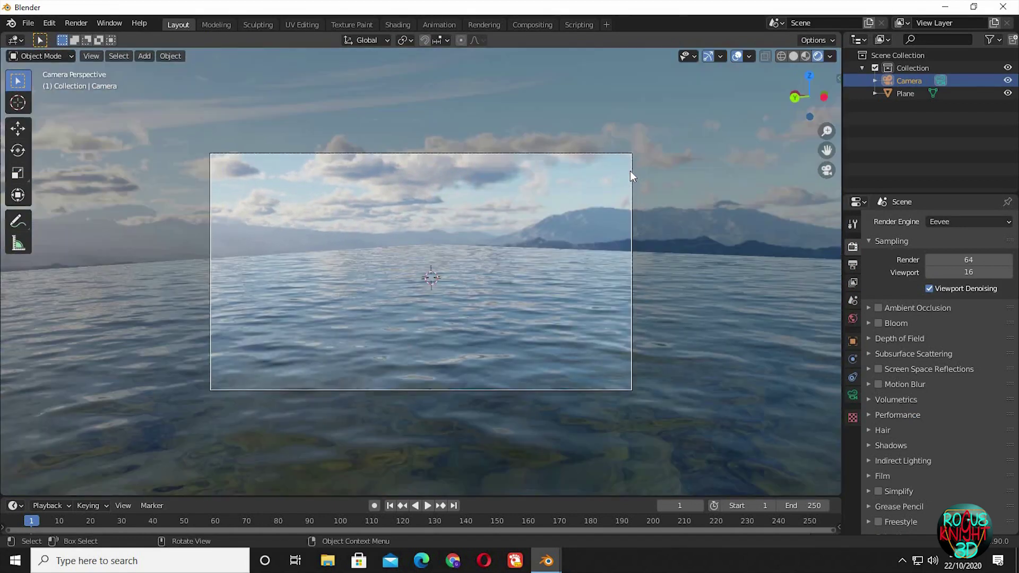
Move the camera to reframe the water and horizon, and try rotating it about the global Z axis
key("g")
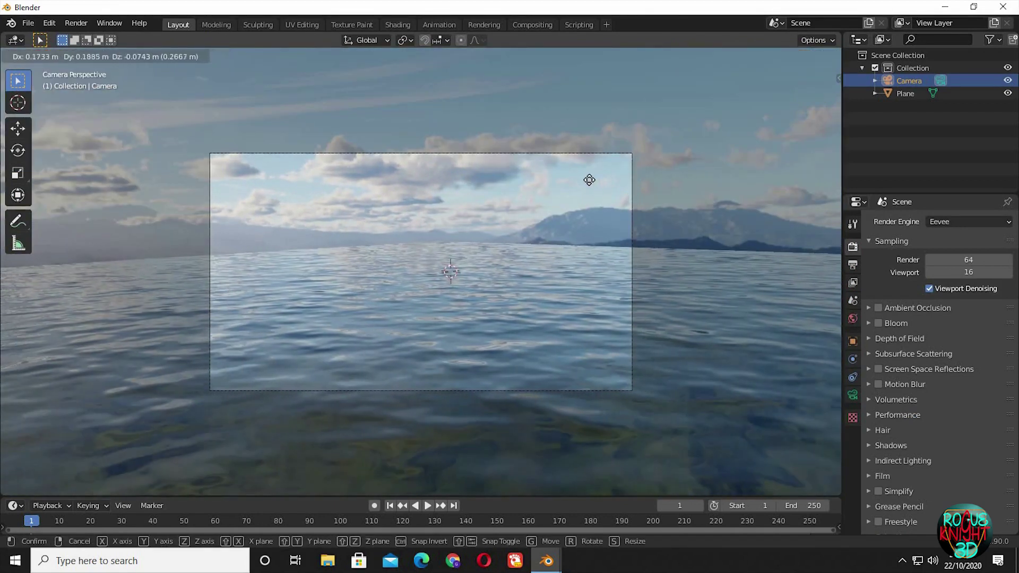
left_click(659, 212)
key("r")
key("z")
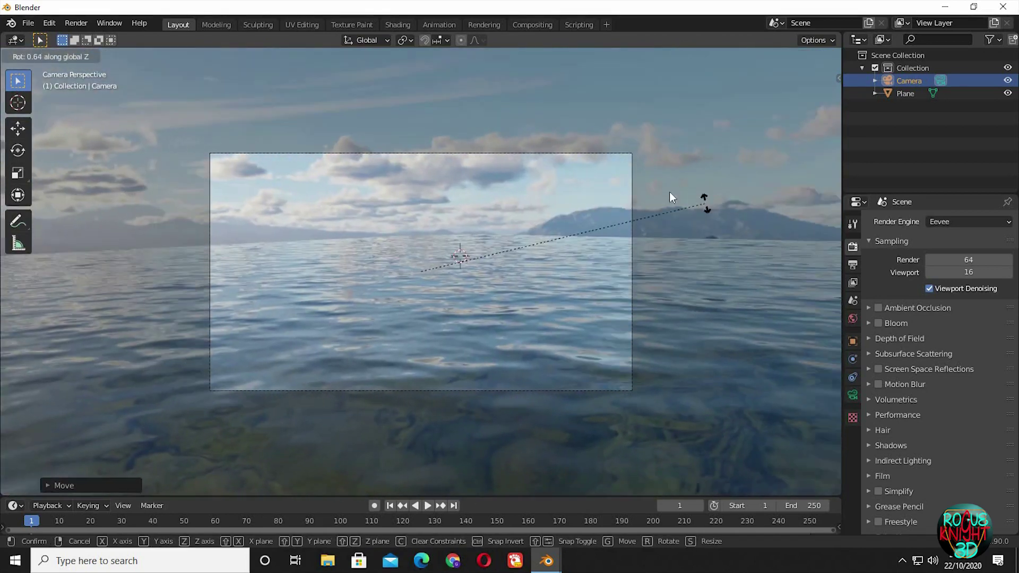
left_click(706, 200)
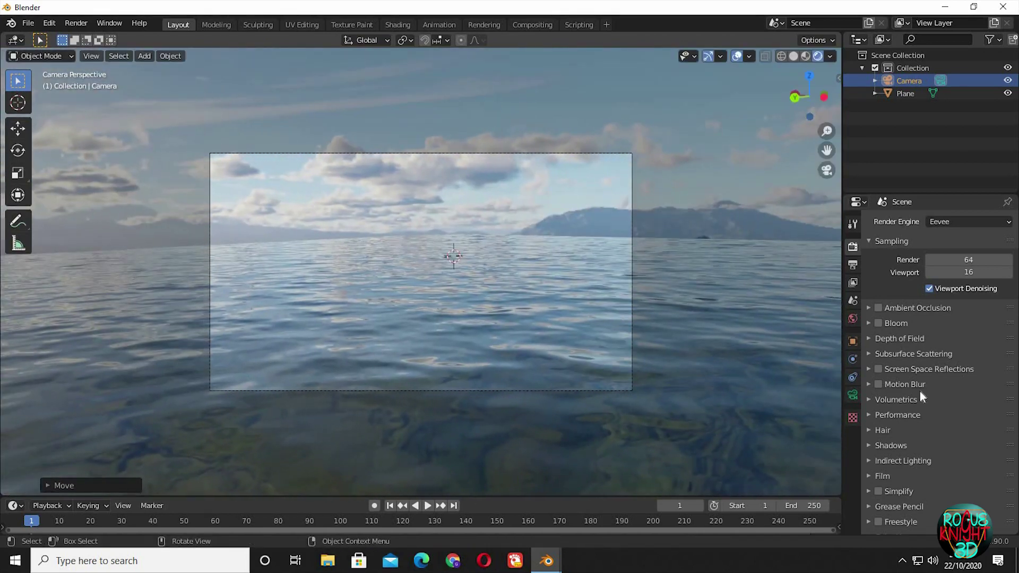
Set the camera's focal length to 20 mm and turn the camera slightly about the Z axis
left_click(853, 395)
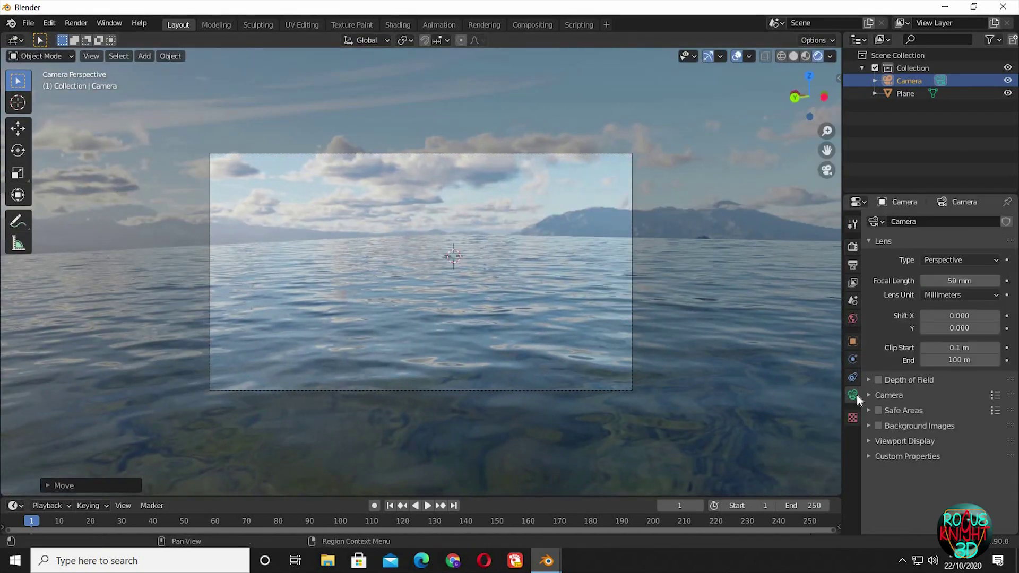
left_click(959, 281)
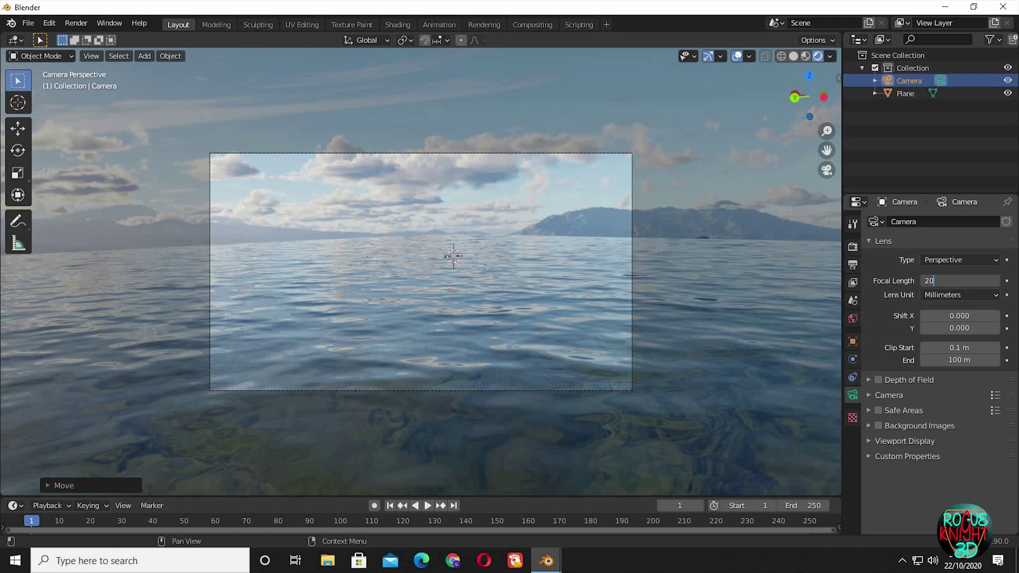
key("Return")
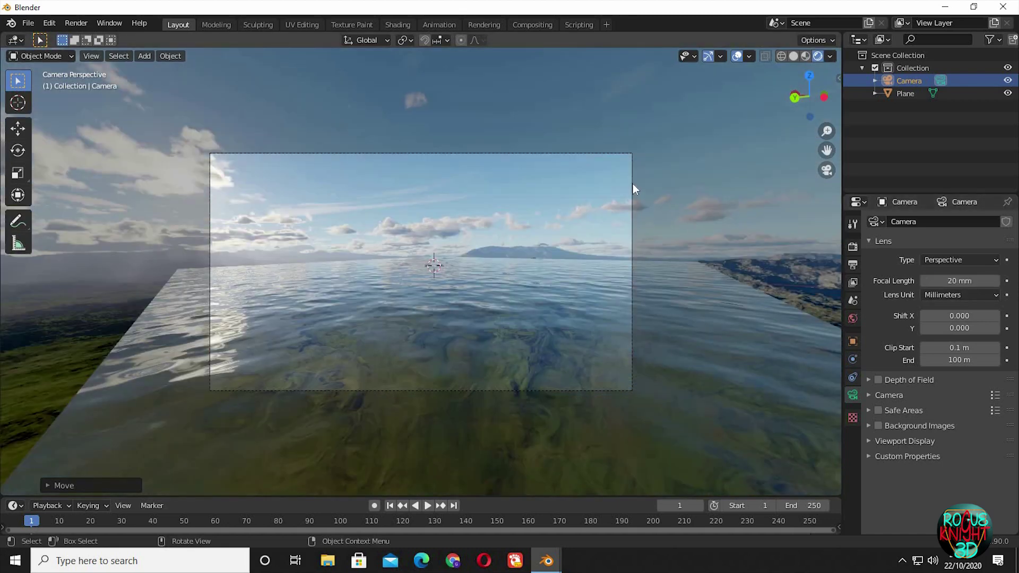
key("r")
key("z")
left_click(648, 240)
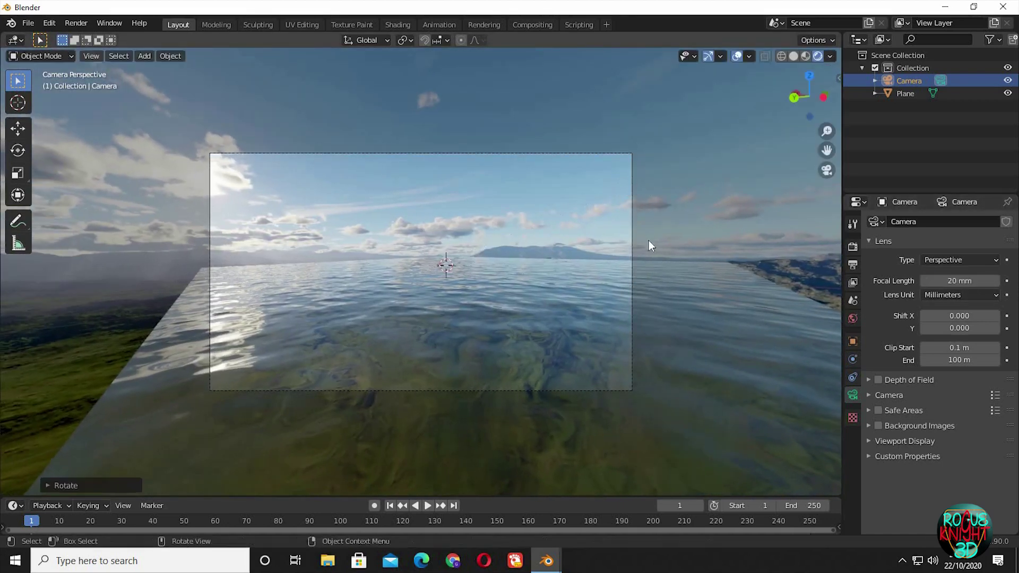
Raise the camera's passepartout opacity to its maximum in the viewport display settings
left_click(872, 441)
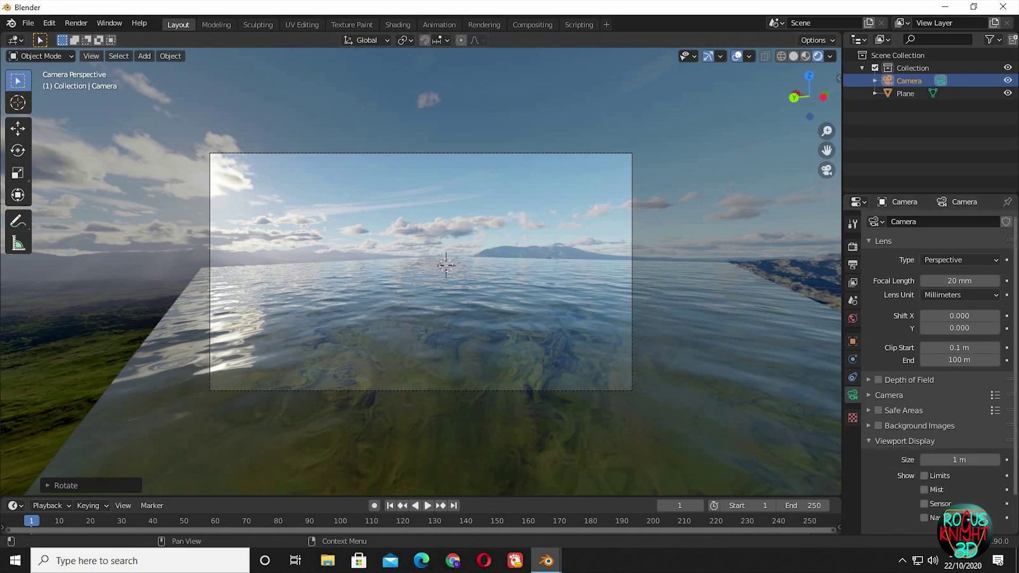
scroll(877, 513, "down", 2)
left_click(878, 512)
left_click_drag(959, 531, 1002, 531)
Turn the camera further about the Z axis to adjust the framing of the sky and mountains
key("r")
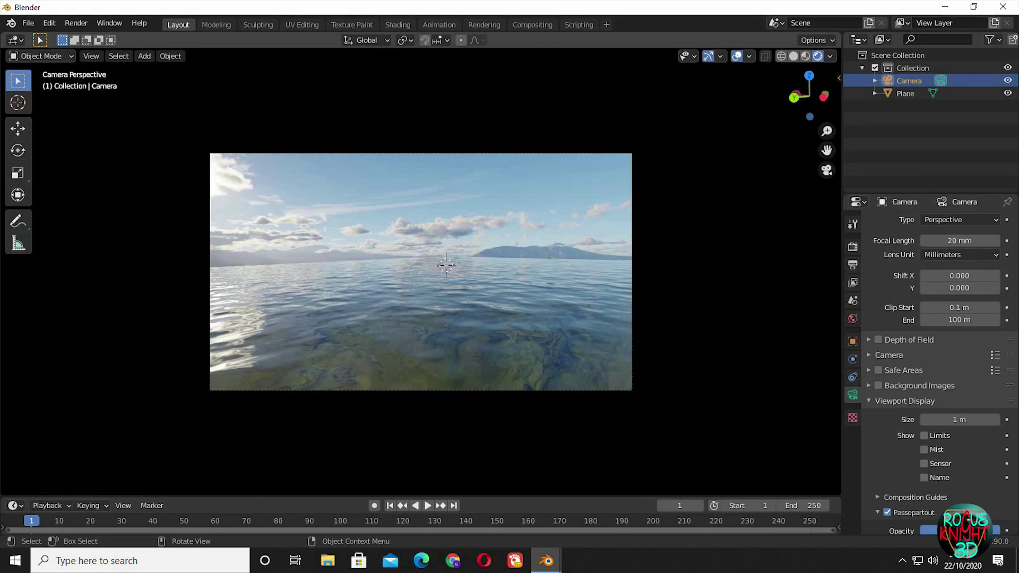
key("z")
left_click(764, 244)
scroll(737, 281, "up", 3)
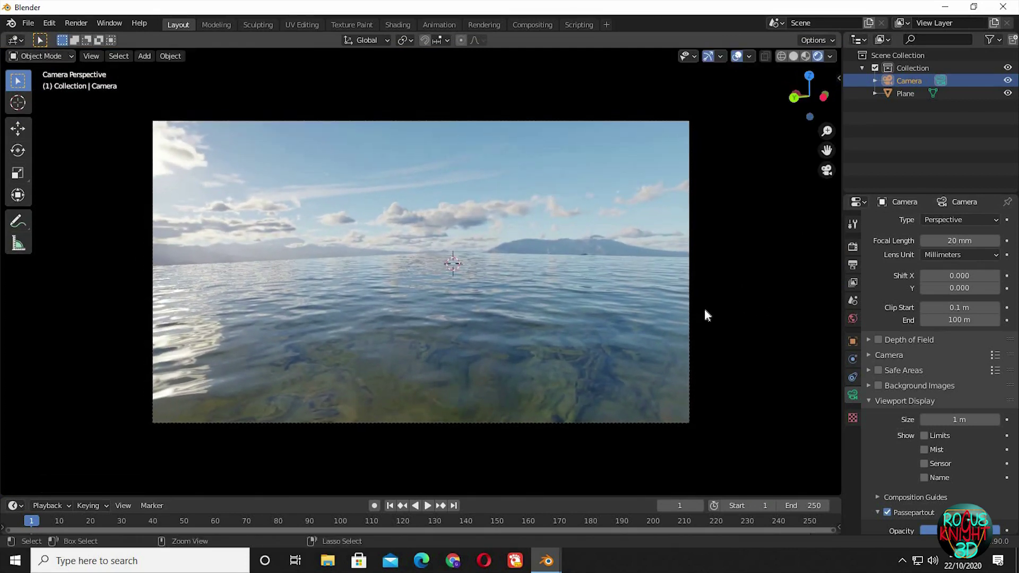
middle_click_drag(705, 310, 757, 302, "shift")
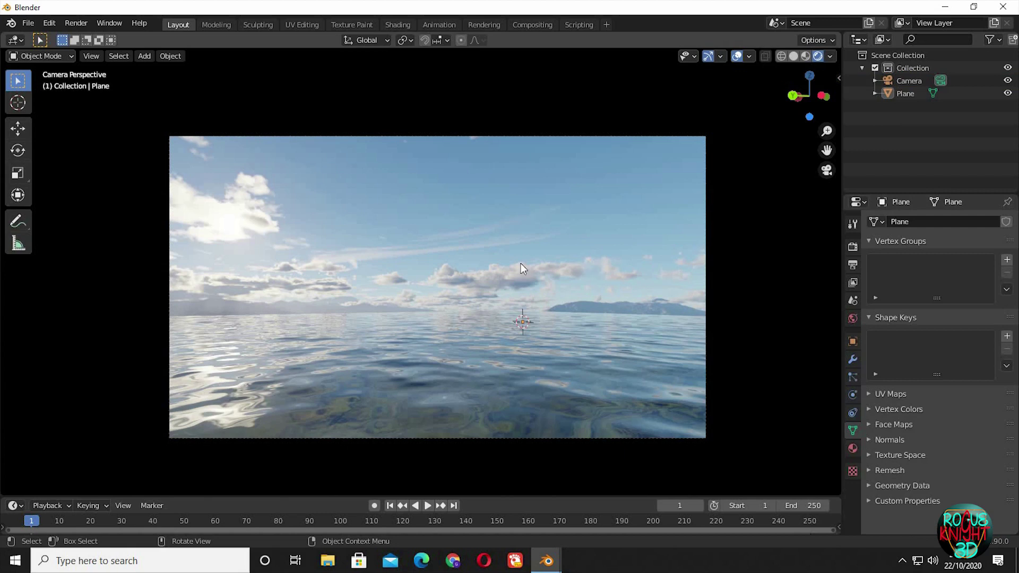
Add a cube at the origin and scale its mesh by 6 in Edit Mode
middle_click_drag(523, 318, 541, 281)
key("shift+a")
mouse_move(542, 281)
left_click(582, 295)
middle_click_drag(584, 312, 596, 304)
middle_click_drag(595, 304, 599, 364, "ctrl")
key("Tab")
key("s")
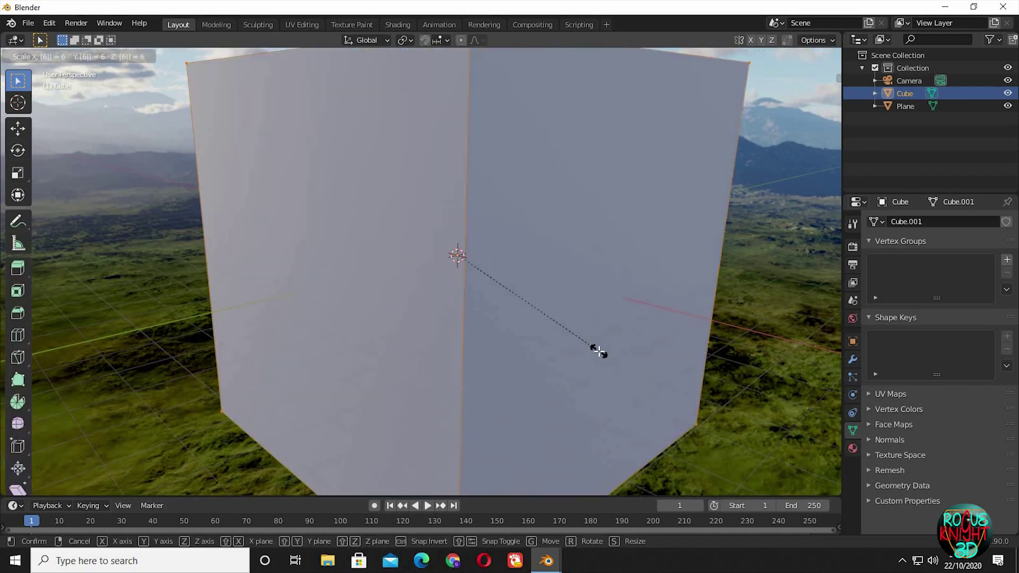
left_click(596, 348)
Switch to wireframe shading and scale the cube mesh to about 0.55 along the Z axis
key("shift+z")
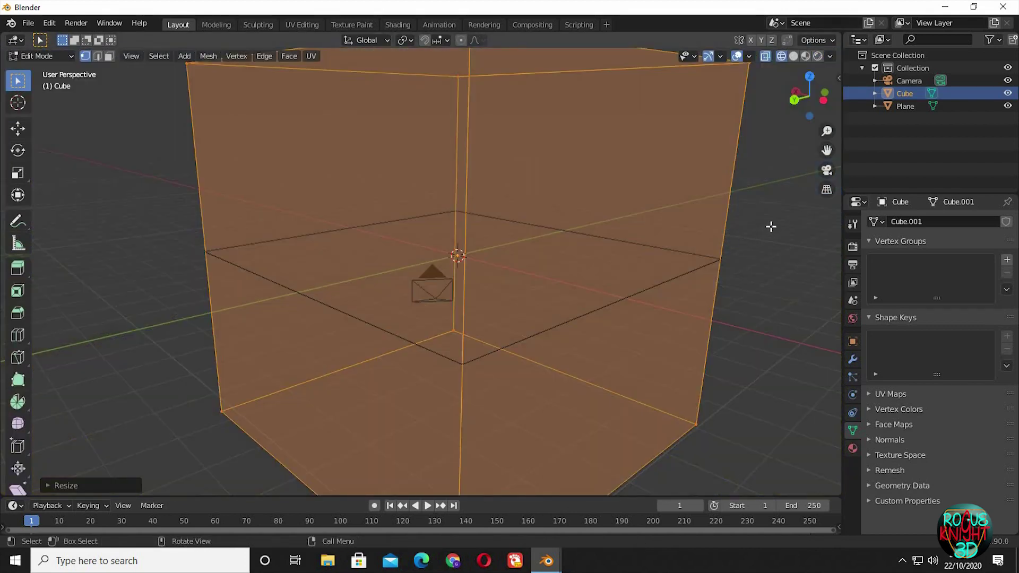
middle_click_drag(771, 225, 809, 208)
key("s")
key("z")
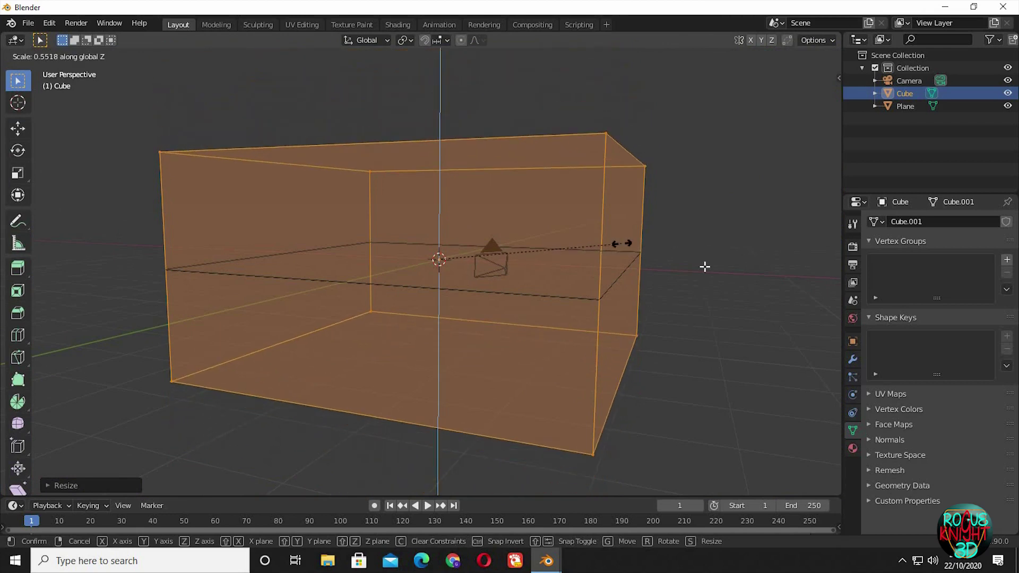
Raise the cube mesh along Z until its base sits just below the water plane, then enlarge it slightly and return to Object Mode
key("g")
key("z")
left_click(710, 185)
key("s")
left_click(711, 216)
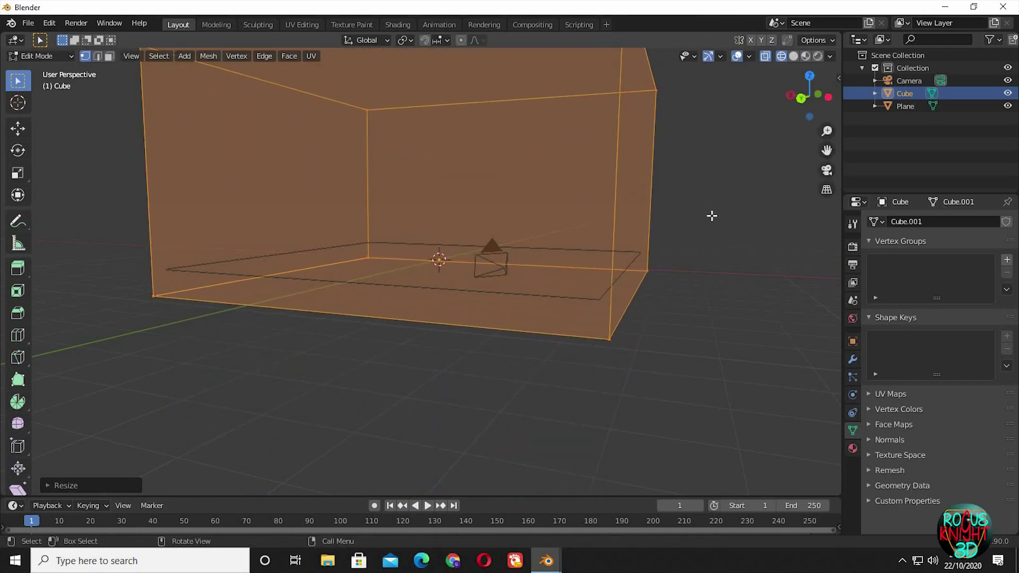
left_click(711, 217)
key("Tab")
middle_click_drag(588, 215, 405, 81, "shift")
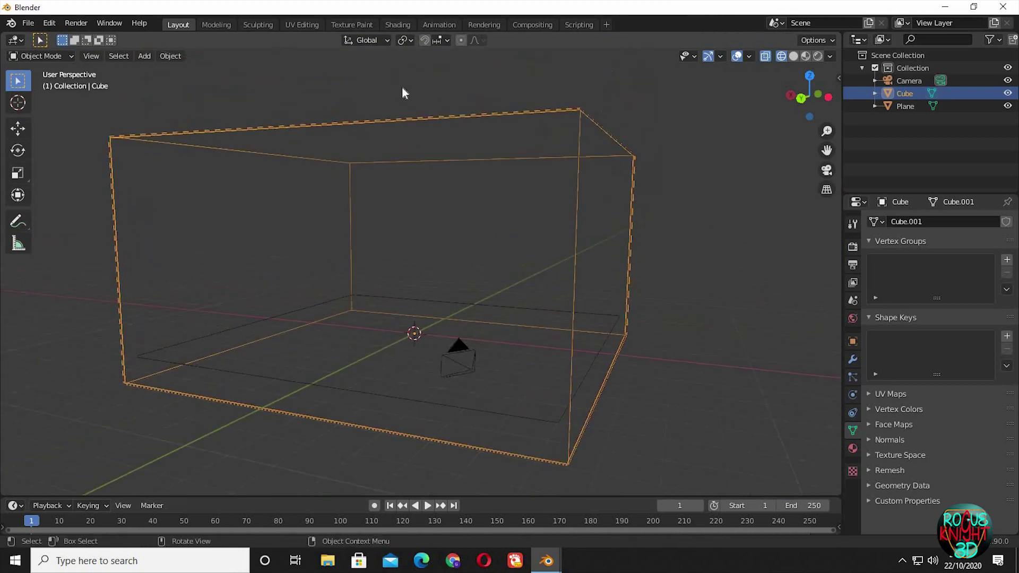
Go to the Shading workspace, switch the shader editor to object nodes and create a new material for the cube
left_click(398, 26)
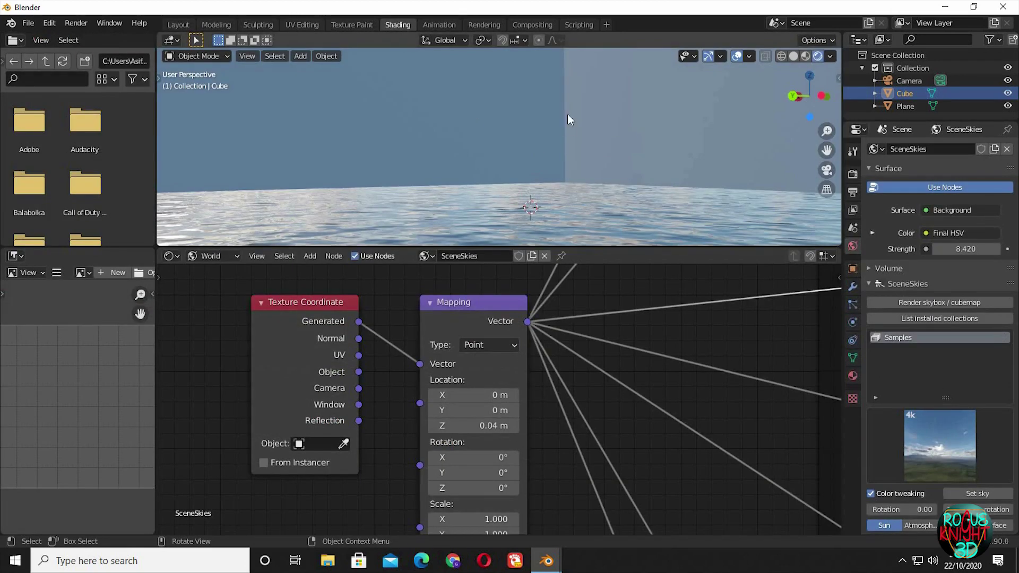
left_click(215, 255)
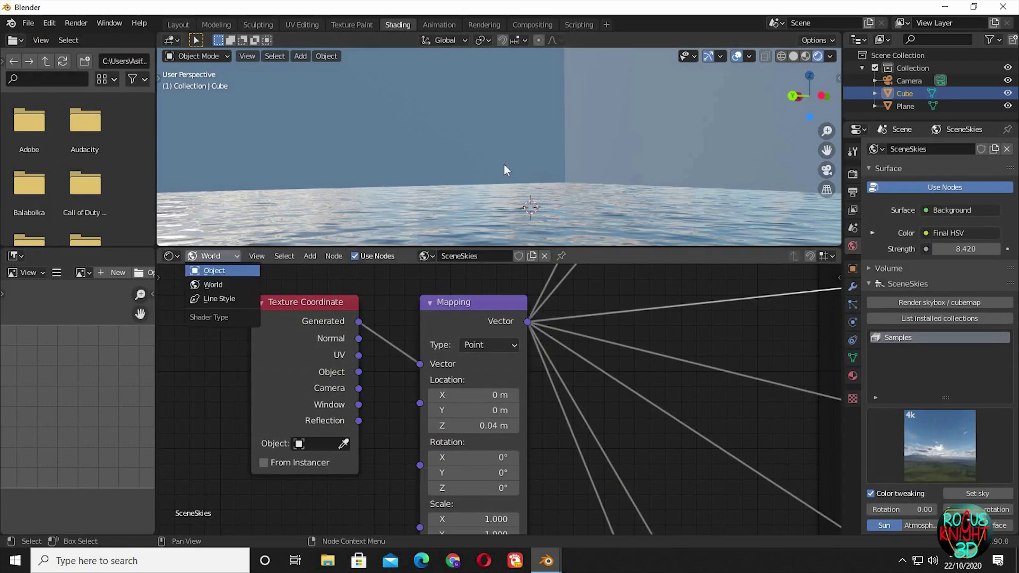
left_click(217, 277)
left_click(539, 255)
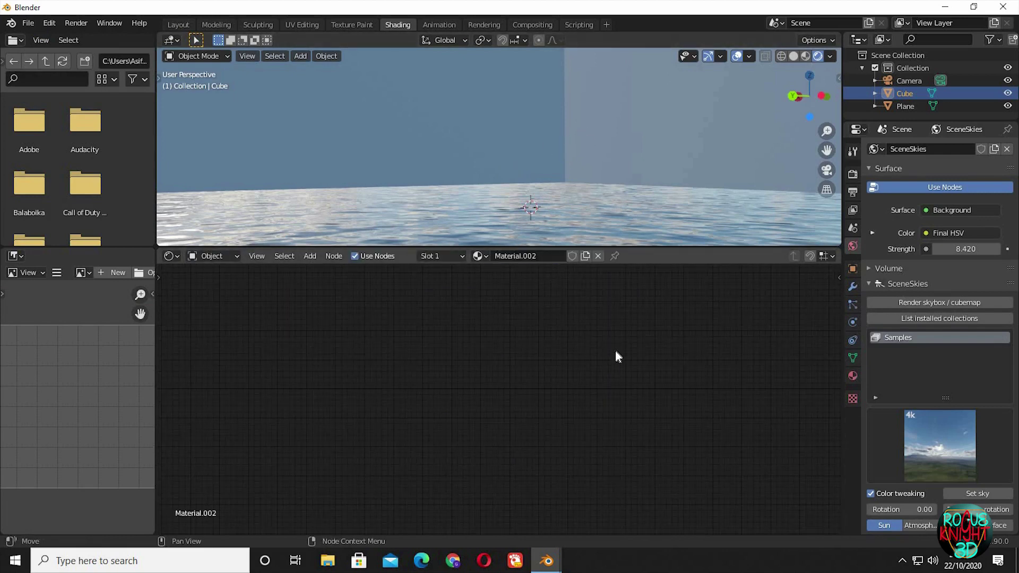
Delete the Principled BSDF node from the cube's material
scroll(700, 483, "down", 3)
scroll(578, 459, "down", 5, "ctrl")
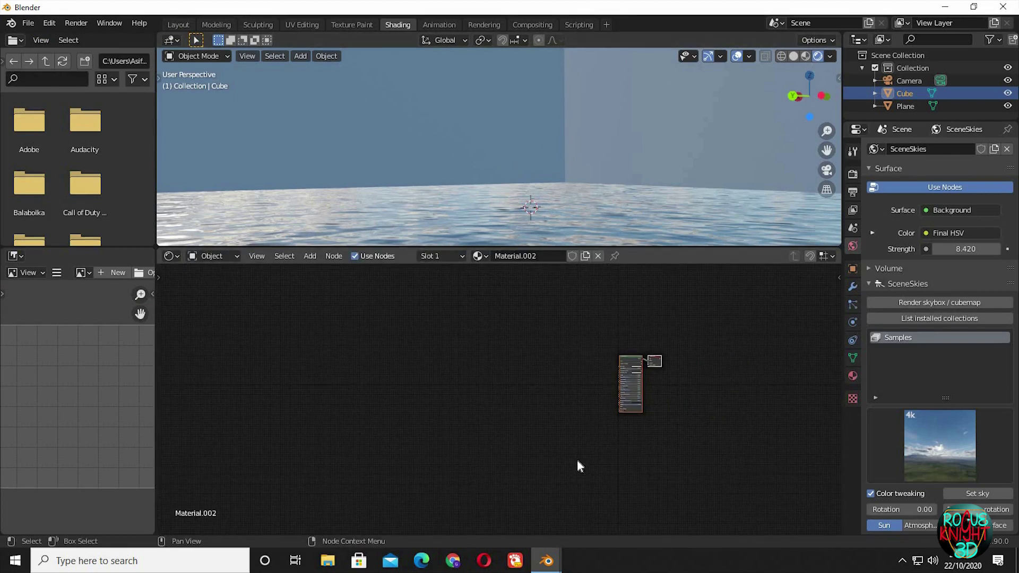
key("Home")
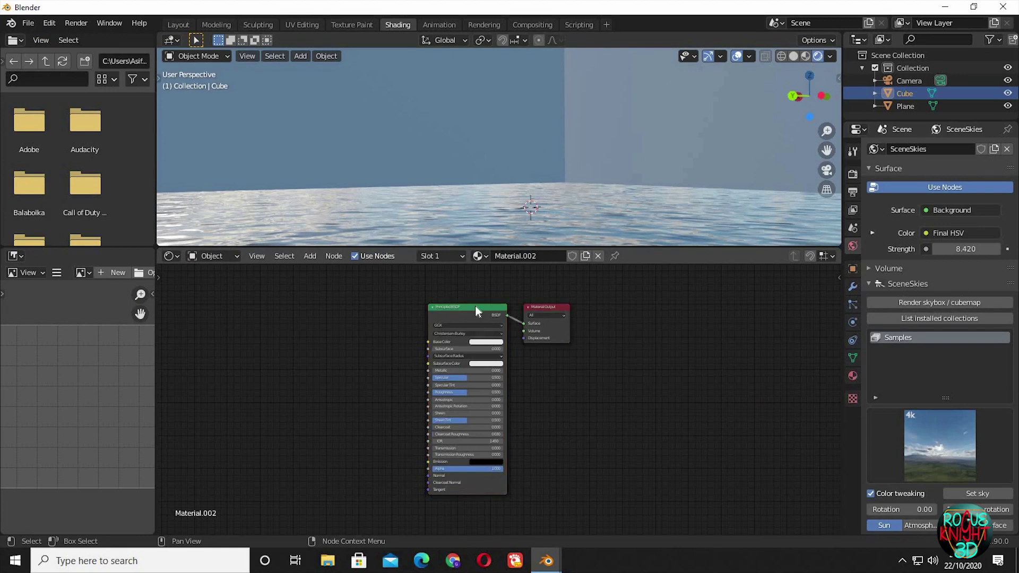
left_click(476, 306)
key("x")
middle_click_drag(564, 430, 607, 419, "ctrl")
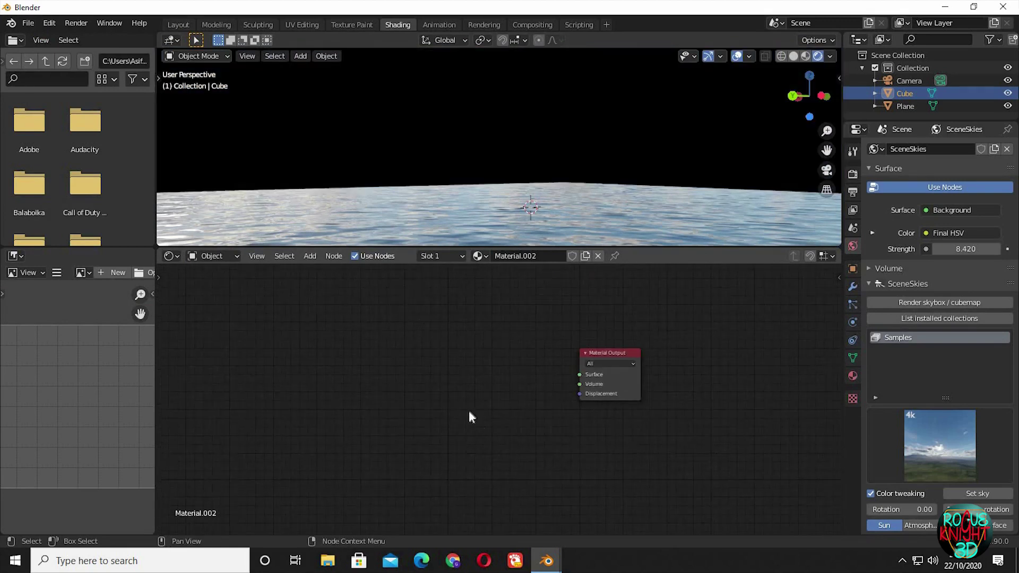
Add a Principled Volume node and connect its Volume output to the Material Output's Volume input
key("shift+a")
left_click(435, 387)
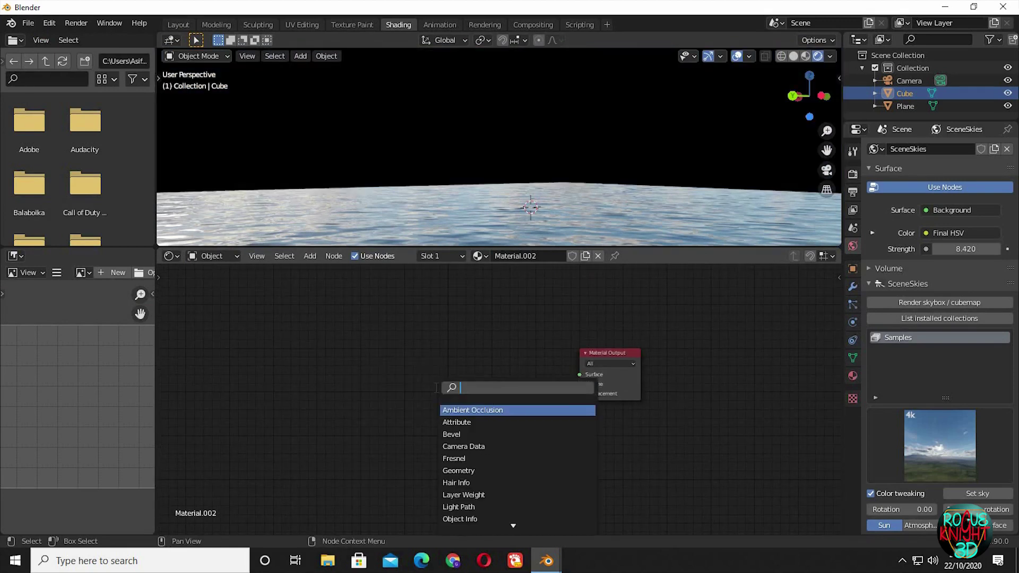
type("vol")
left_click(476, 420)
left_click(552, 420)
middle_click_drag(582, 413, 555, 341, "ctrl")
left_click_drag(545, 336, 609, 378)
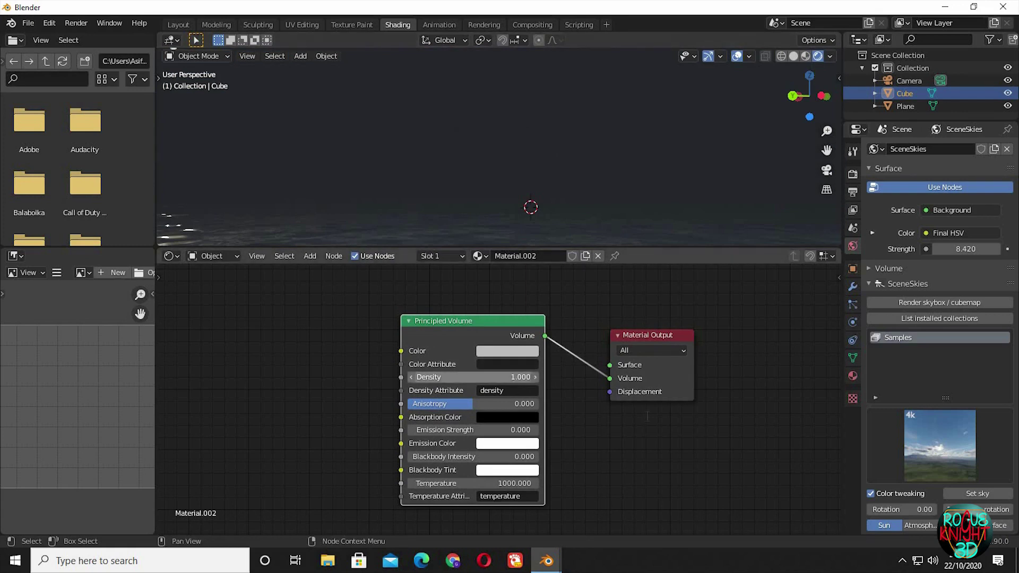
Set the Principled Volume density to 0.005 and open the render properties
left_click(517, 376)
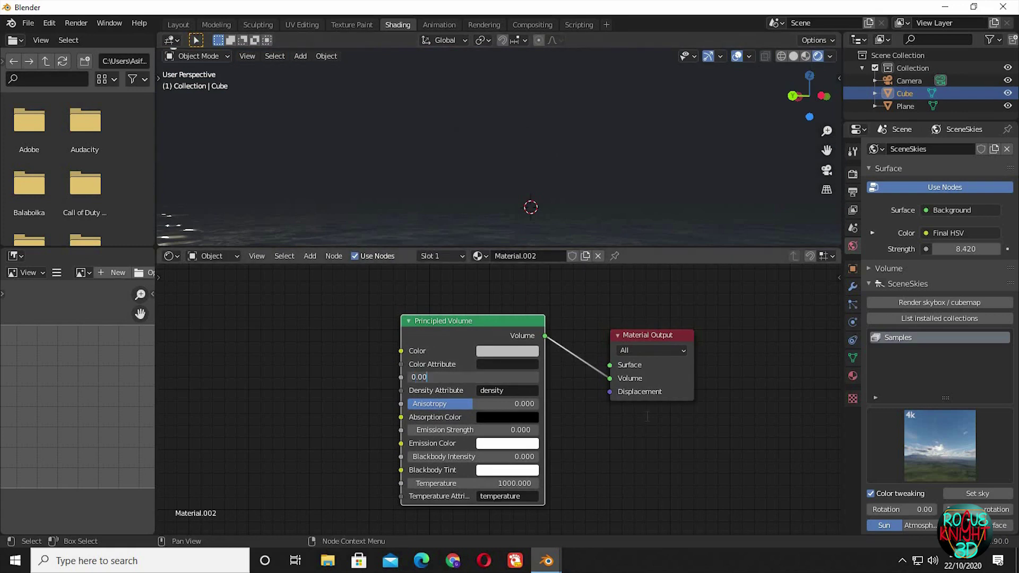
key("Return")
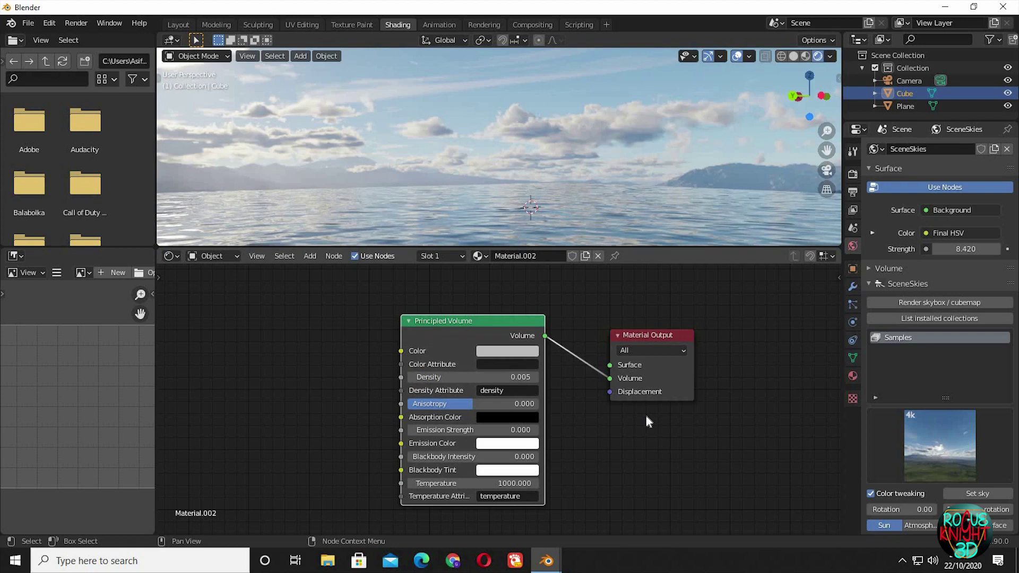
left_click(852, 175)
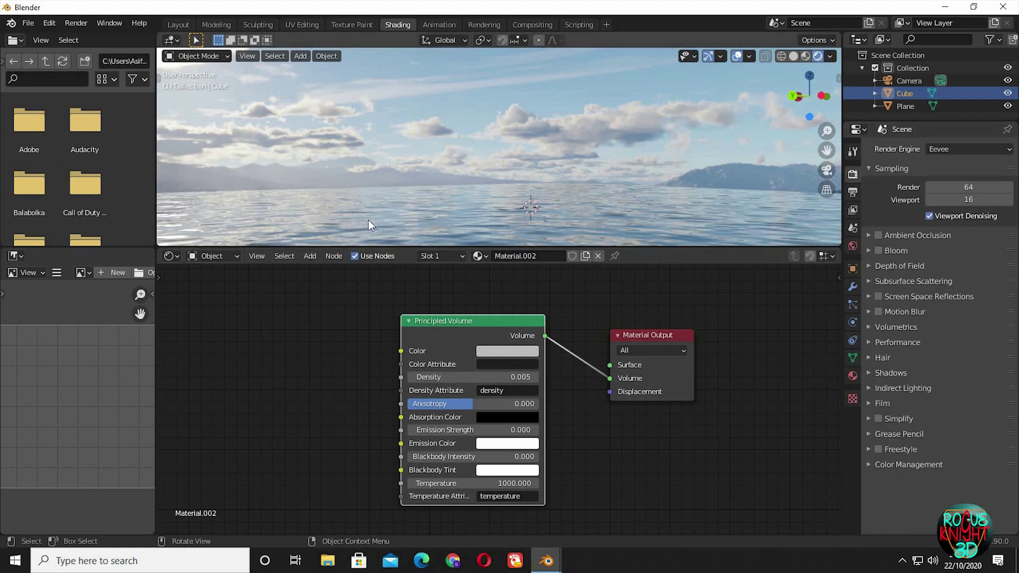
Go to the Modeling workspace in rendered shading, hide the volume cube and look through the camera
left_click(215, 25)
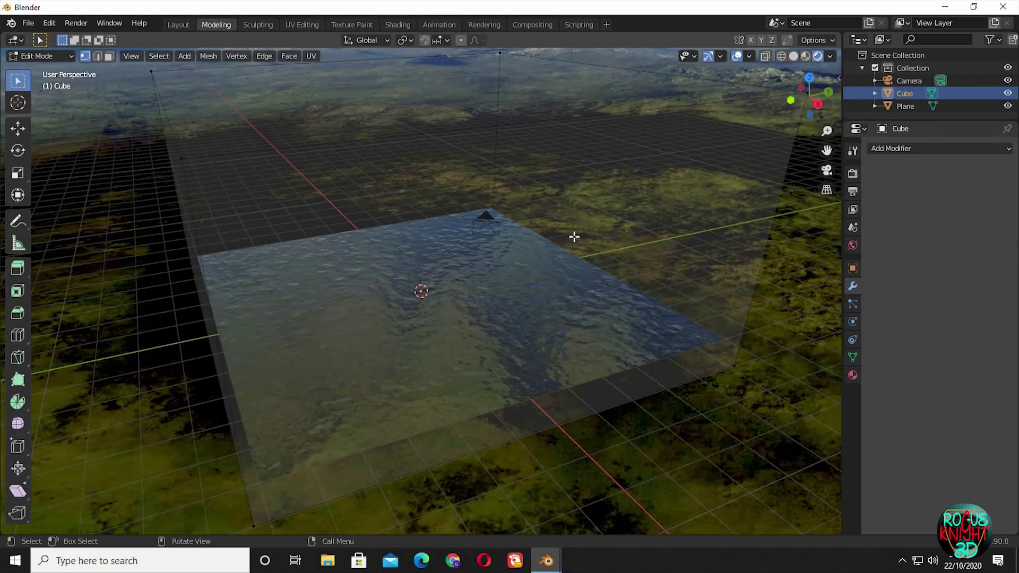
middle_click_drag(576, 236, 587, 221)
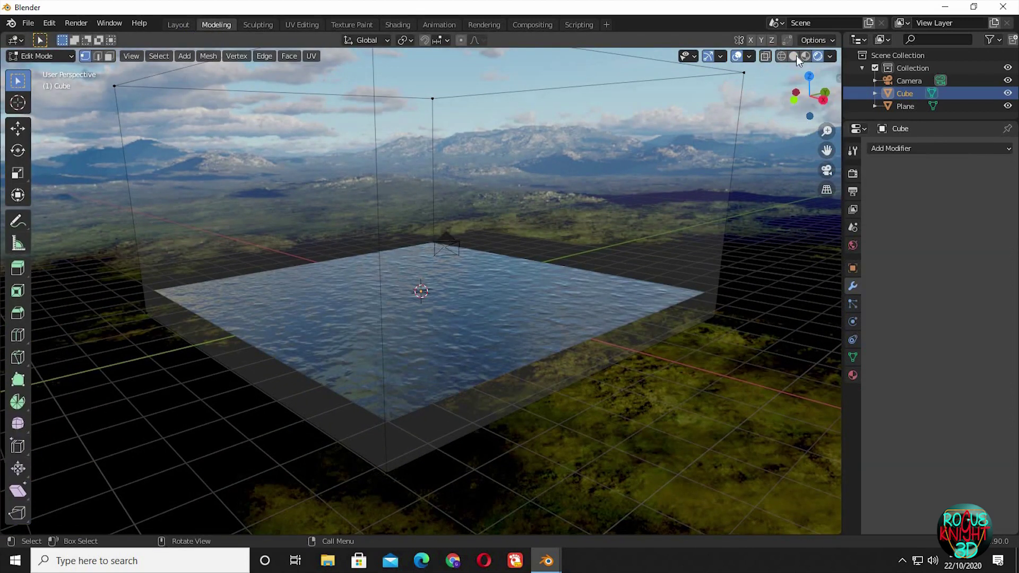
left_click(1007, 93)
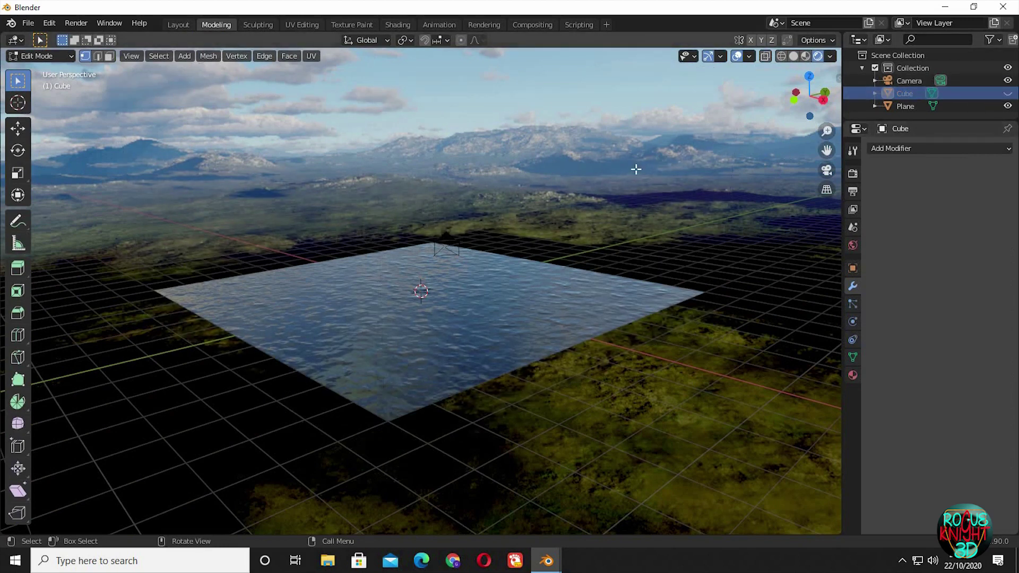
key("KP_0")
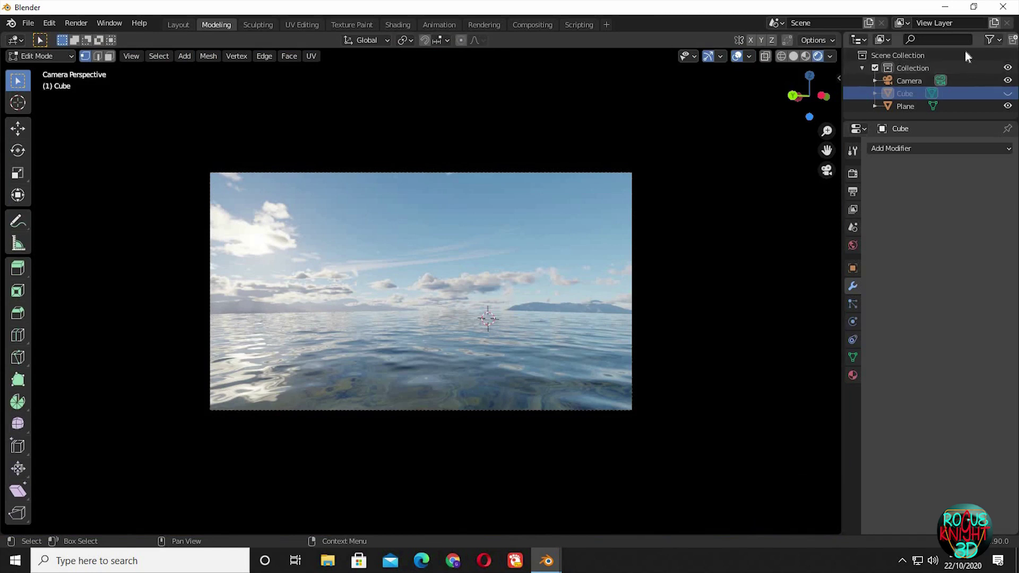
Show the viewport and render disable toggles in the outliner, switch the cube's visibility to compare the haze, and return to Object Mode
left_click(991, 40)
left_click(934, 80)
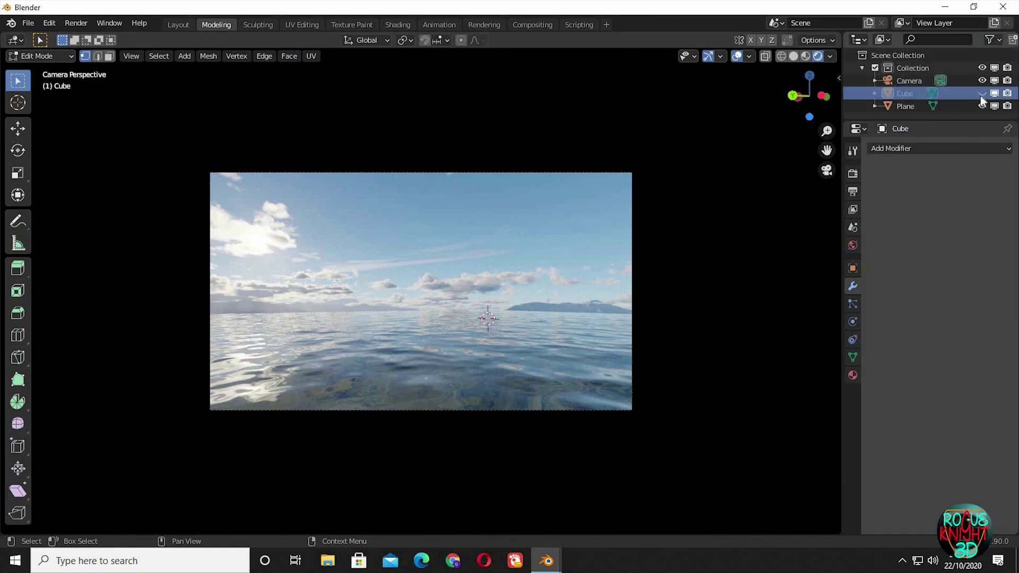
left_click(981, 94)
left_click(982, 94)
left_click(982, 94)
key("Tab")
Add a sun light at the origin and raise it along Z to about 5.5 m
middle_click_drag(436, 366, 492, 318)
key("shift+a")
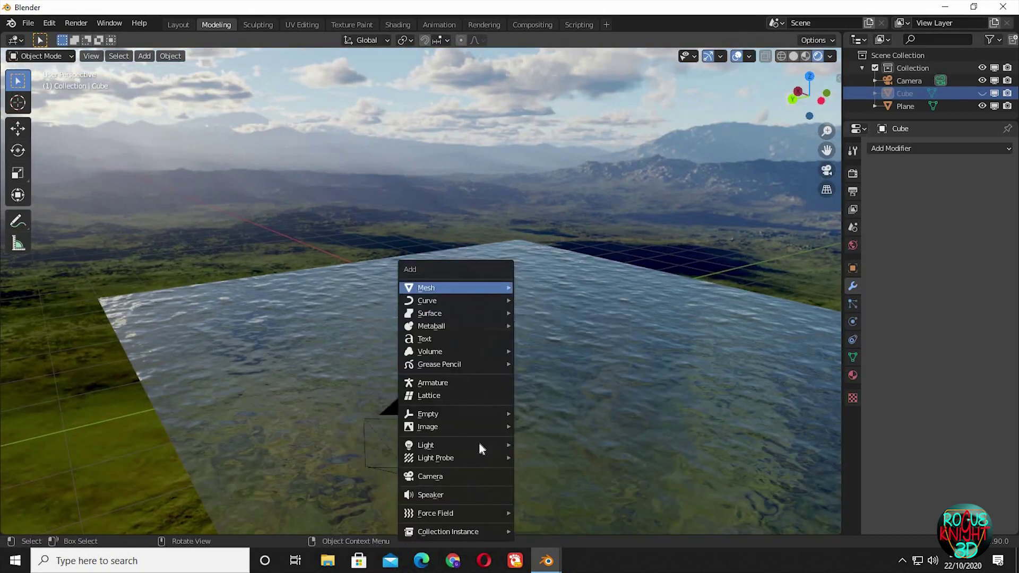
mouse_move(506, 447)
left_click(546, 452)
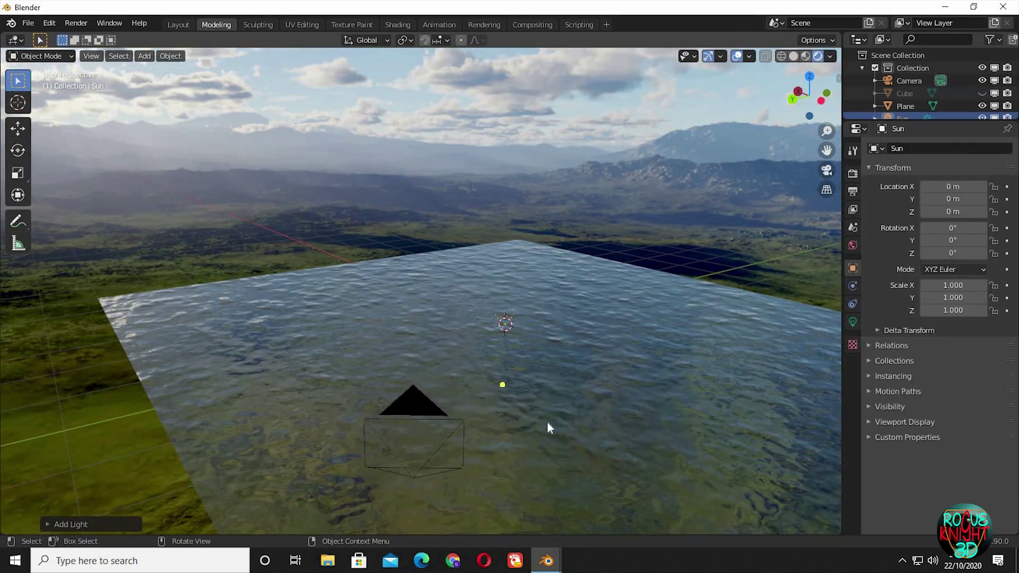
middle_click_drag(549, 423, 551, 403)
key("g")
key("z")
left_click(557, 309)
middle_click_drag(557, 308, 517, 278)
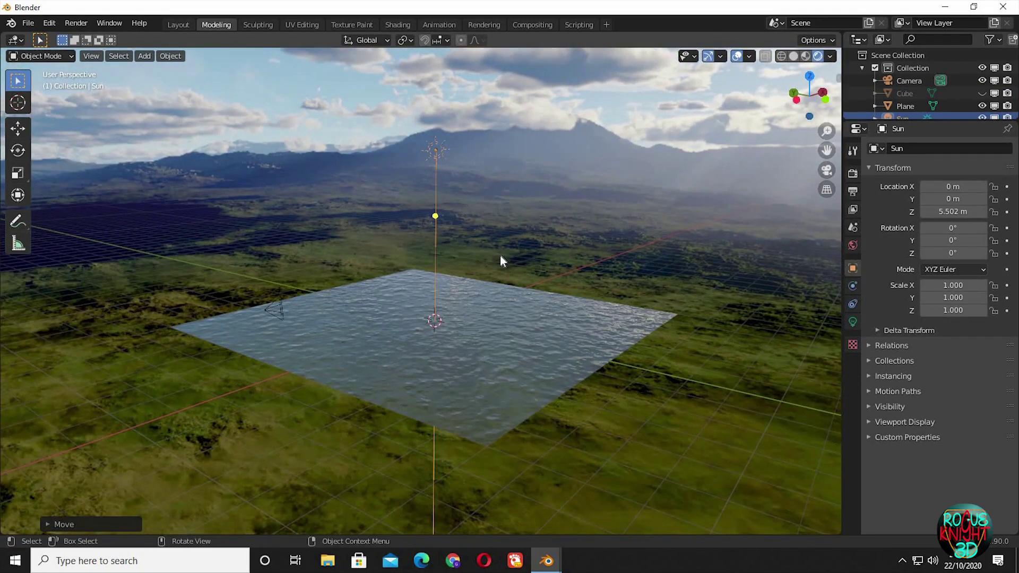
Rotate the sun light to about 79° around Y and about -20° around Z
key("r")
key("y")
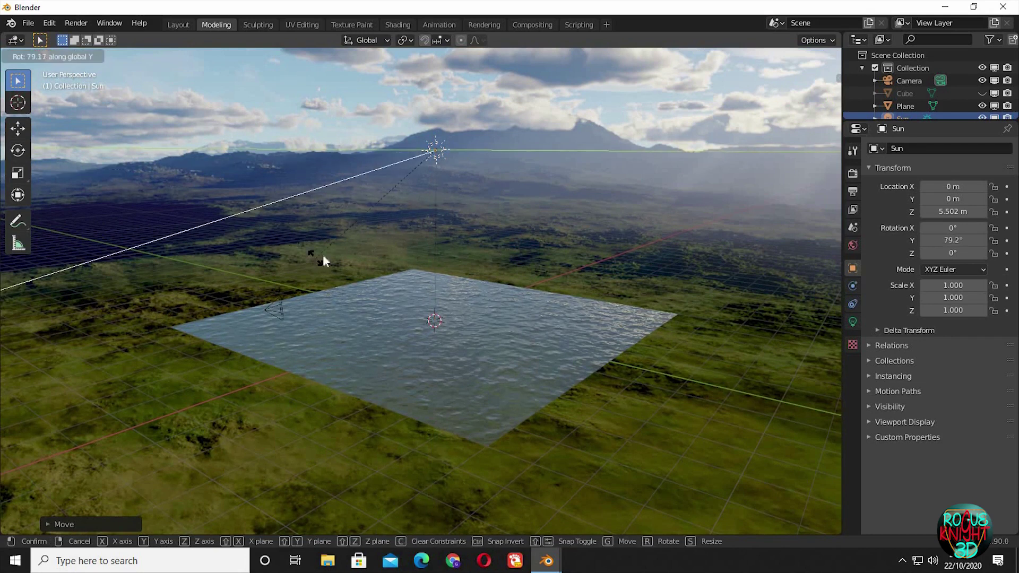
left_click(374, 248)
middle_click_drag(383, 249, 456, 269)
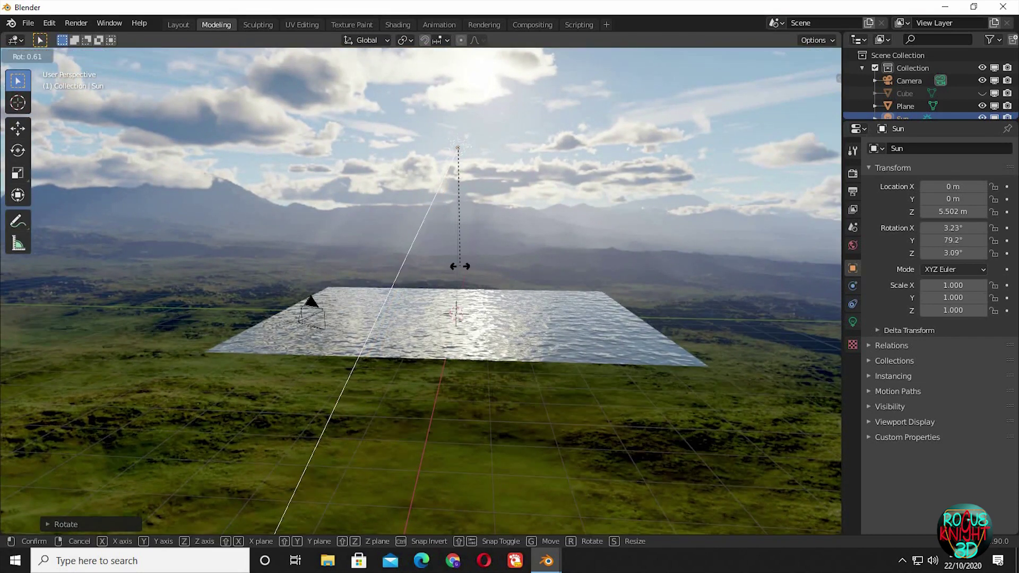
key("r")
key("z")
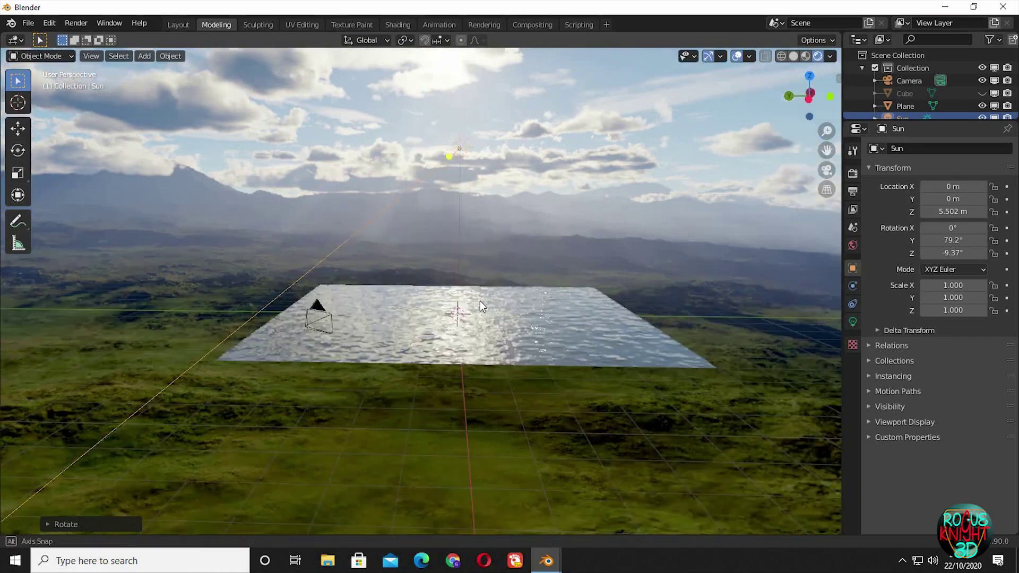
middle_click_drag(480, 301, 461, 317)
key("r")
key("z")
left_click(377, 312)
middle_click_drag(378, 317, 289, 388)
Move the sun light to about X 11.5, Y -15.8, Z 11.2 m and rotate it to about -41° around Z
key("g")
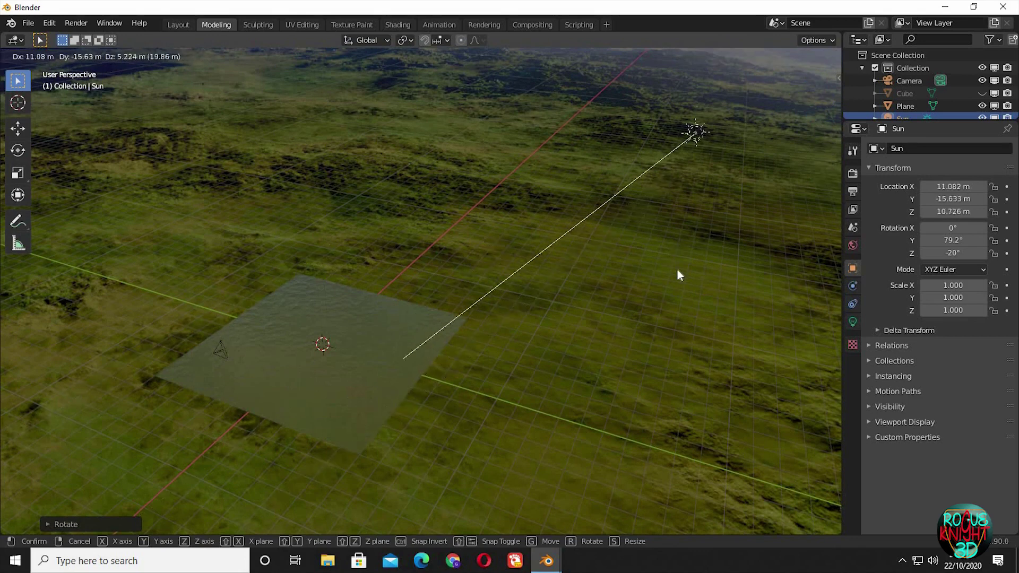
left_click(736, 291)
middle_click_drag(737, 296, 690, 300)
key("r")
key("z")
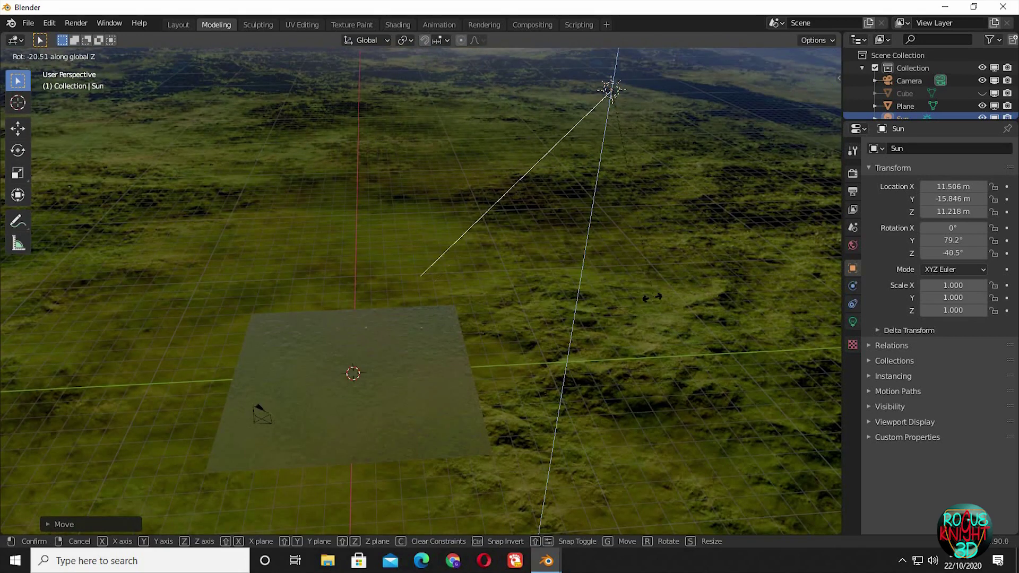
left_click(622, 316)
middle_click_drag(622, 317, 649, 305)
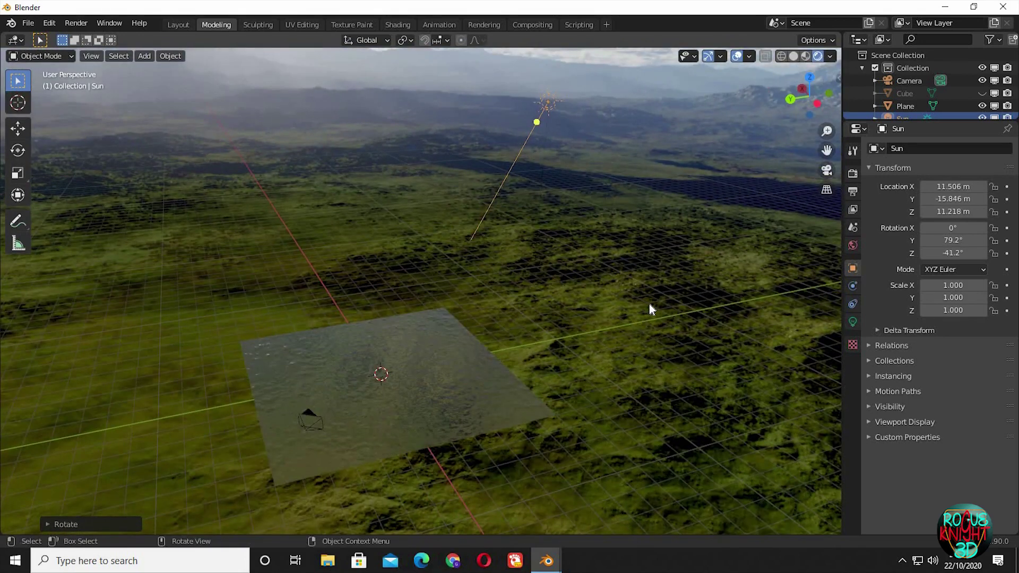
In camera view, move the sun to about X 29.4, Y 10, Z 13.9 m and rotate it to about 41.5° around Z
key("KP_0")
key("g")
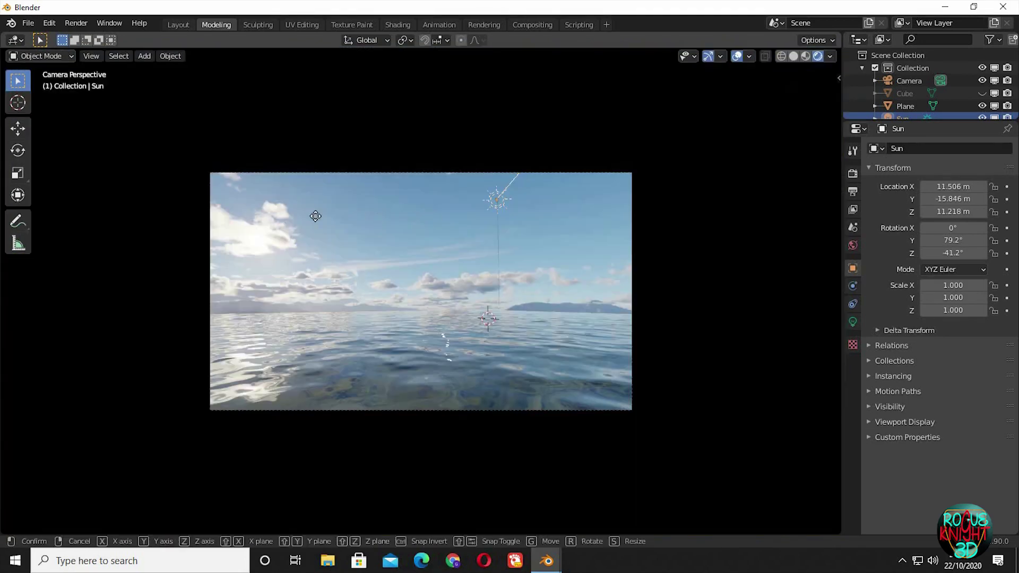
left_click(541, 257)
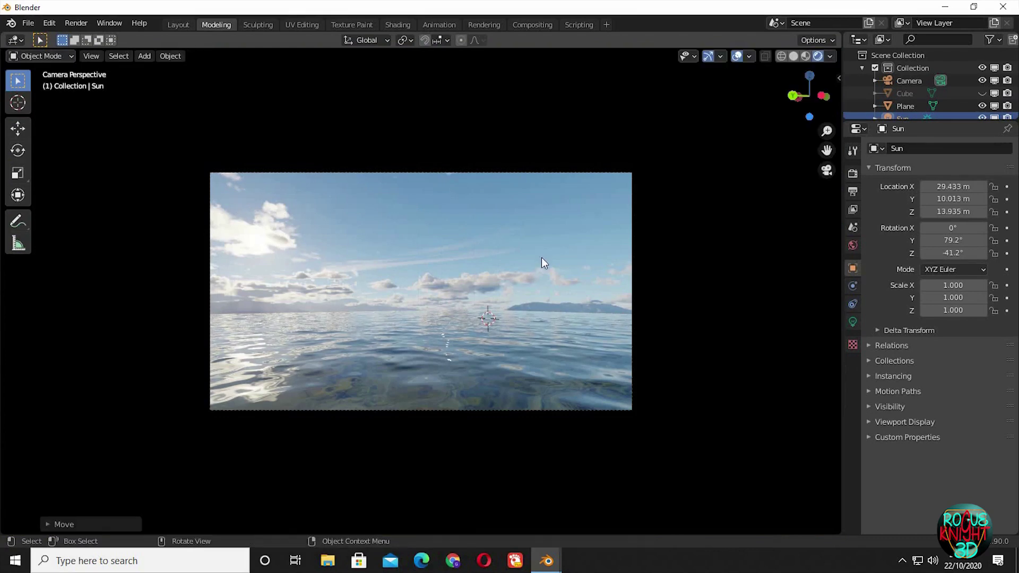
key("r")
key("z")
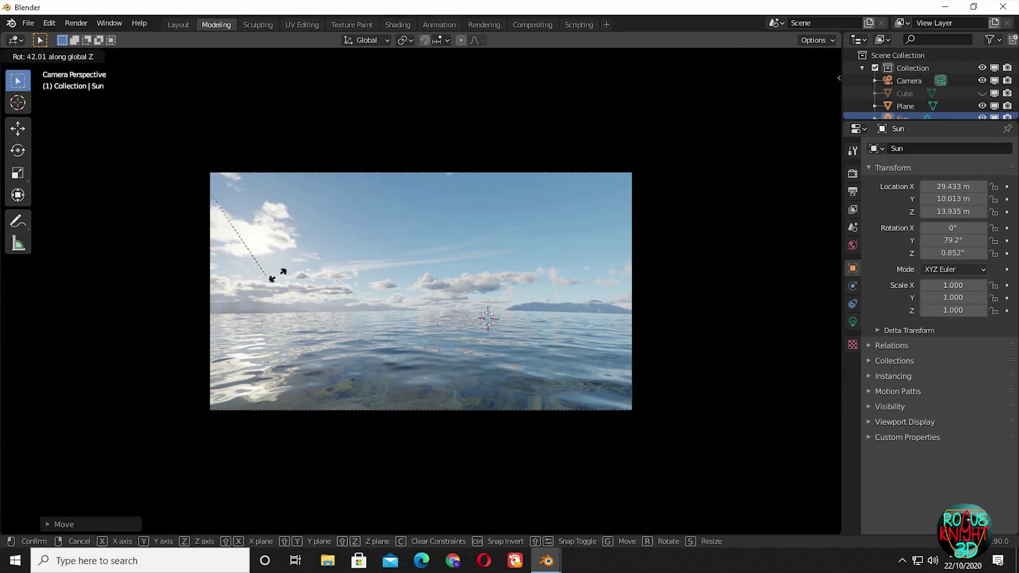
left_click(178, 281)
Reselect the sun in camera view and raise it out of the frame to about 16.4 m in Z
left_click(716, 272)
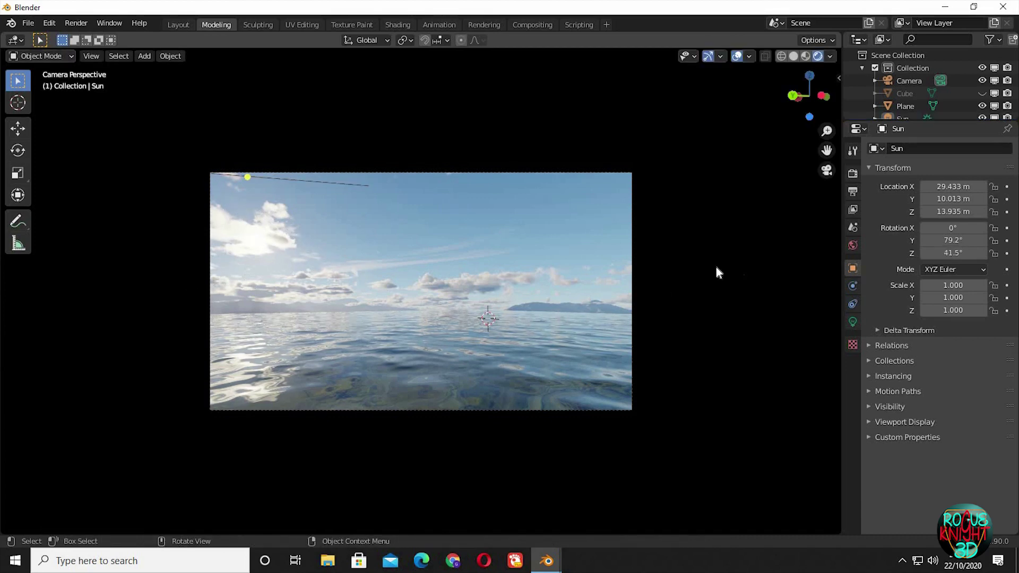
left_click(318, 182)
key("g")
left_click(320, 154)
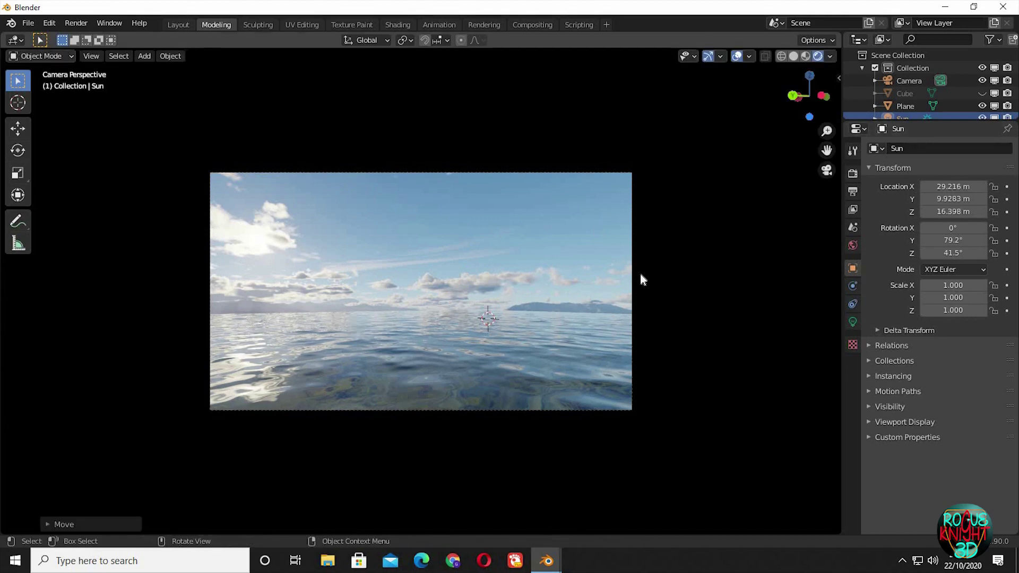
Set the sun light's strength to 10 and tint its color a very pale warm yellow
left_click(853, 322)
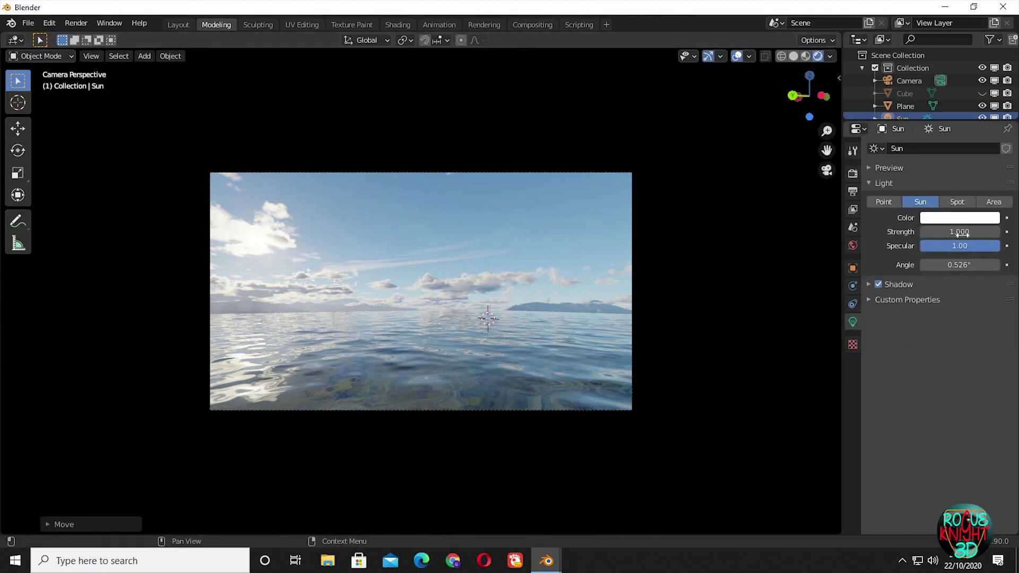
left_click(964, 234)
type("10")
key("Return")
left_click(950, 217)
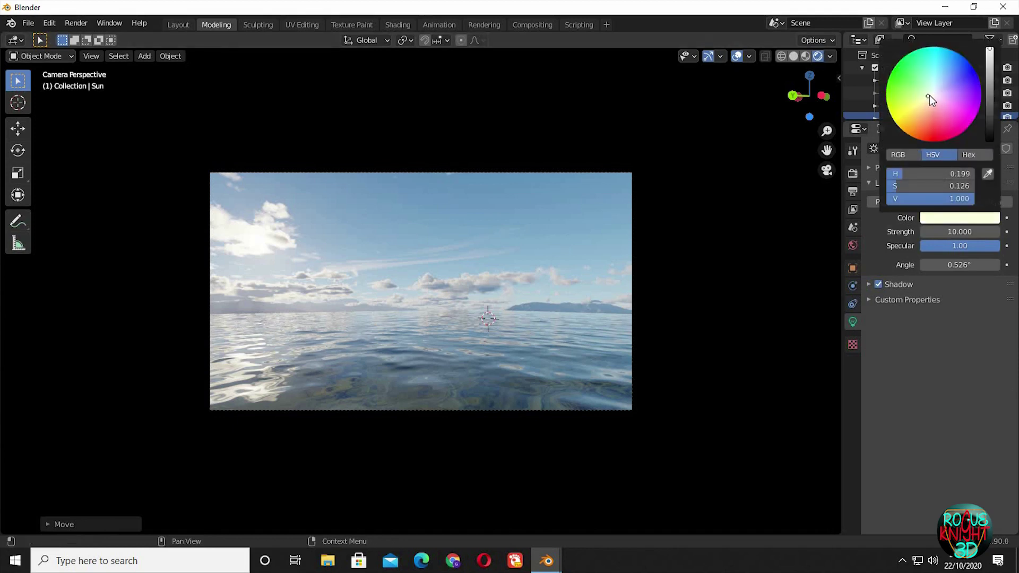
left_click(929, 95)
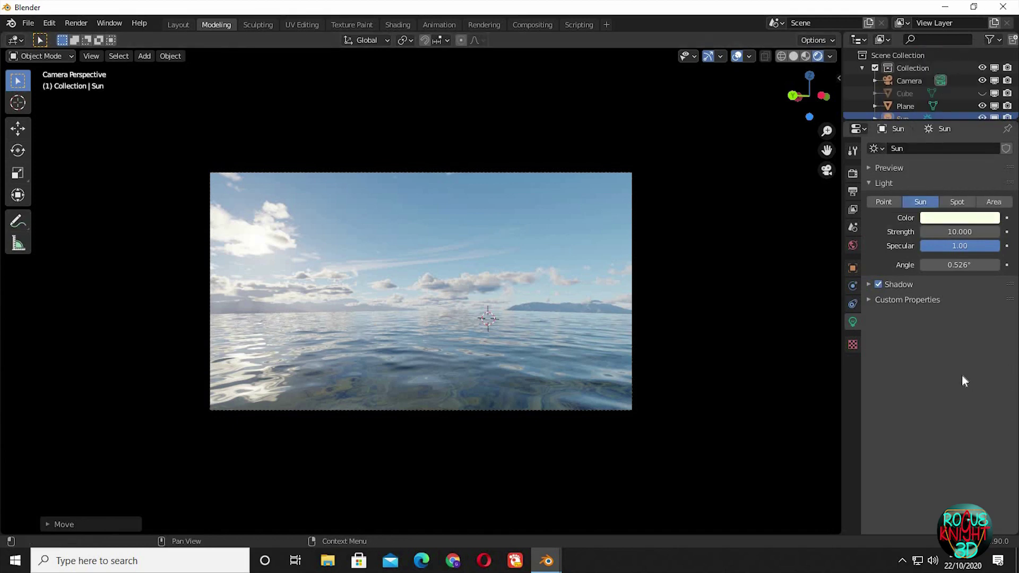
Enable contact shadows in the sun light's shadow settings
left_click(868, 287)
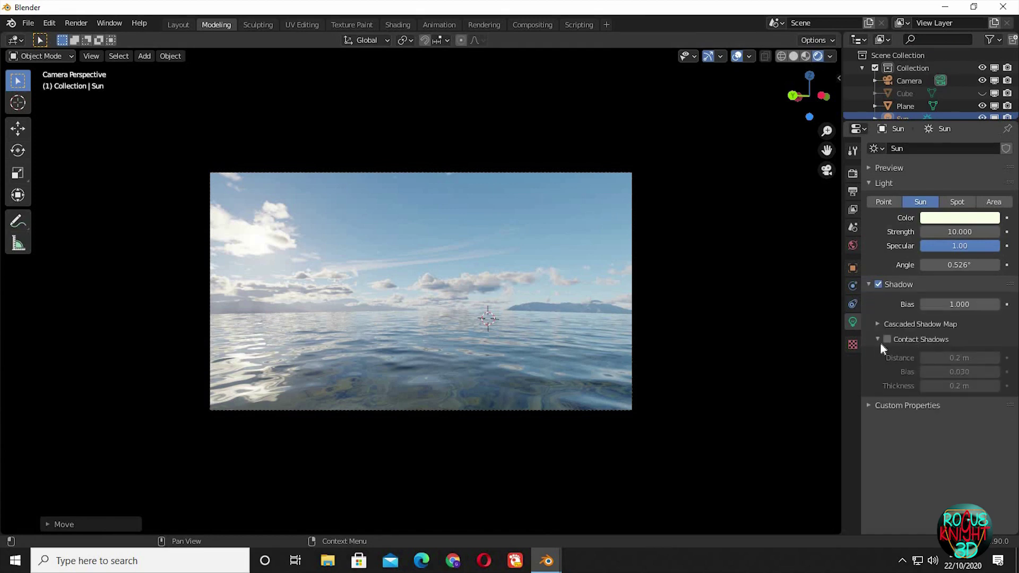
left_click(886, 340)
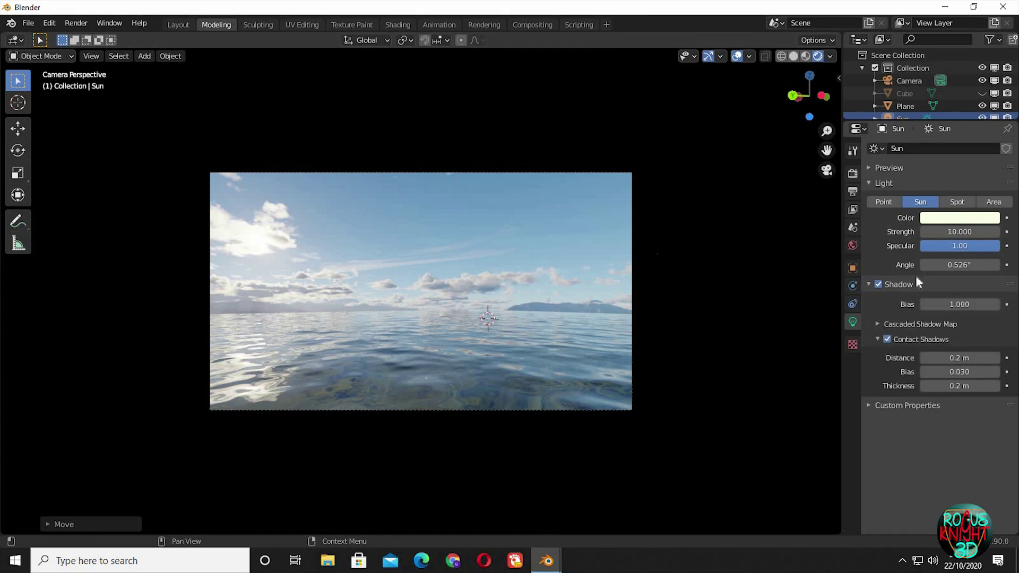
left_click(877, 339)
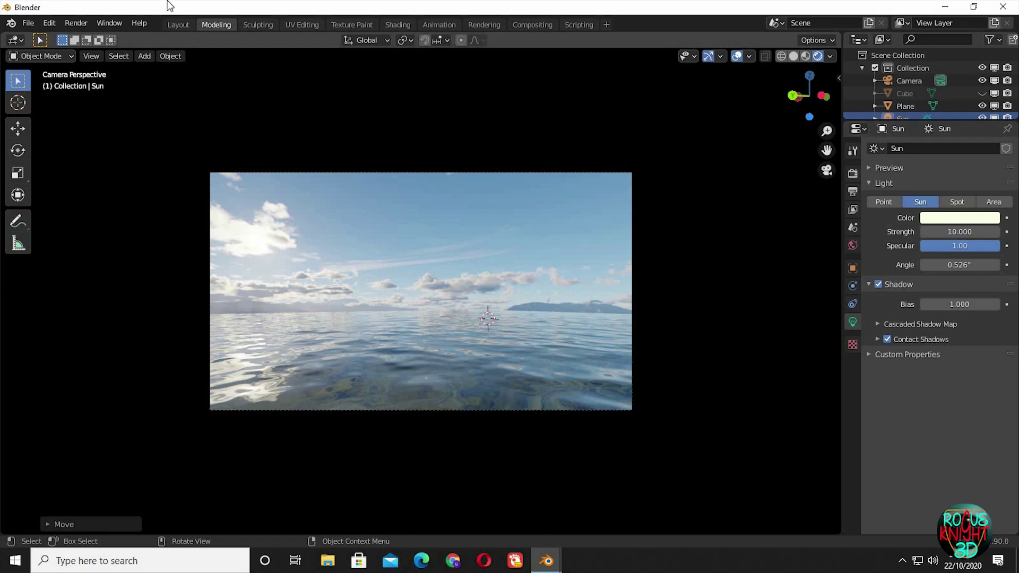
With the camera selected, split off a Timeline area below the 3D view and set the end frame to 170
left_click(667, 199)
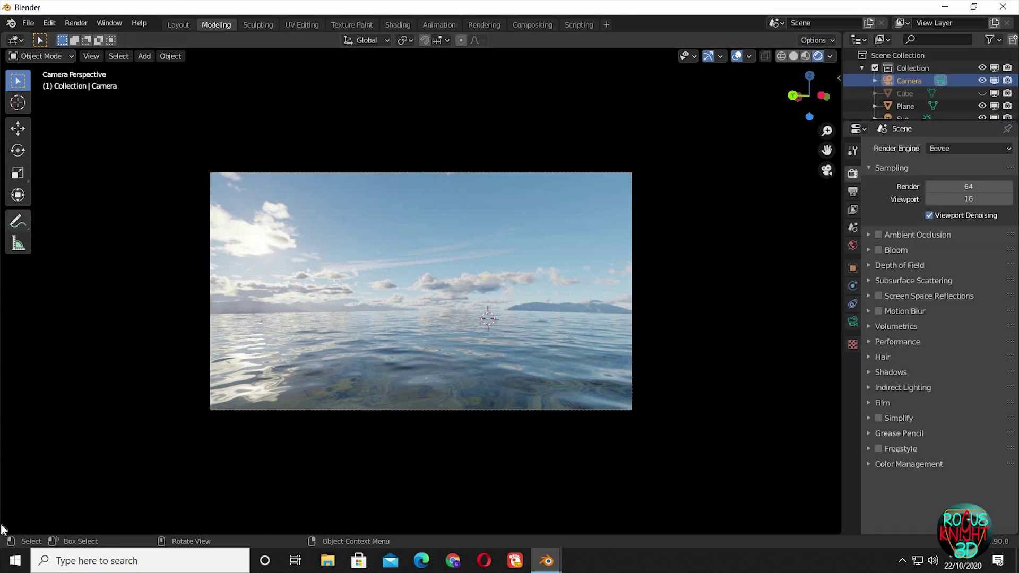
left_click_drag(2, 533, 9, 439)
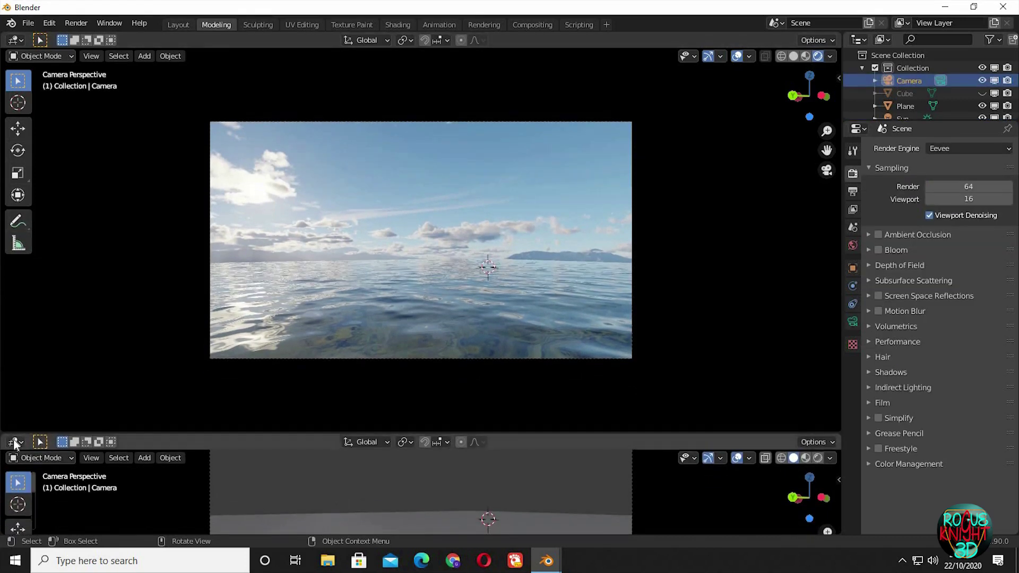
left_click(15, 454)
left_click(167, 345)
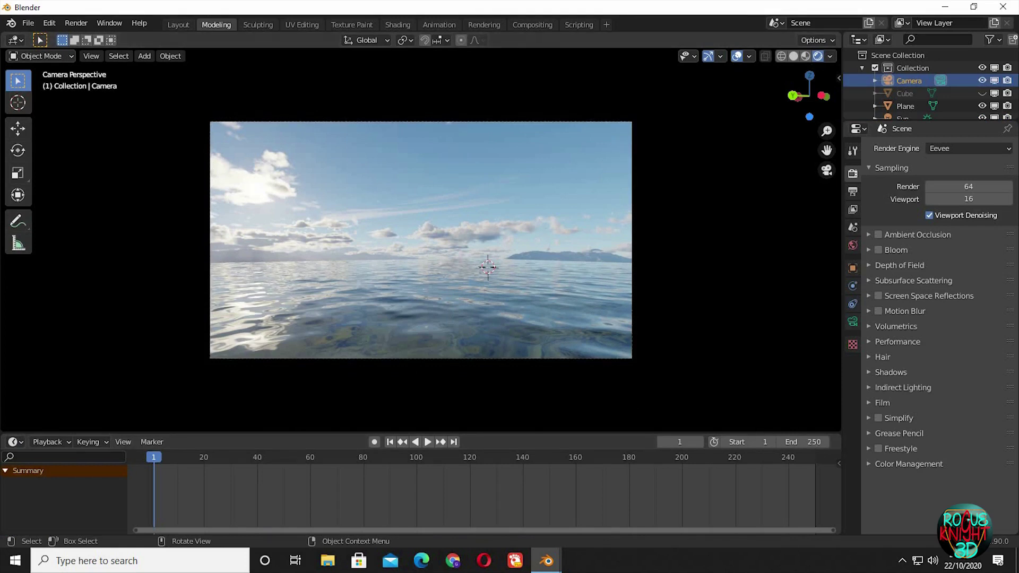
left_click(804, 441)
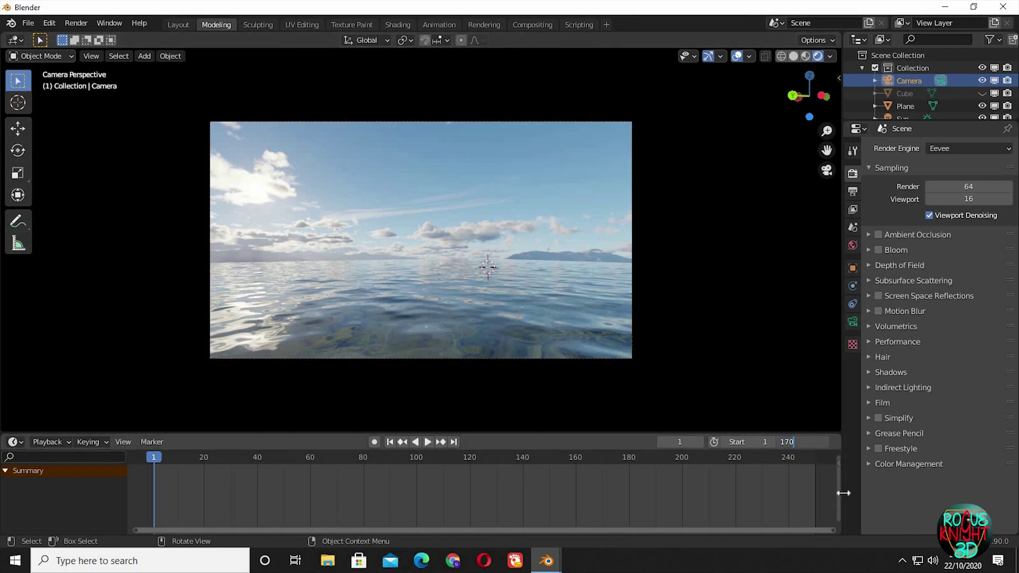
key("Return")
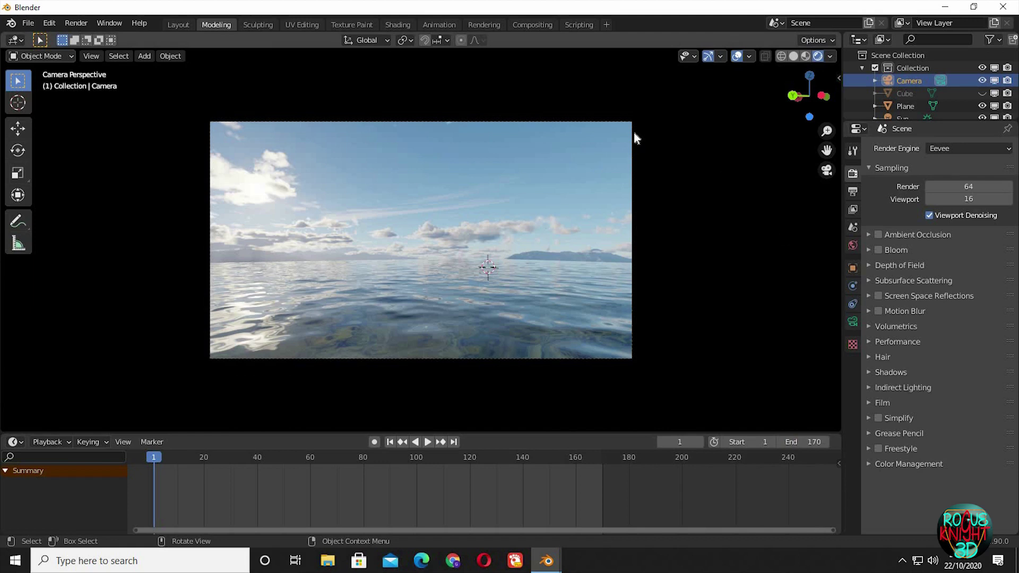
Insert a keyframe for the camera at frame 1 and move that keyframe to frame 170
key("i")
left_click(669, 190)
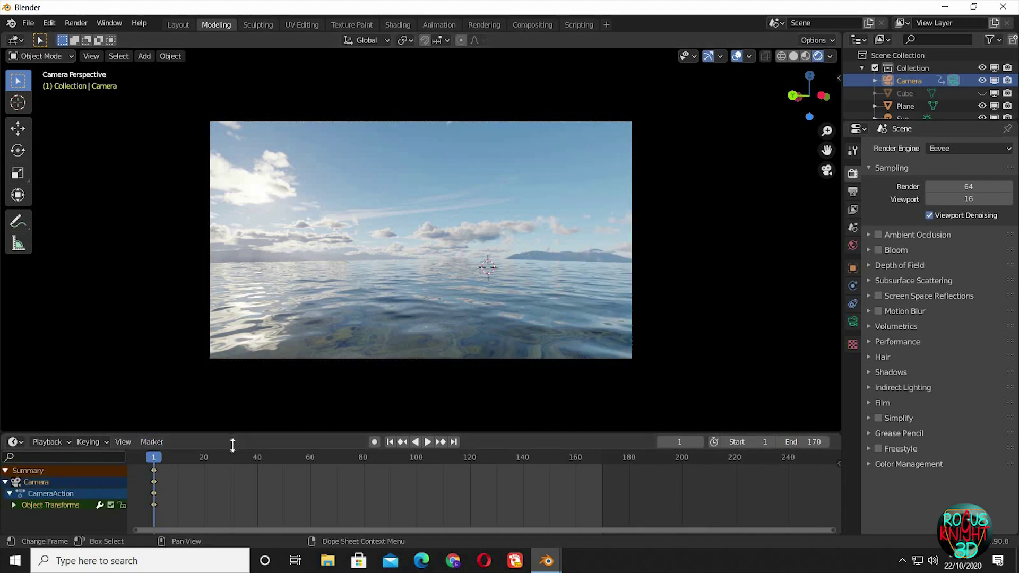
left_click_drag(235, 434, 234, 447)
key("g")
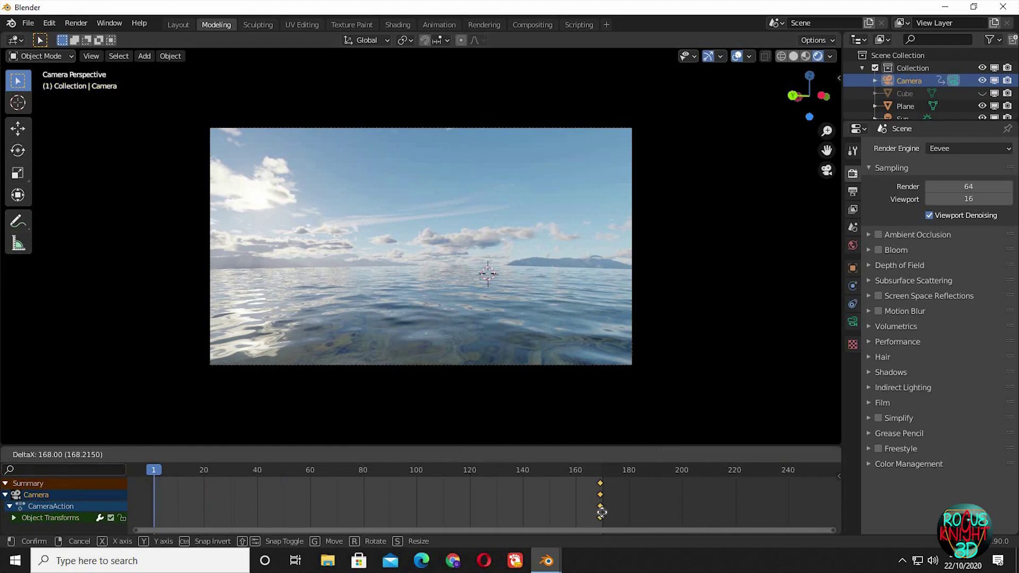
left_click(609, 510)
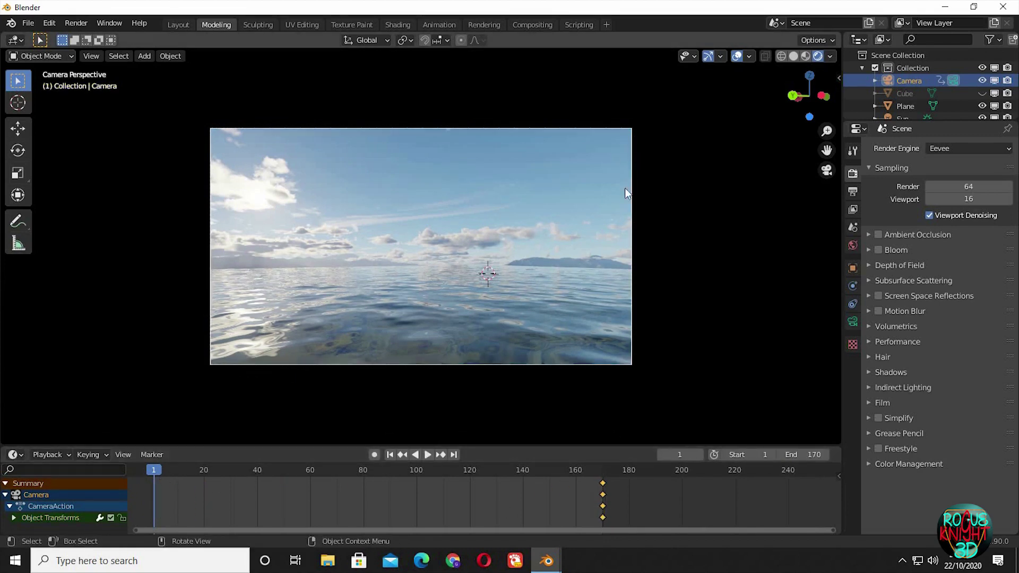
Tilt the camera down toward the water around its local X axis and insert a Location & Rotation keyframe at frame 1
key("r")
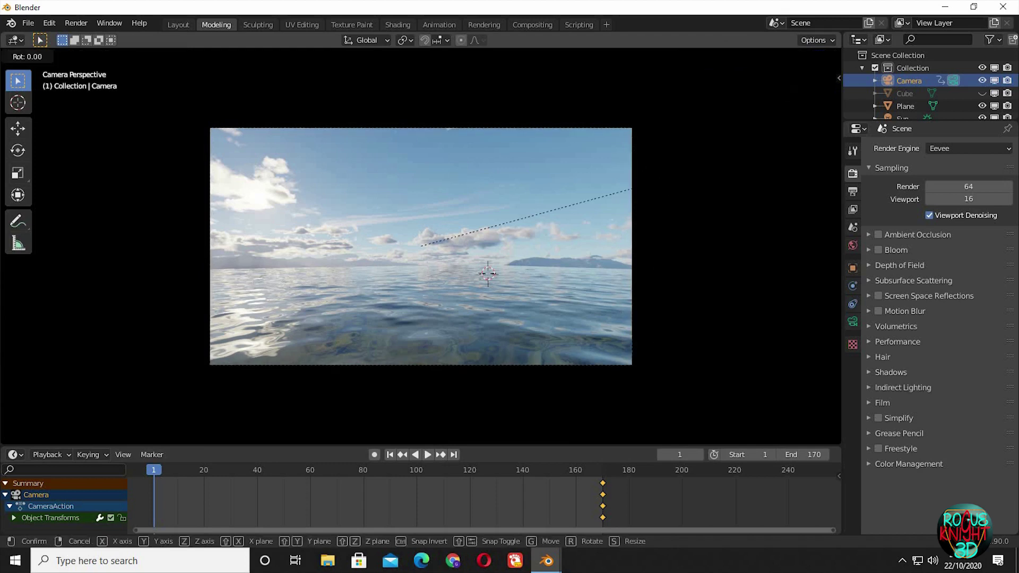
key("x")
key("x")
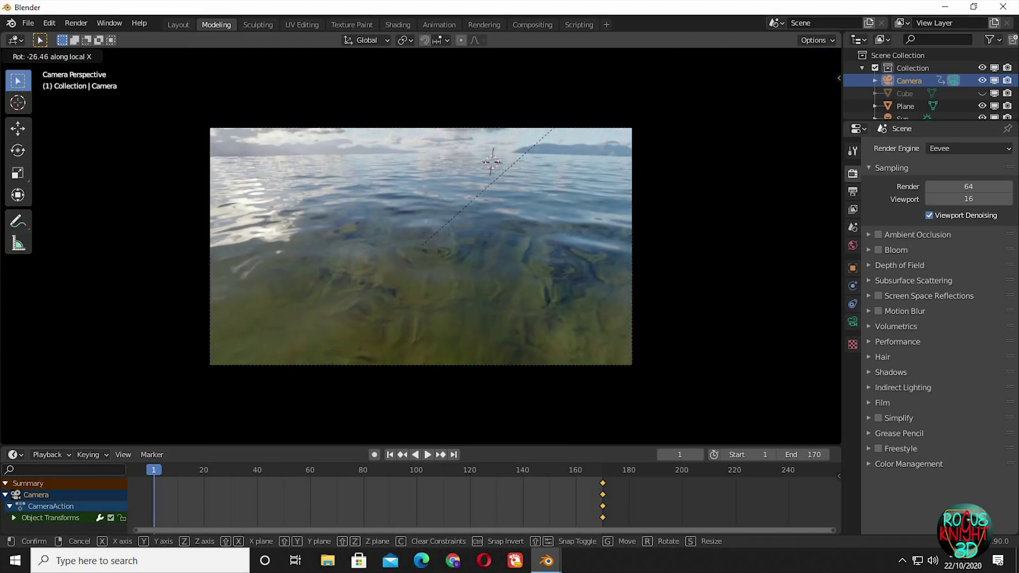
left_click(570, 91)
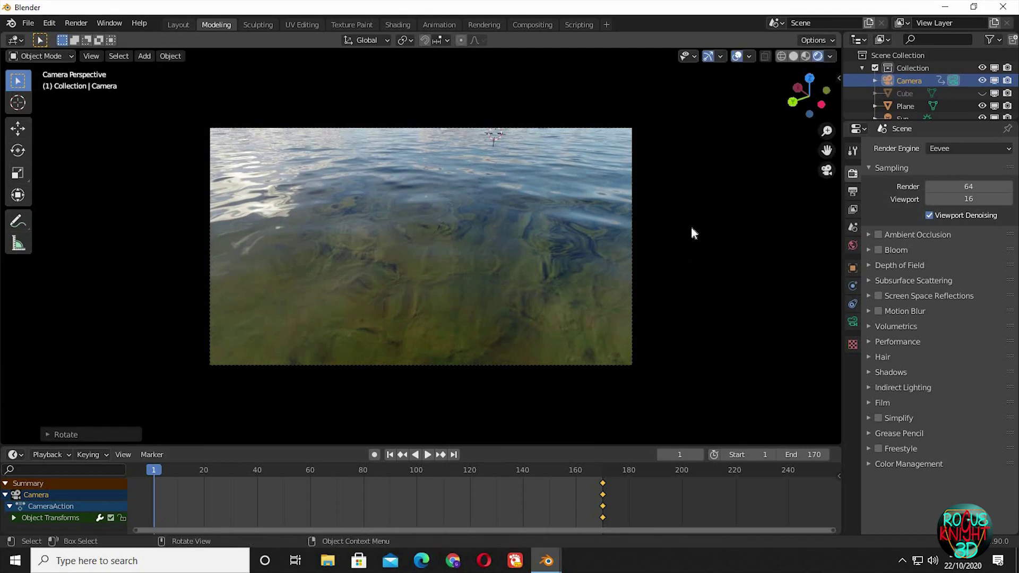
key("i")
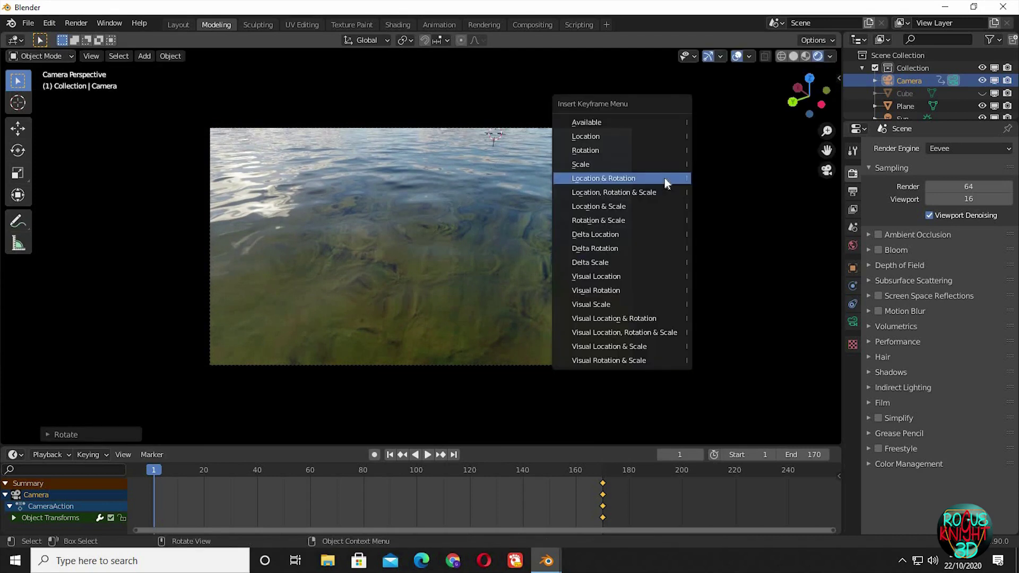
left_click(664, 179)
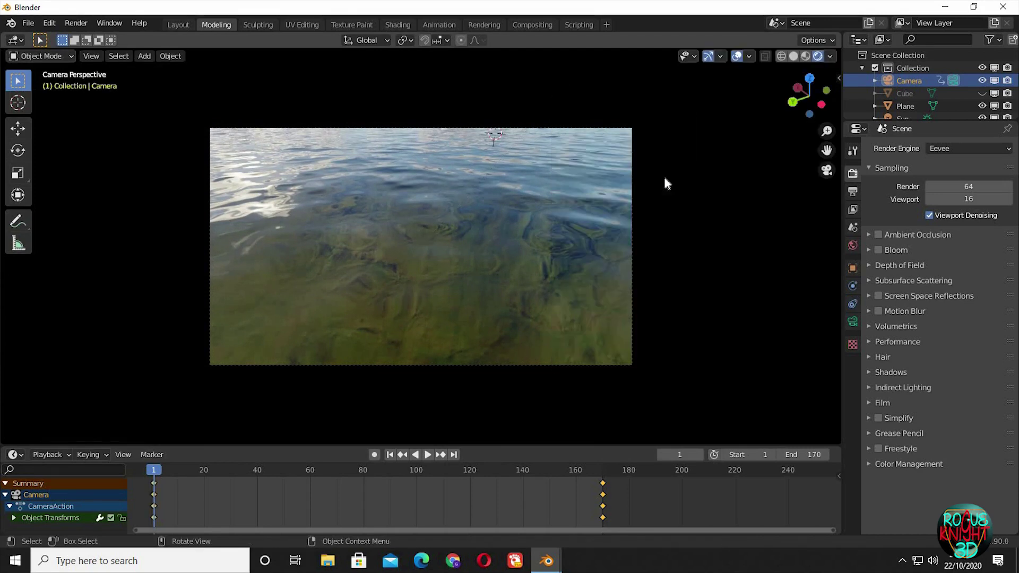
Play back the camera animation, check its first and last frames, and return to frame 1
left_click(428, 454)
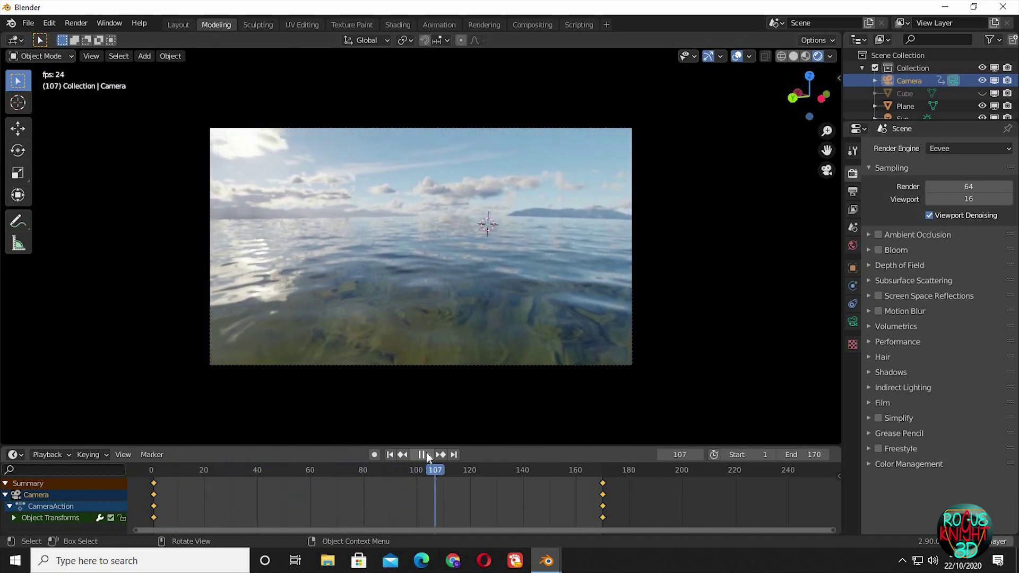
left_click(426, 453)
left_click(390, 455)
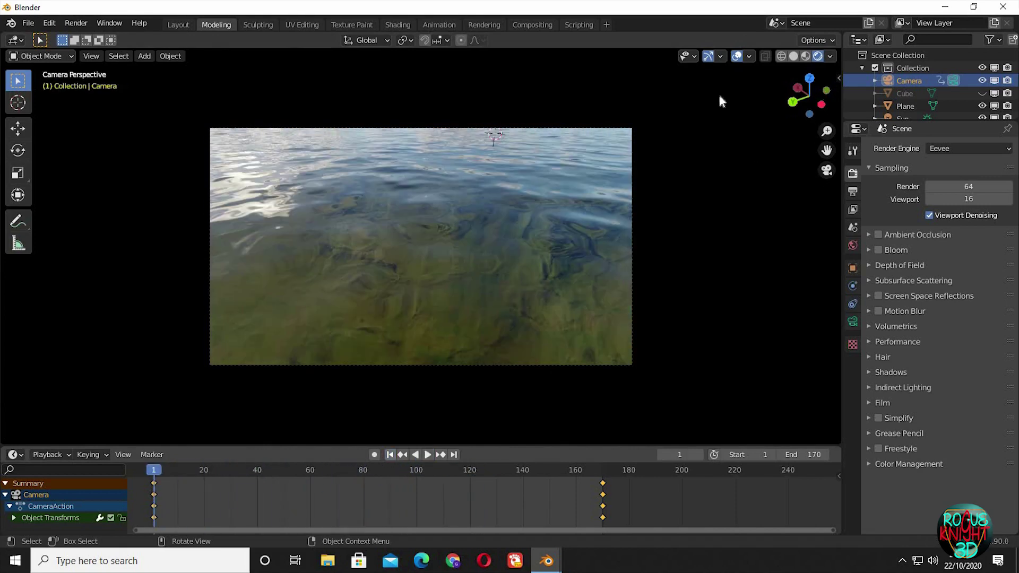
left_click(454, 454)
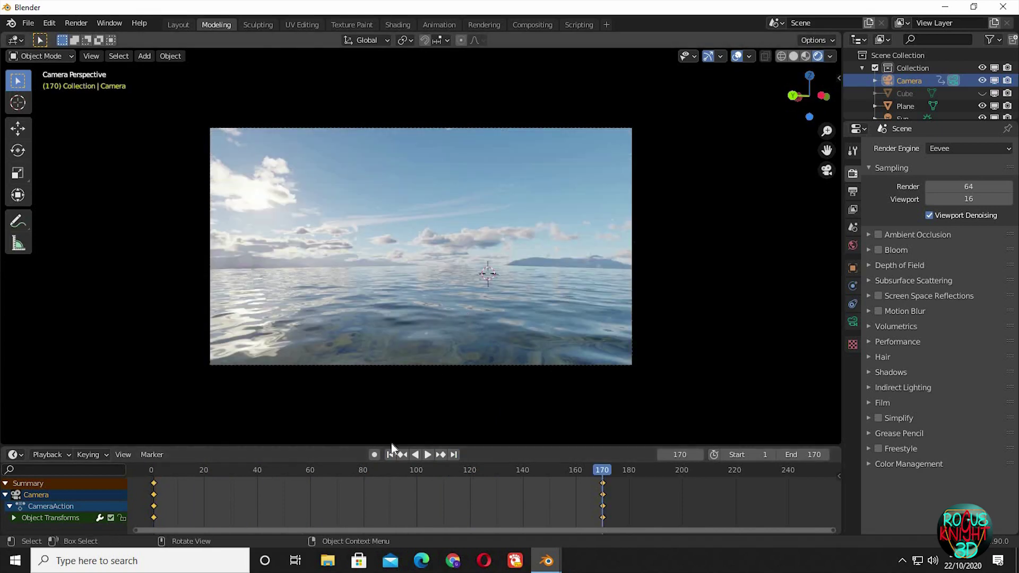
left_click(427, 455)
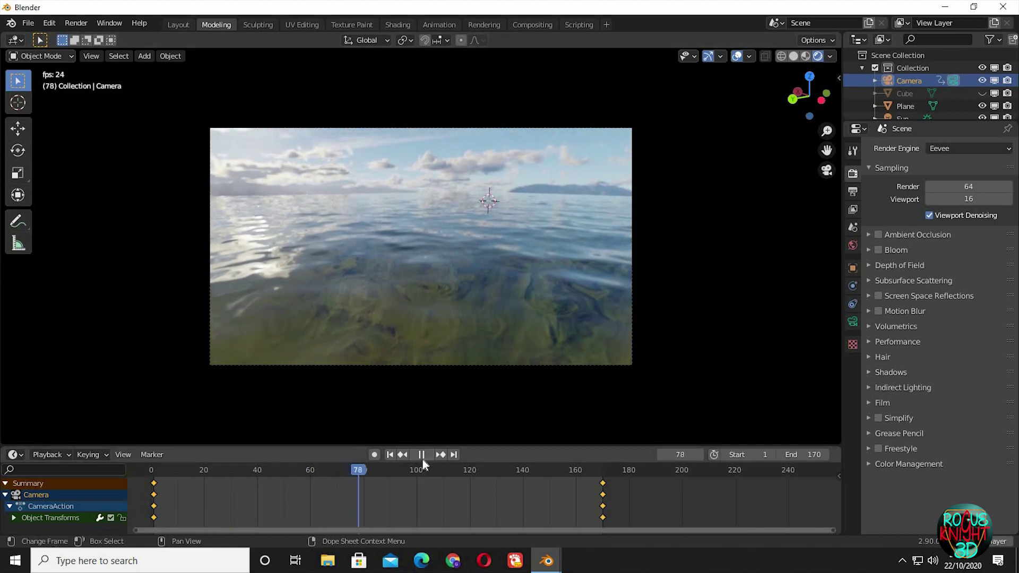
left_click(422, 456)
left_click(390, 456)
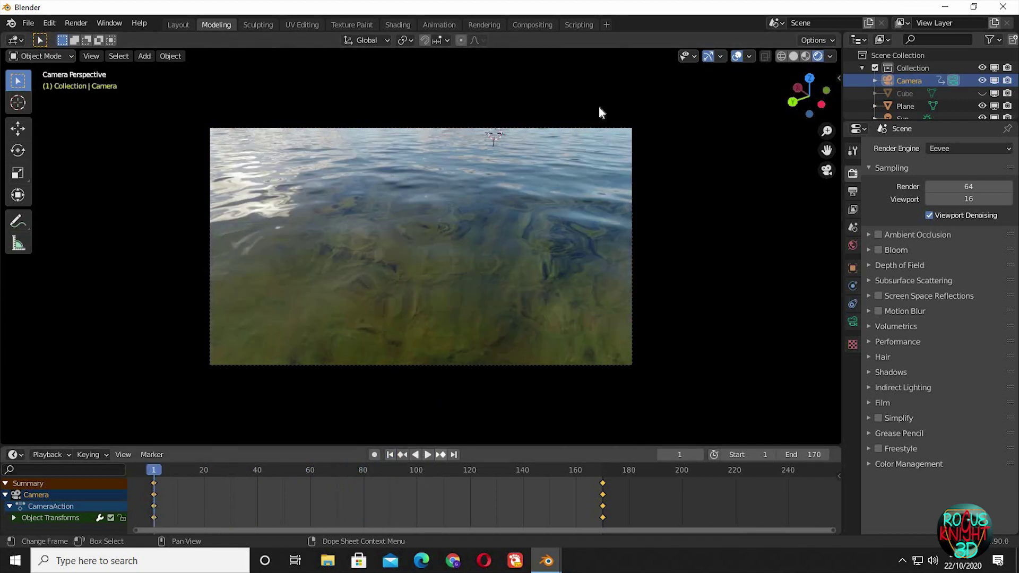
Select the water plane and switch to the Shading workspace to work on its material nodes
left_click(455, 74)
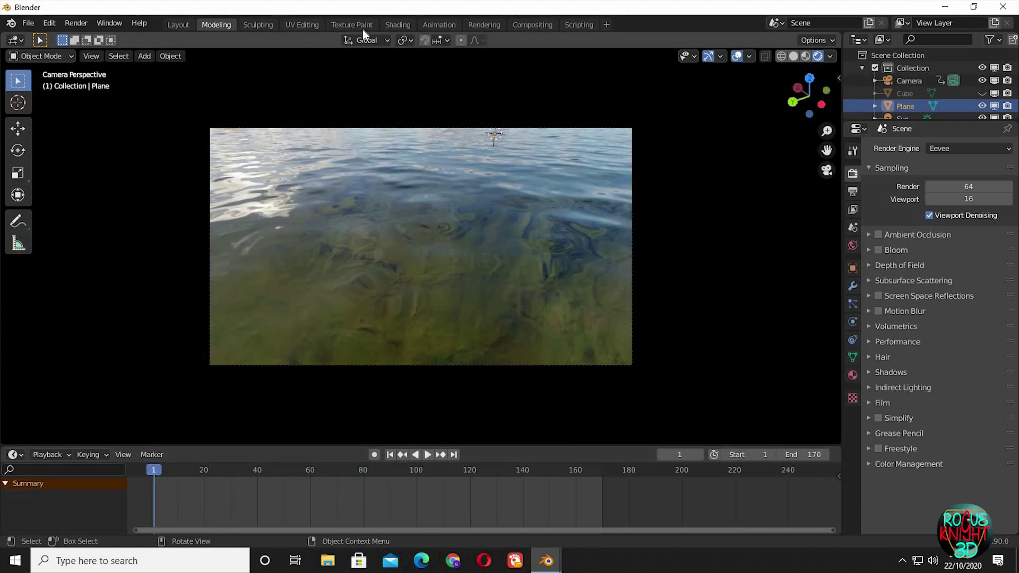
left_click(400, 24)
middle_click_drag(441, 373, 602, 318)
key("KP_0")
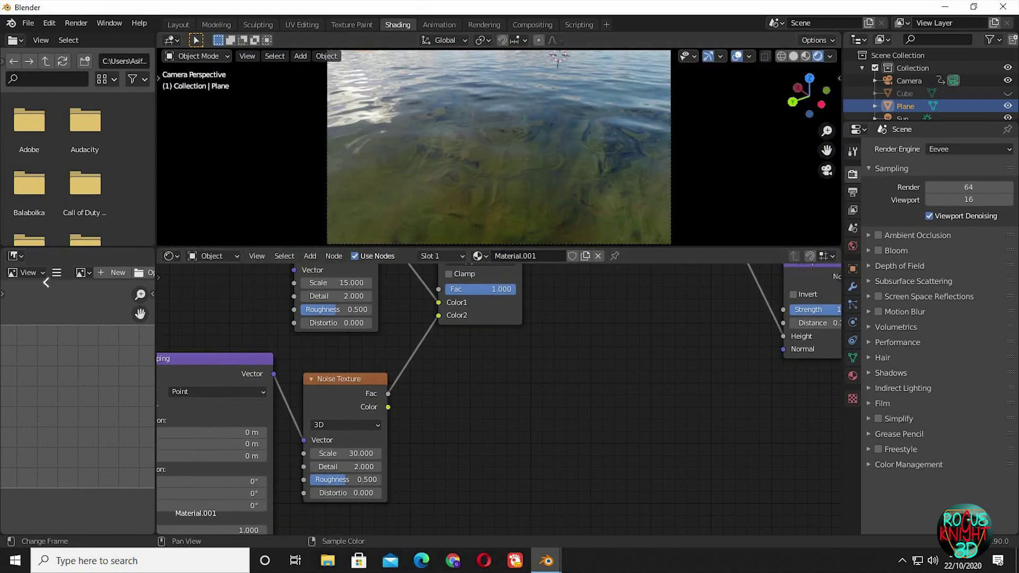
Split off a Timeline area below the node editor and merge the image editor area into the node editor
left_click_drag(47, 283, 4, 459)
left_click_drag(3, 533, 4, 461)
left_click(52, 467)
left_click(16, 469)
left_click(163, 369)
Insert a rotation keyframe at frame 1 on the Mapping node that feeds the scale 30 Noise Texture
middle_click_drag(531, 323, 556, 321)
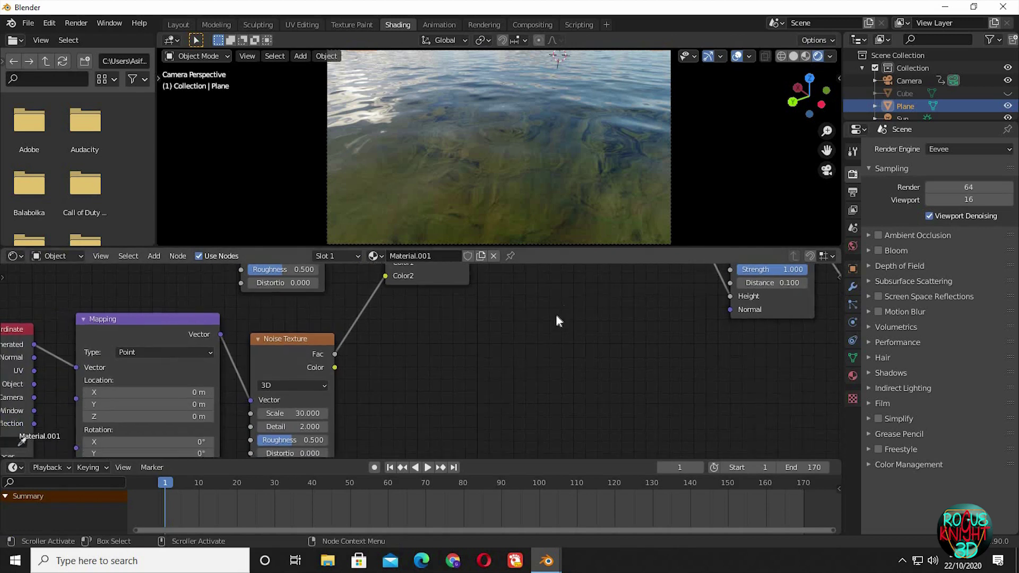
middle_click_drag(442, 273, 443, 265)
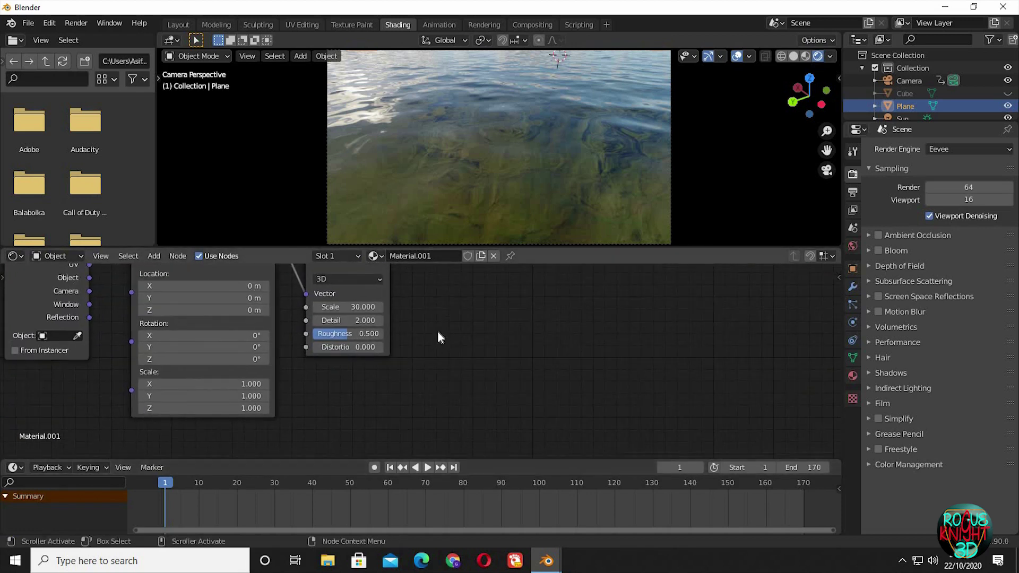
middle_click_drag(440, 333, 460, 360)
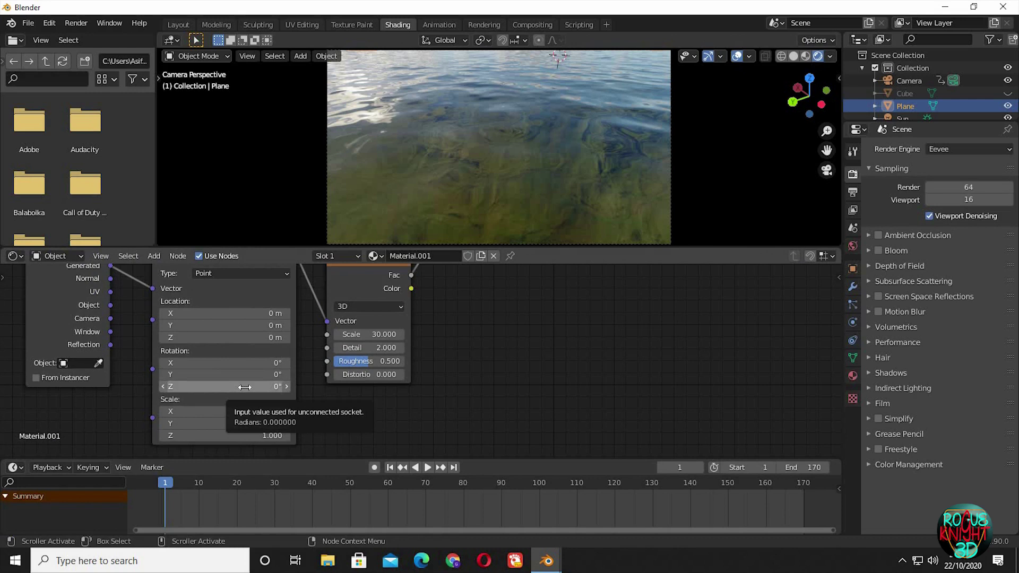
key("i")
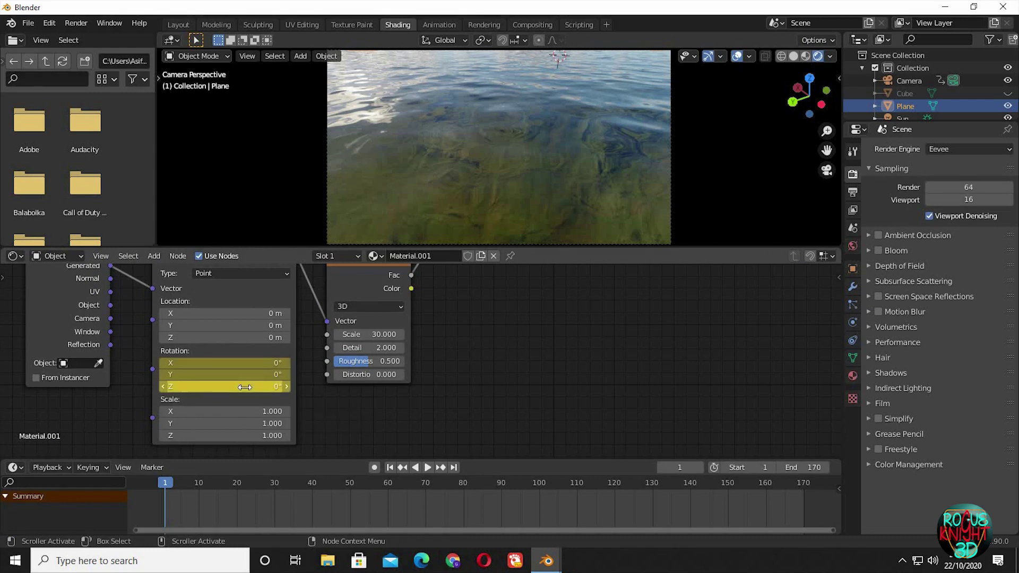
At frame 170, set the Mapping node's Z rotation to -170° and keyframe it
left_click(453, 467)
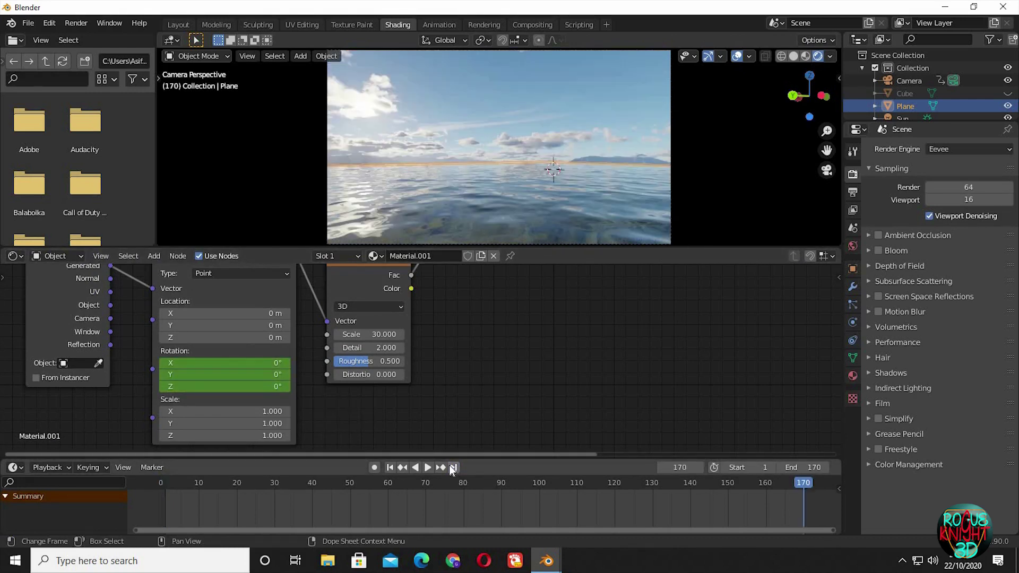
left_click(258, 386)
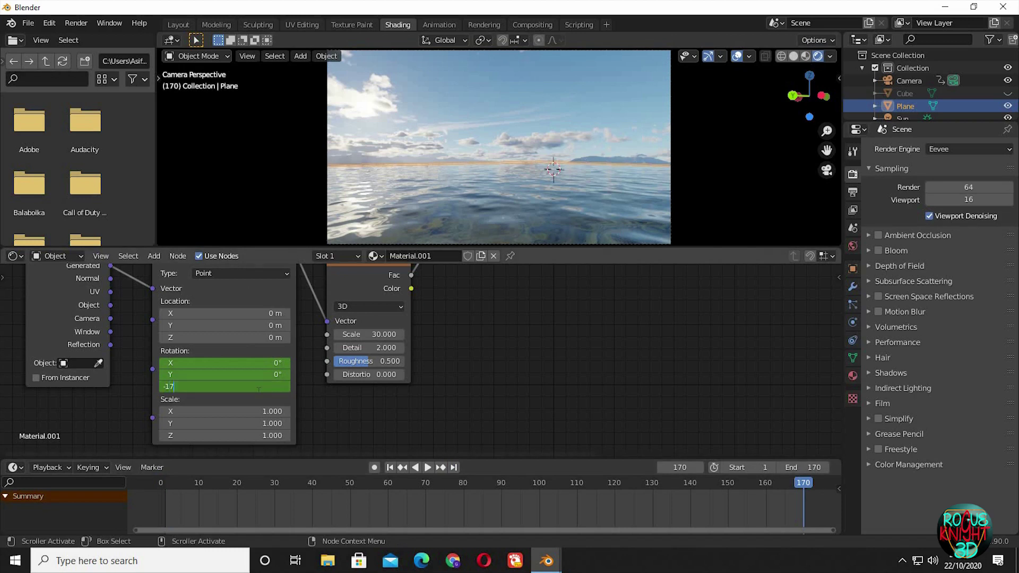
type("-170")
key("Return")
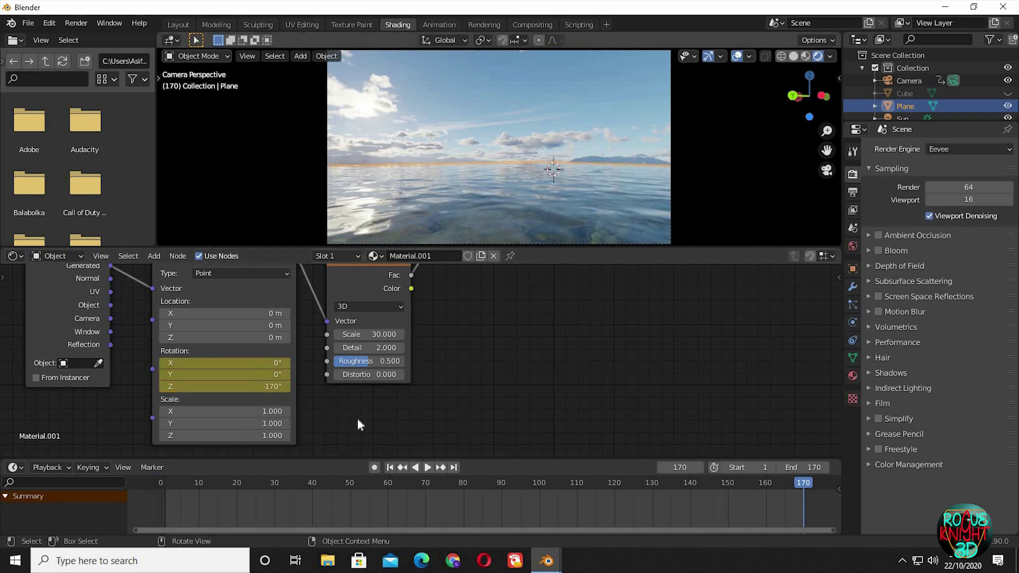
Set the animation's start frame to 45 and play back the water movement before and after the change
left_click(426, 467)
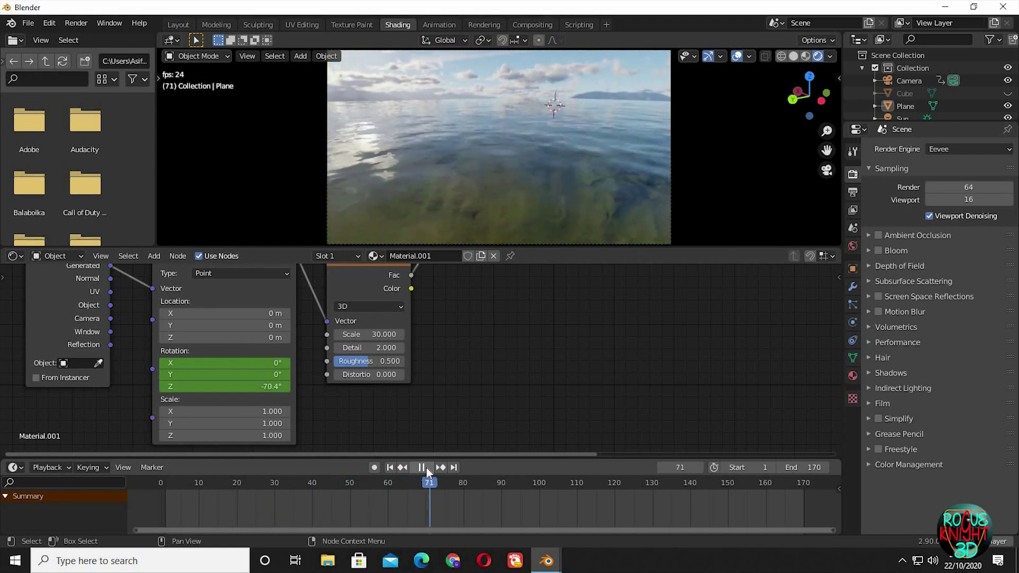
left_click(426, 467)
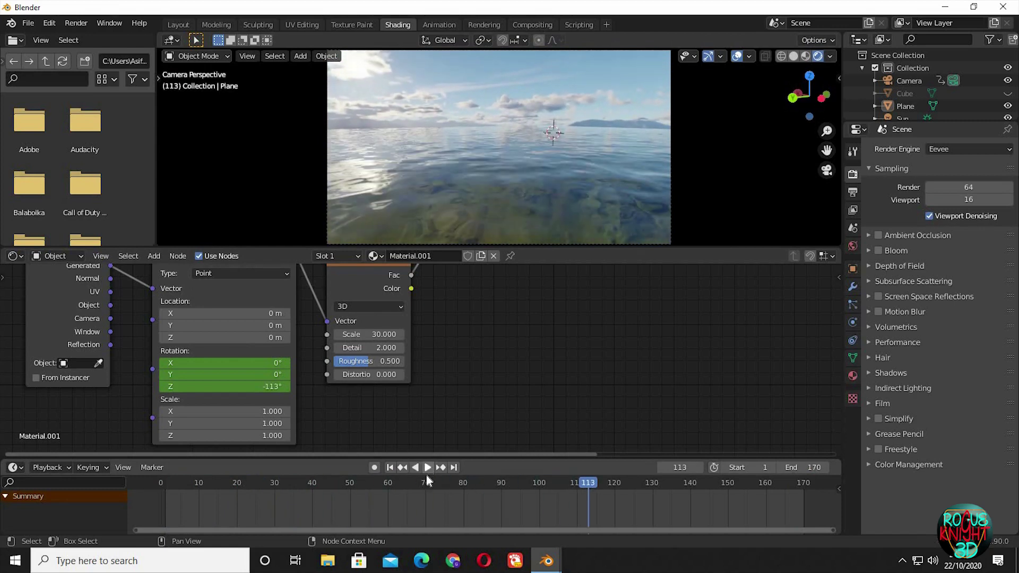
left_click(743, 467)
key("Return")
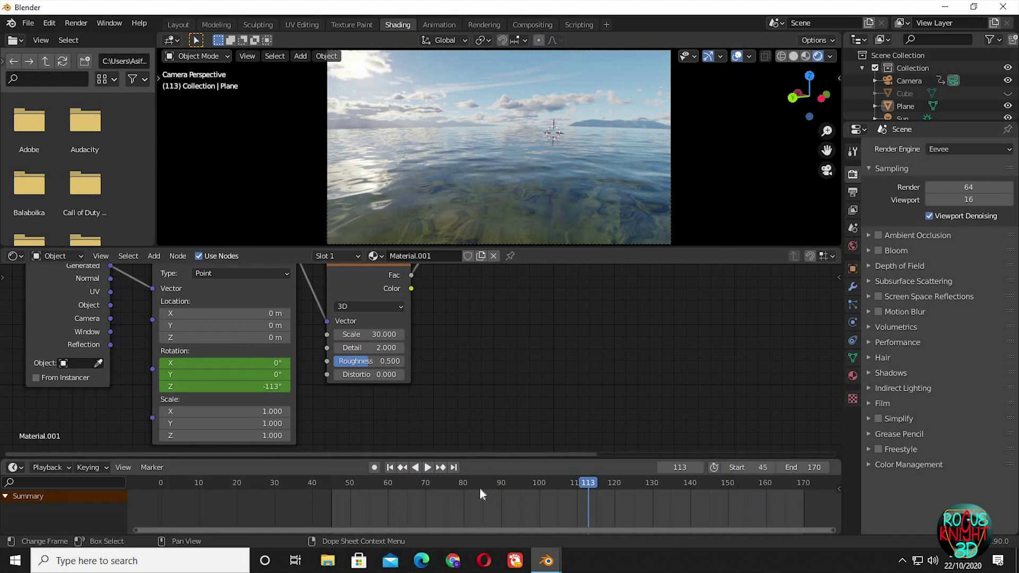
left_click(390, 467)
left_click(427, 467)
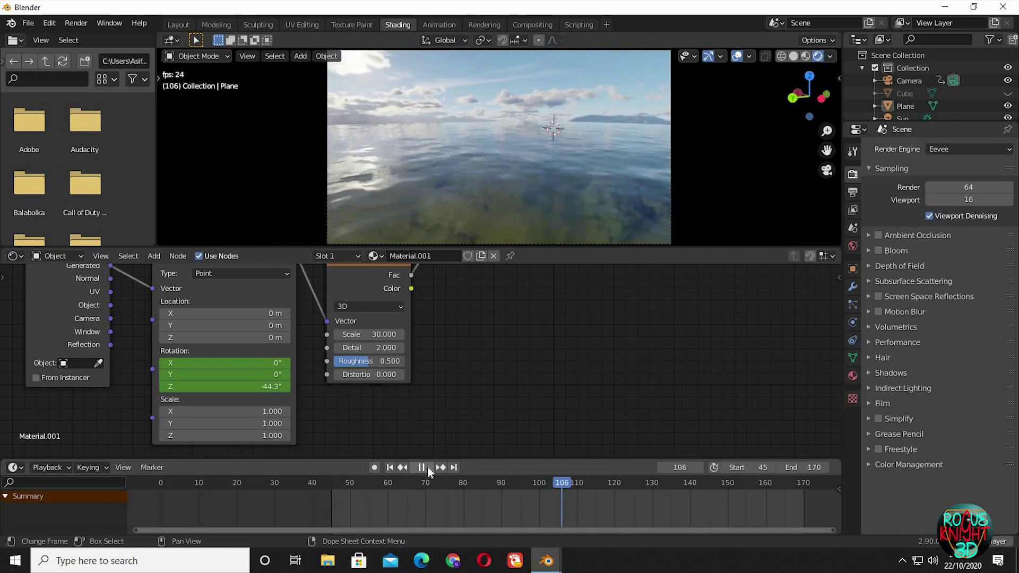
left_click(427, 468)
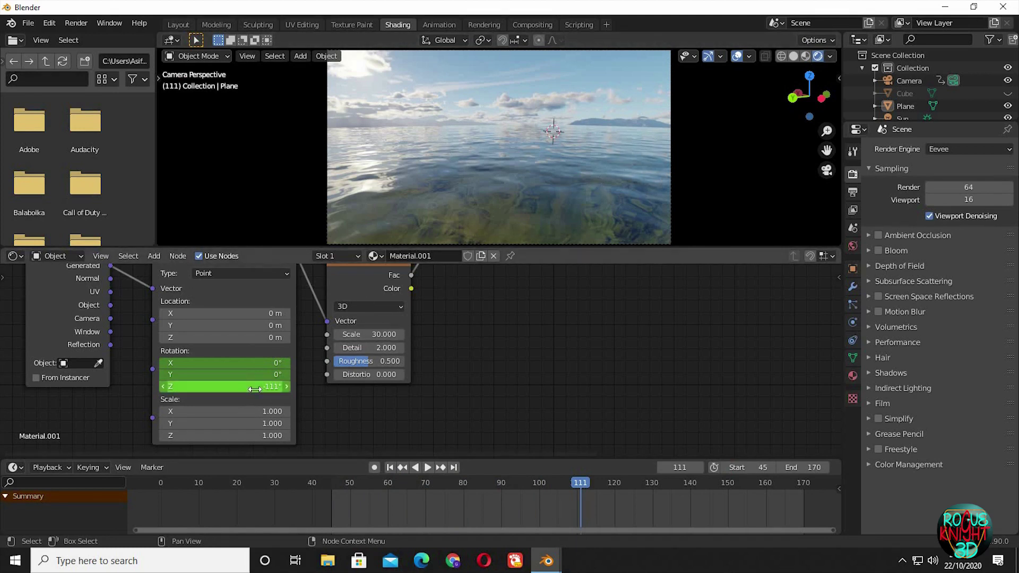
Try a Mapping node Z rotation of 100° keyframed at frame 170 and play back the water movement
mouse_move(254, 387)
left_mouse_down()
mouse_move(207, 386)
mouse_move(239, 386)
left_mouse_up()
key("ctrl+z")
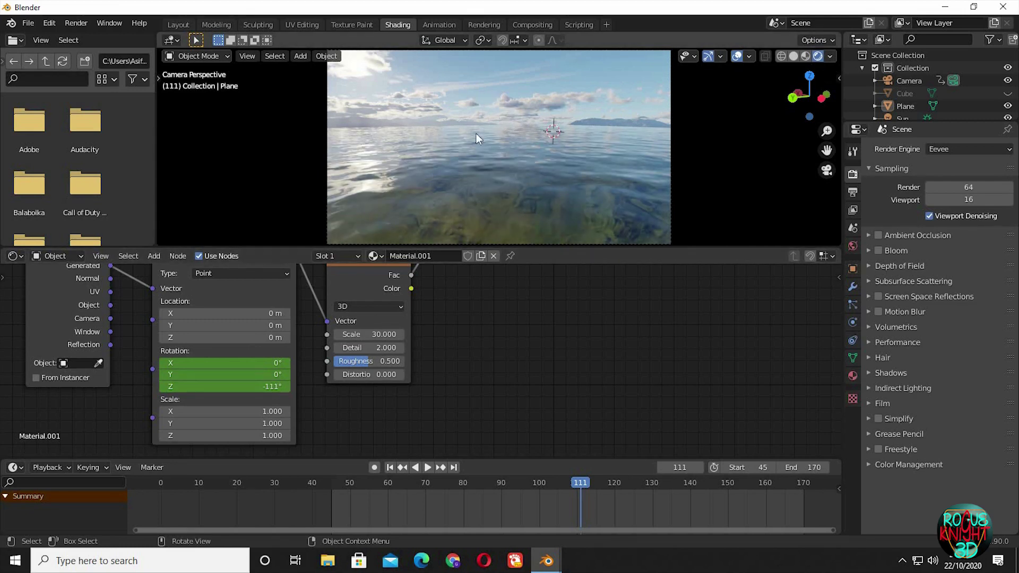
left_click(453, 467)
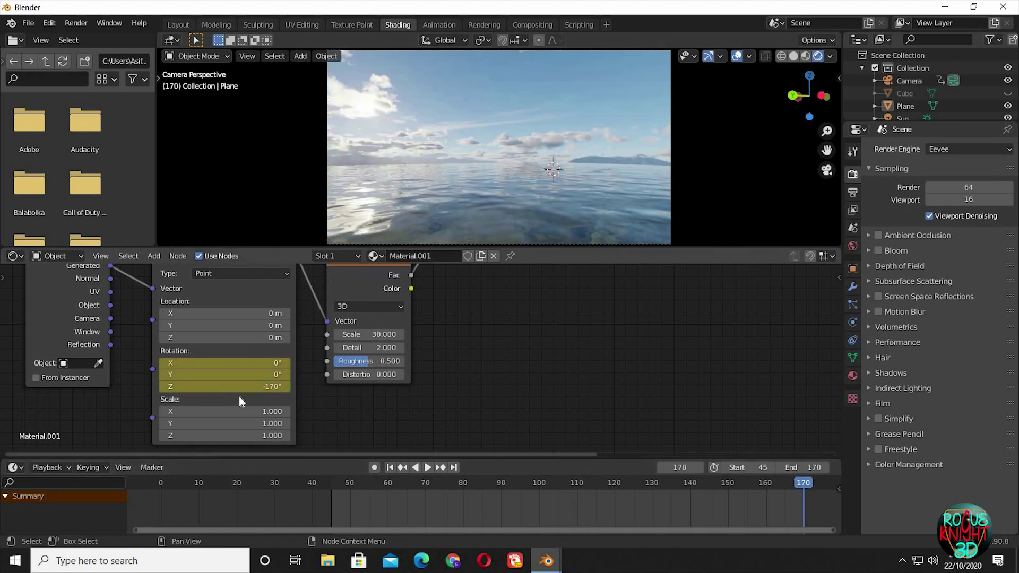
double_click(252, 386)
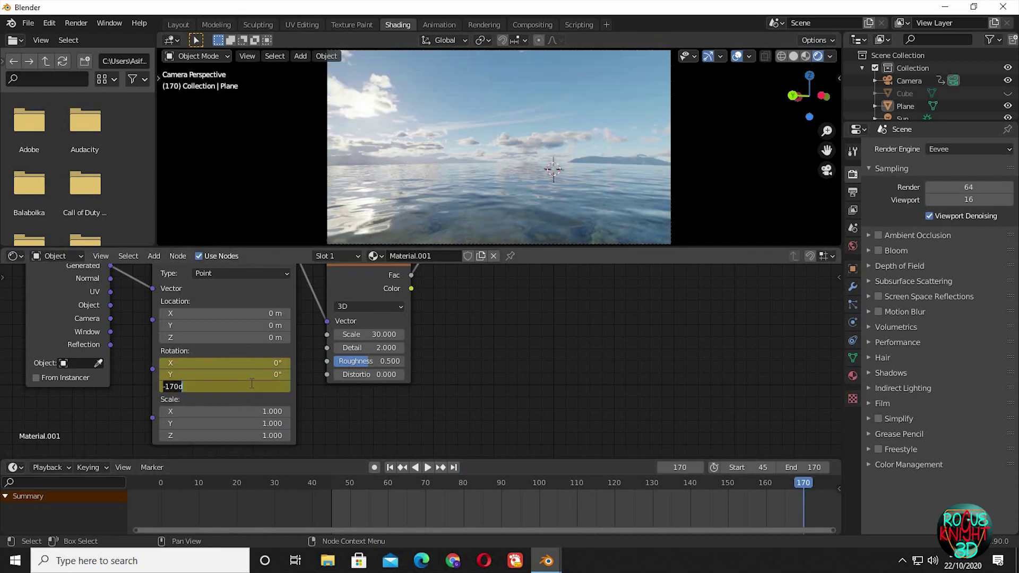
type("100")
key("Return")
key("i")
left_click(391, 468)
left_click(428, 467)
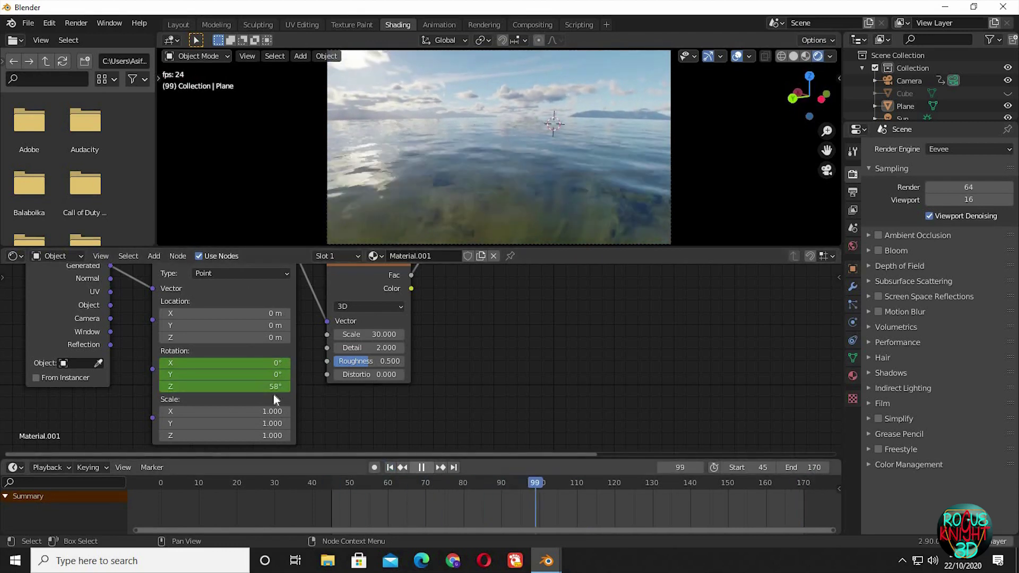
left_click(427, 469)
Try a Mapping node Z rotation of -100° at frame 170 and play back the water movement
left_click(454, 467)
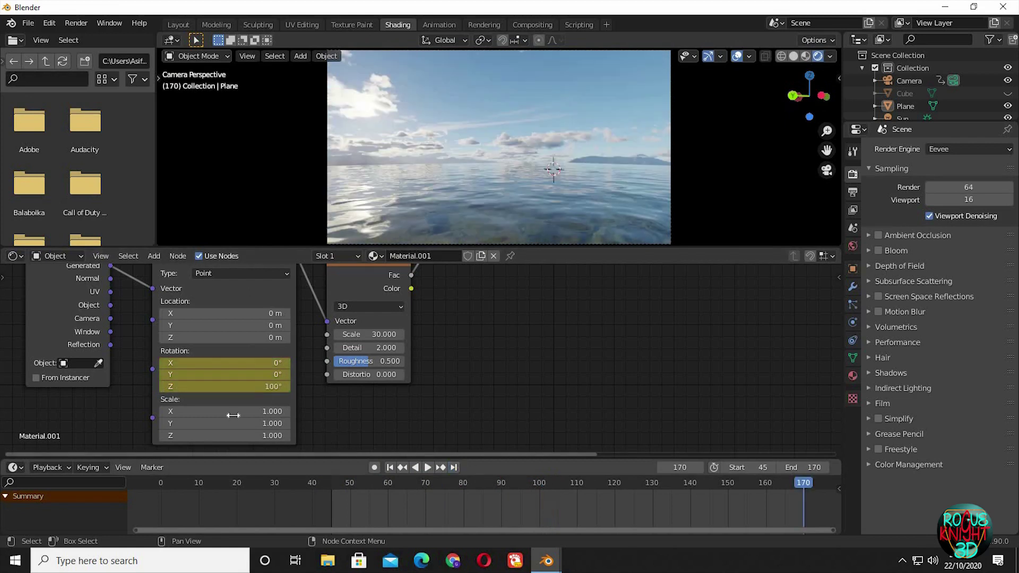
left_click(266, 386)
key("BackSpace")
type("-100")
key("Return")
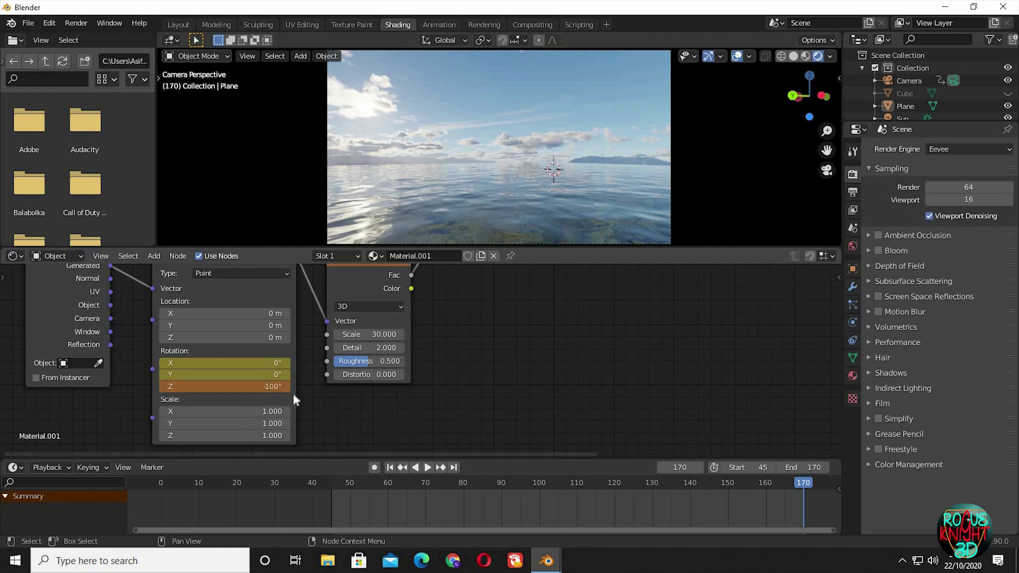
left_click(428, 467)
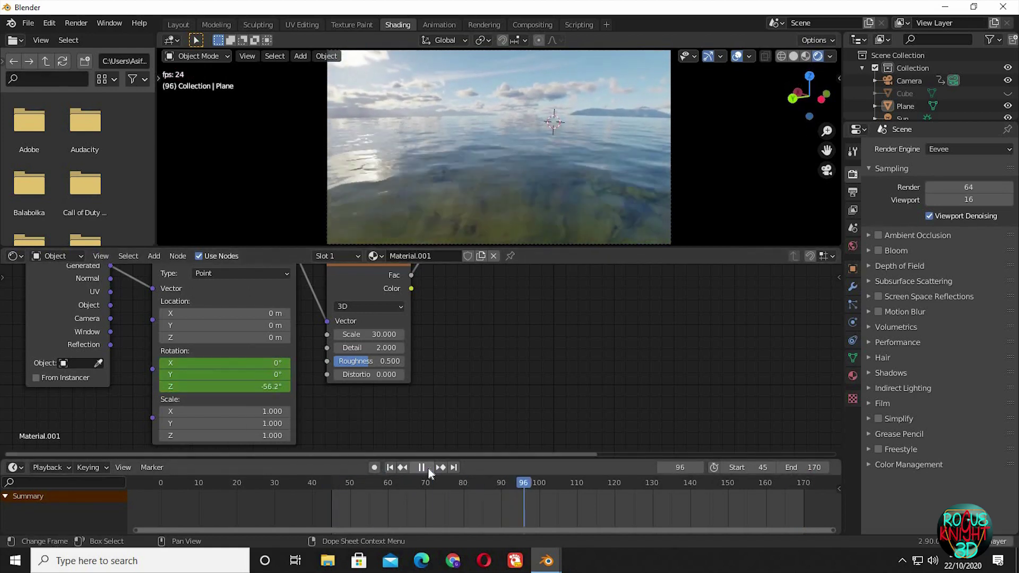
key("space")
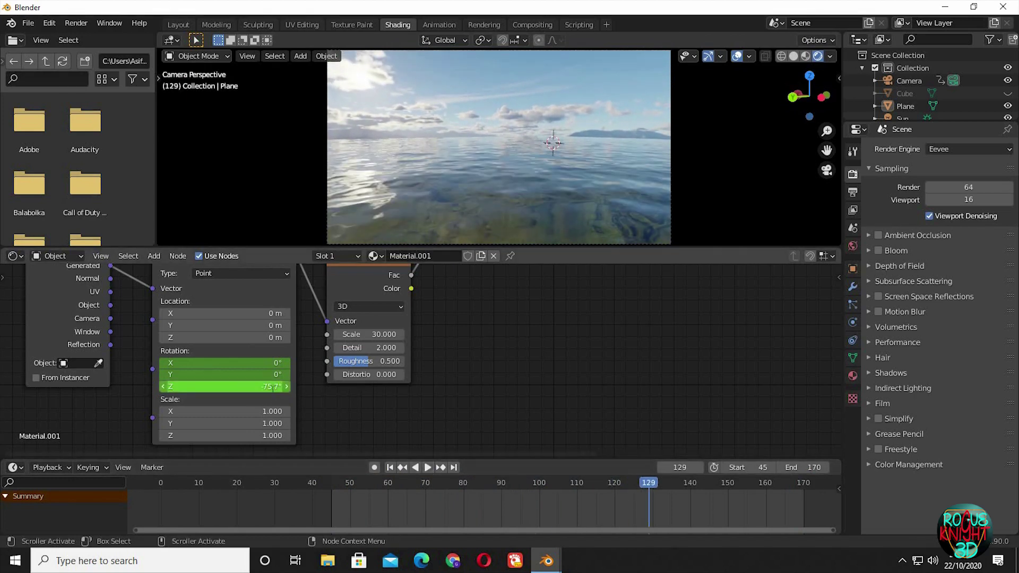
Set the Mapping node's Z rotation back to -170° at frame 170 and keyframe it
left_click(272, 387)
left_click(455, 470)
key("shift+Right")
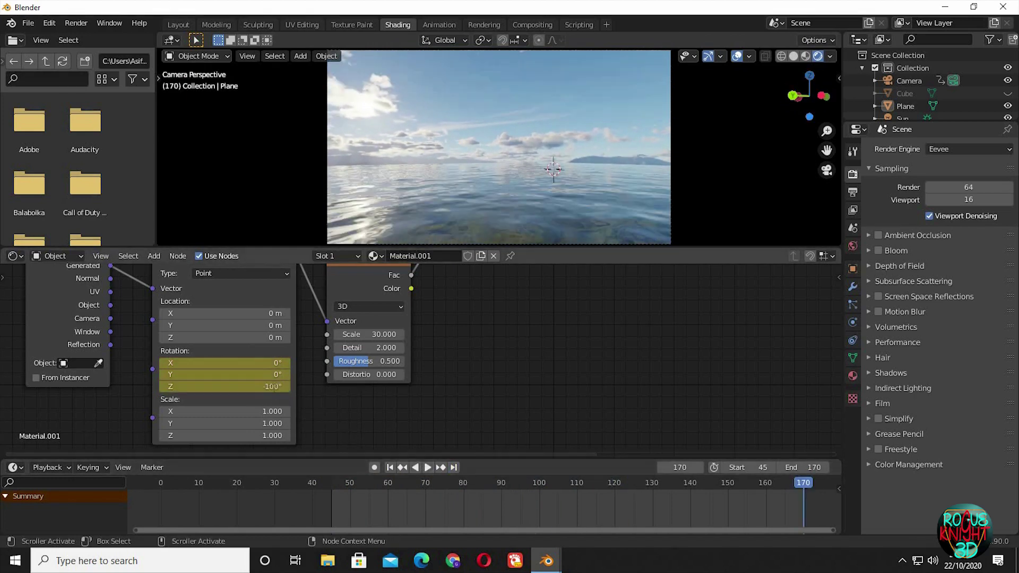
left_click(274, 388)
key("BackSpace")
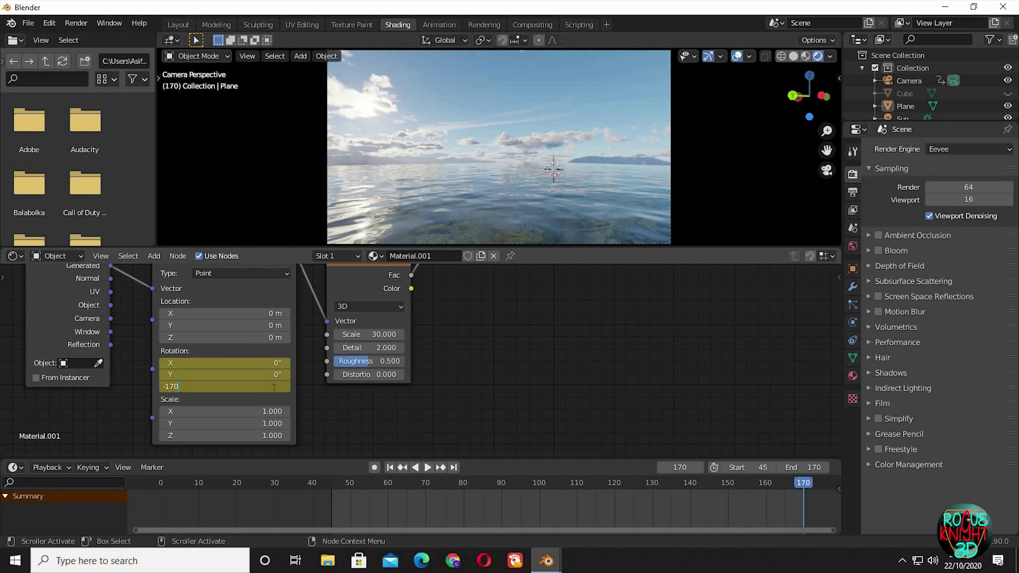
type("-170")
key("Return")
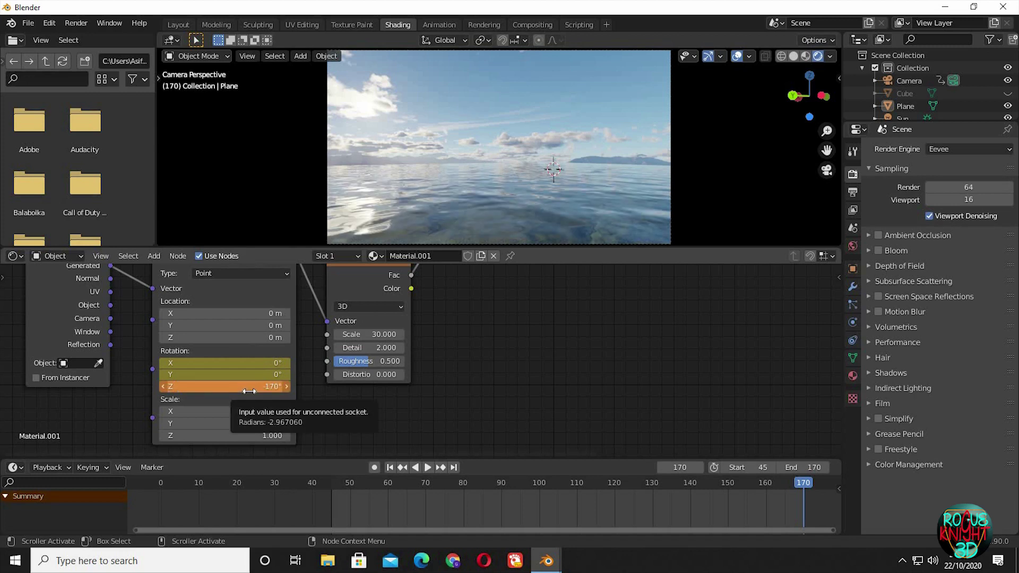
key("i")
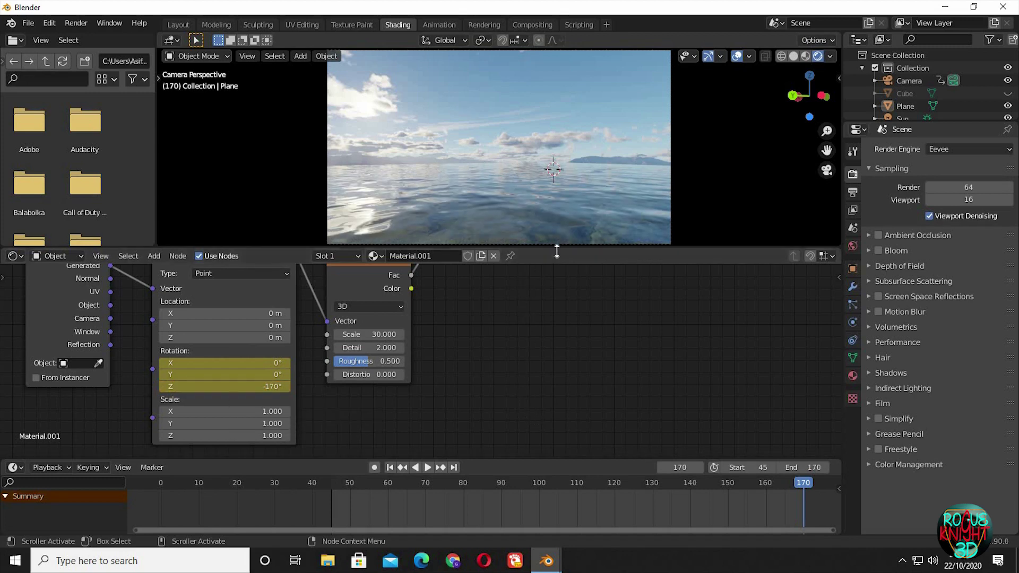
Enlarge the 3D view, play back the animation from its start, and move the playhead to frame 159
left_click_drag(557, 264, 557, 315)
left_click(390, 467)
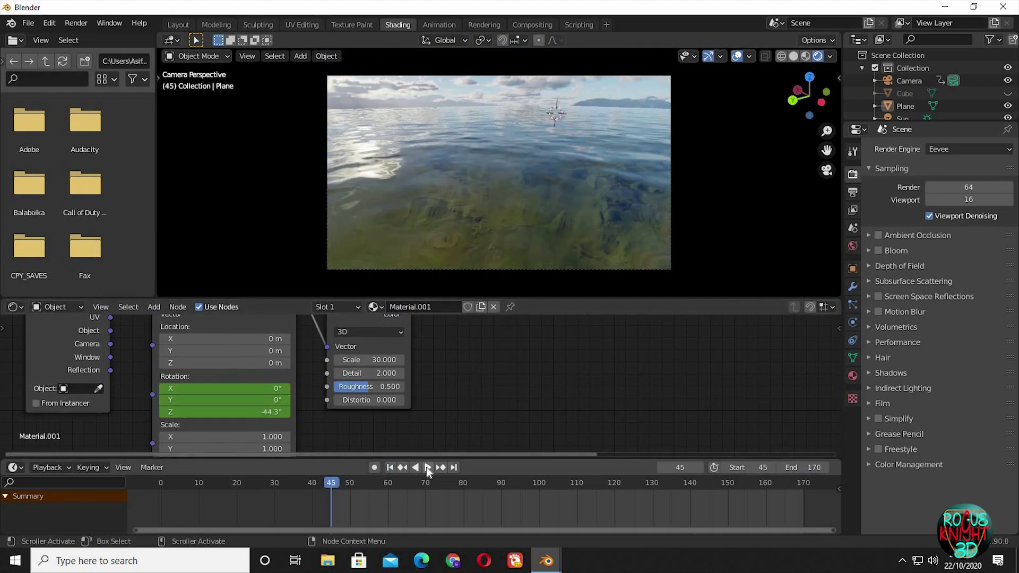
left_click(427, 467)
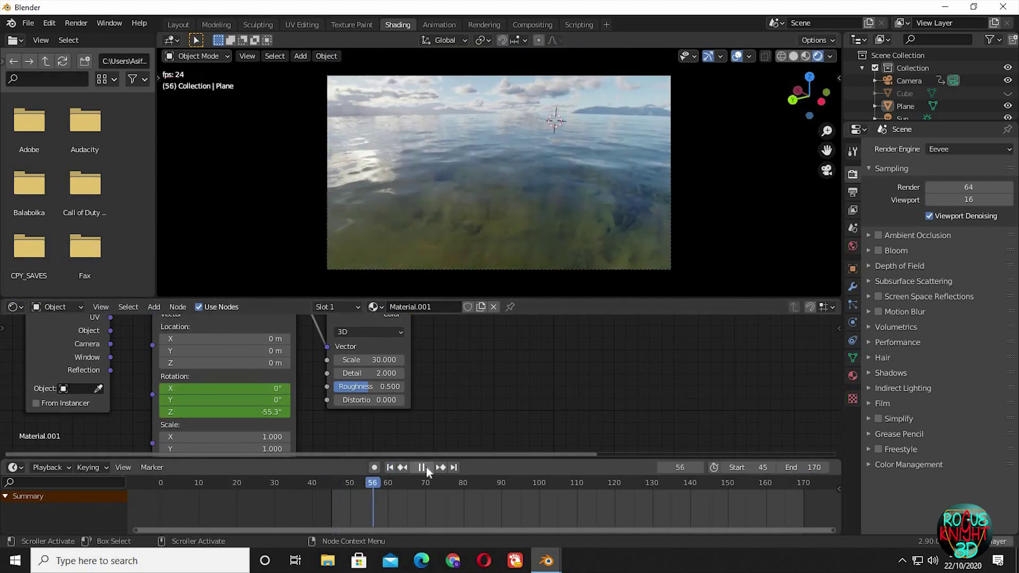
left_click(454, 467)
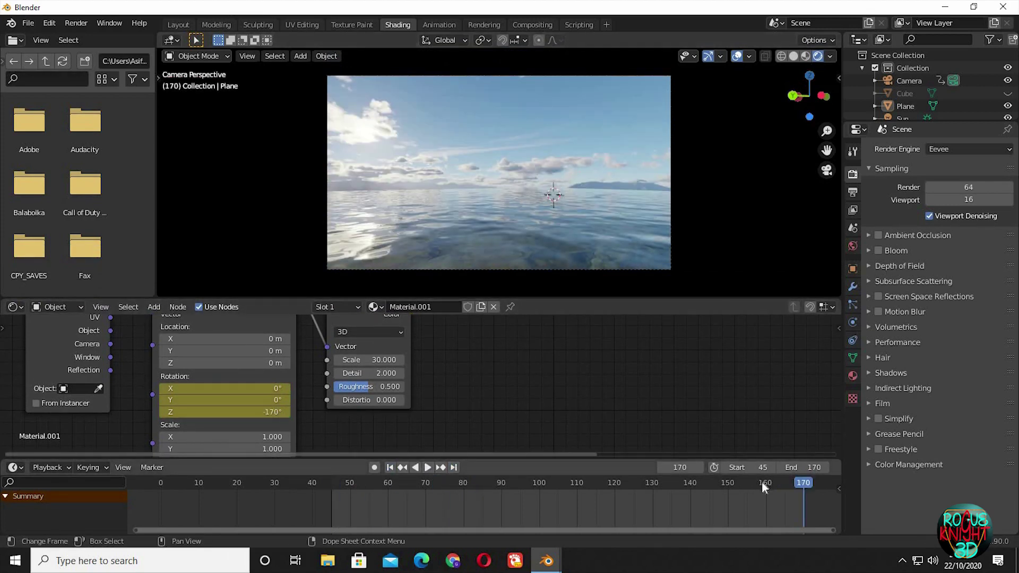
mouse_move(760, 482)
left_mouse_down()
mouse_move(728, 482)
mouse_move(763, 482)
left_mouse_up()
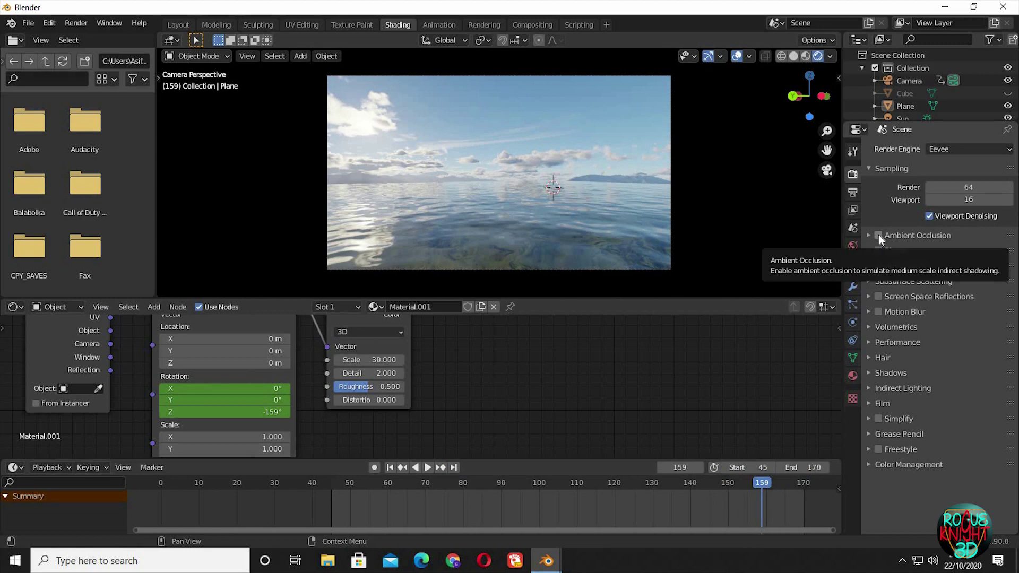
Enable Ambient Occlusion and Bloom for the Eevee render and set the bloom intensity to 0.005
left_click(878, 234)
left_click(879, 250)
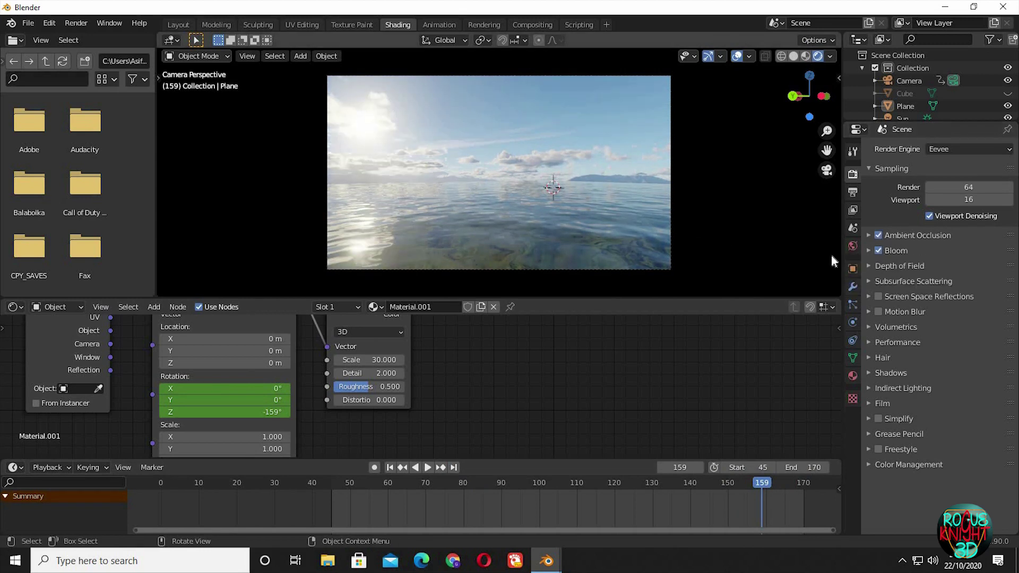
left_click(869, 250)
left_click(958, 325)
type("0.005")
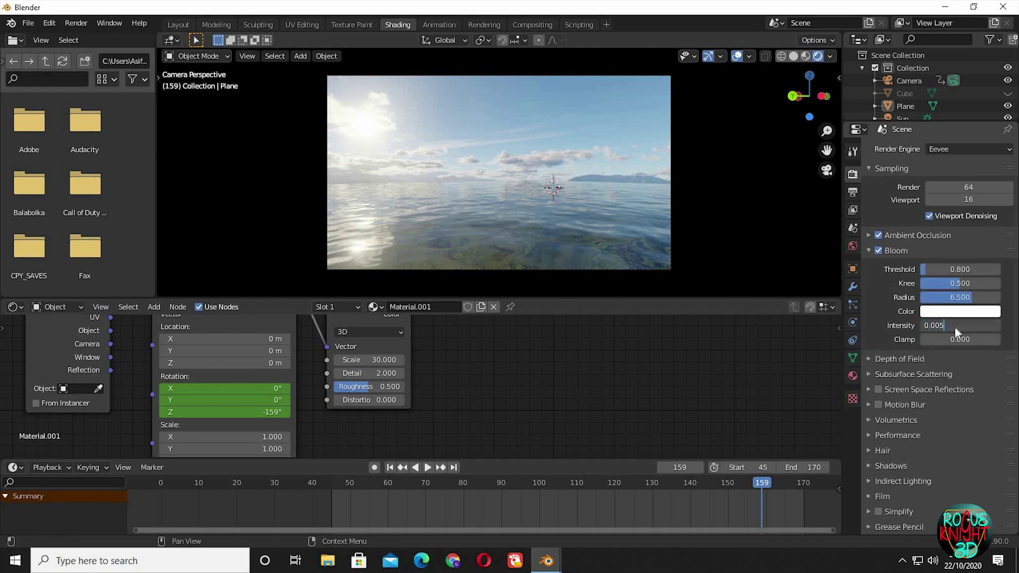
key("Return")
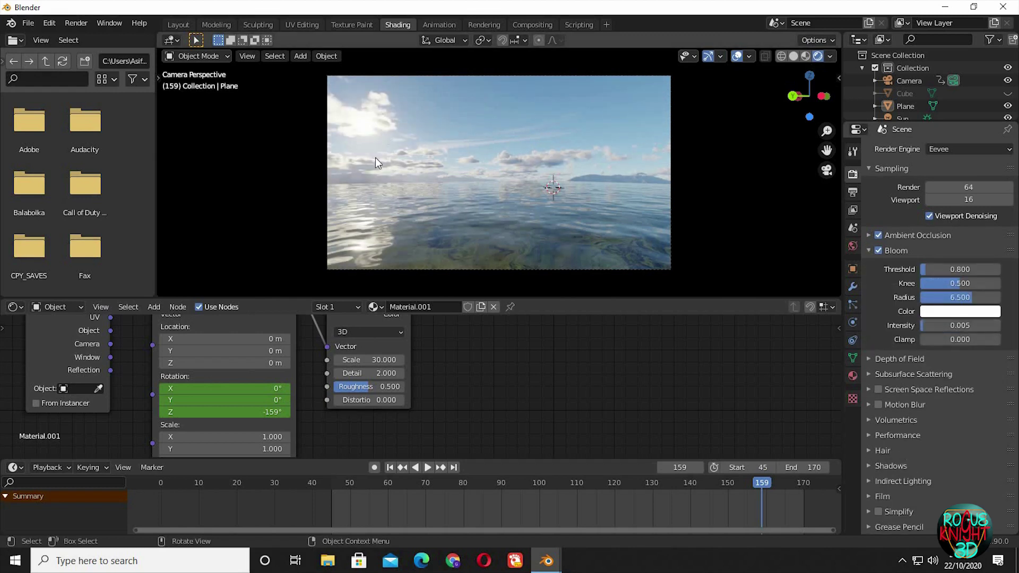
left_click(871, 249)
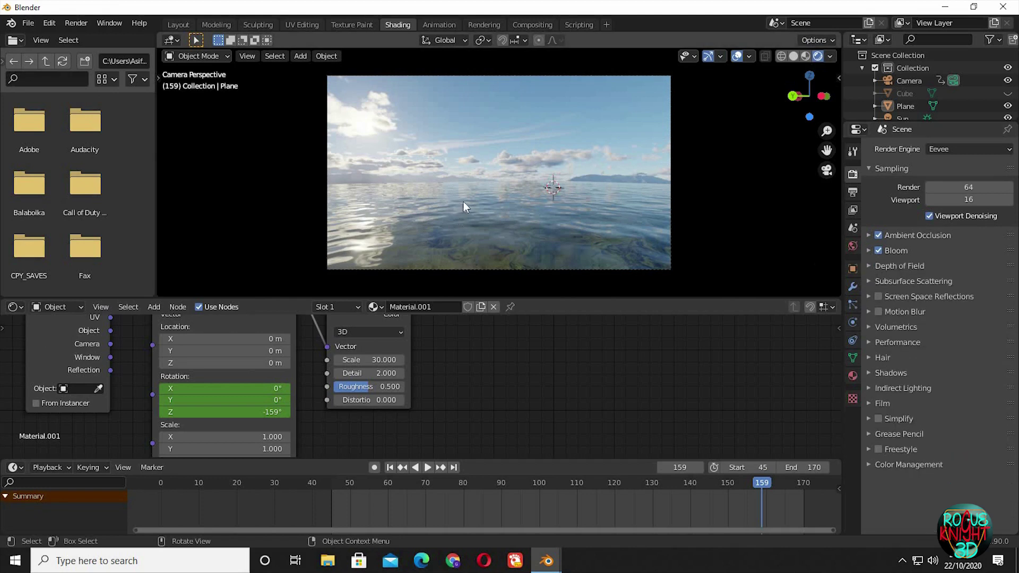
Add an empty to the scene and switch to the top orthographic view
key("shift+a")
mouse_move(462, 173)
left_click(513, 176)
key("KP_7")
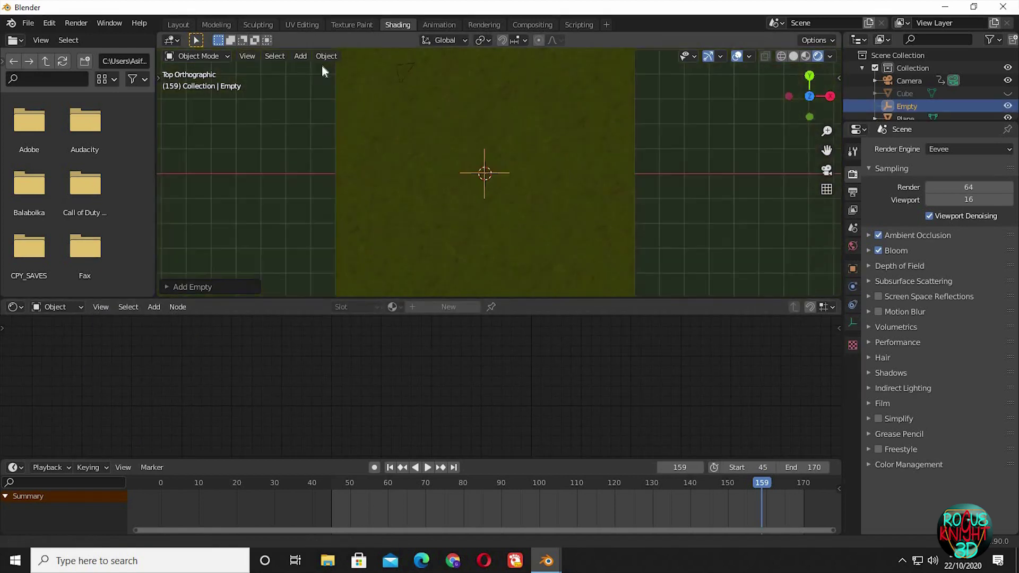
In the Layout workspace, move the empty in rendered top view from the origin toward the area in front of the camera
left_click(178, 25)
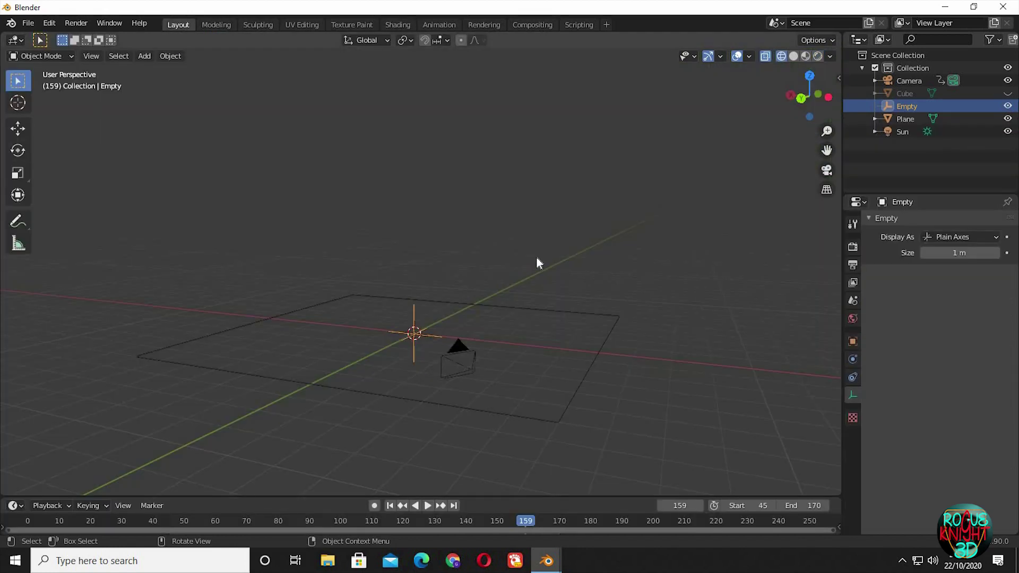
key("KP_7")
key("shift+z")
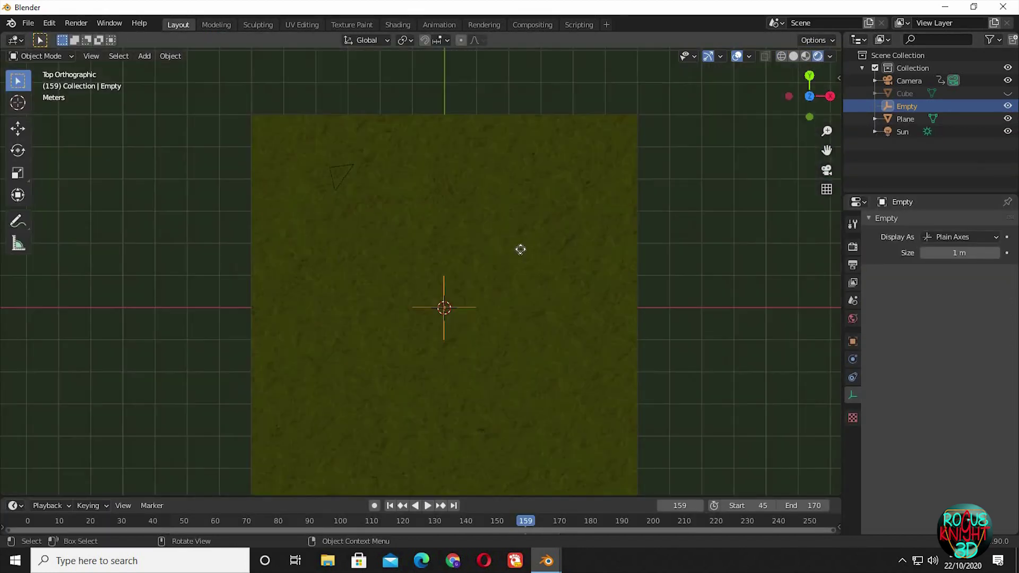
key("g")
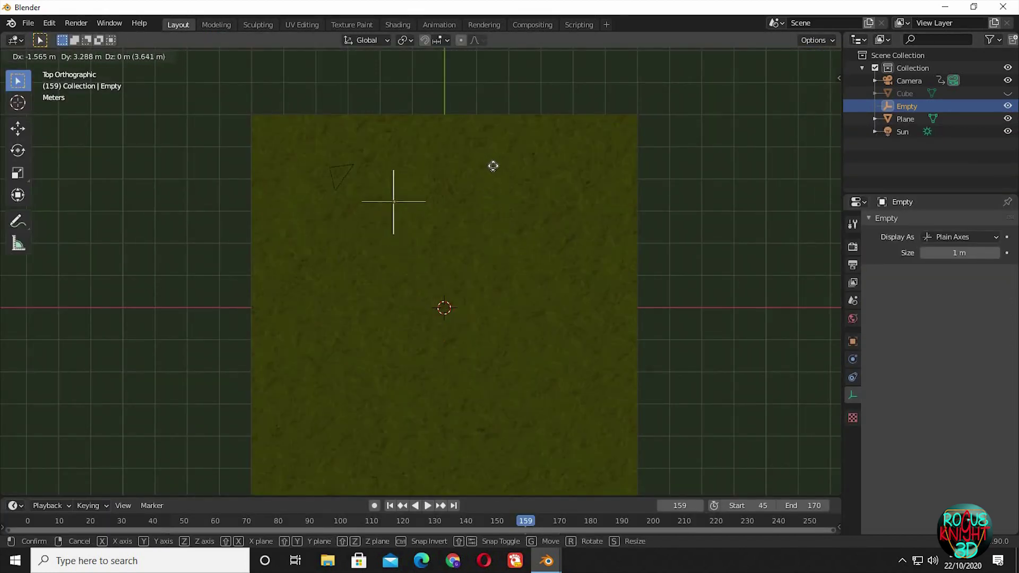
left_click(496, 167)
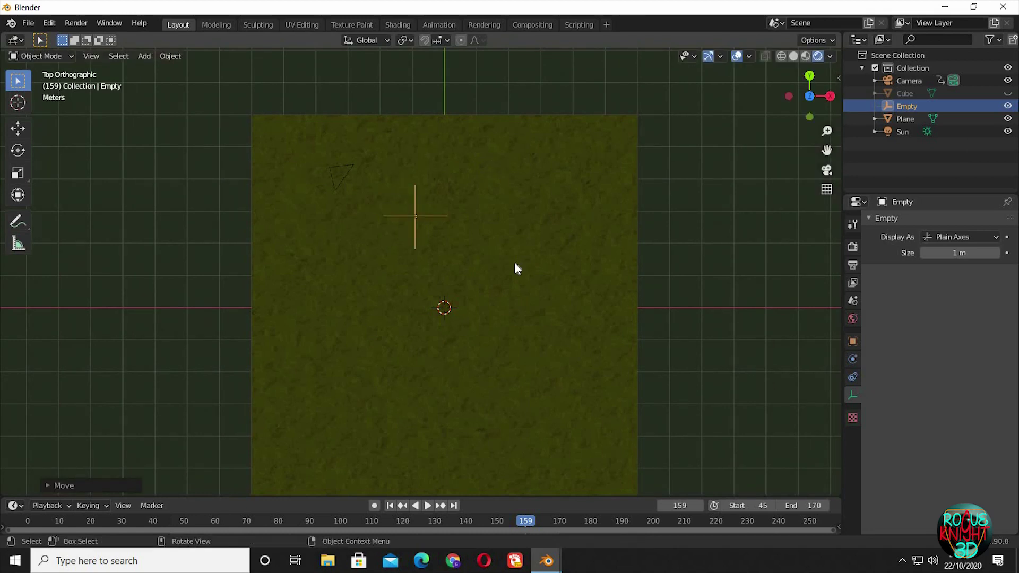
Look through the camera and shift the empty slightly so it stands near the middle of the frame
key("KP_0")
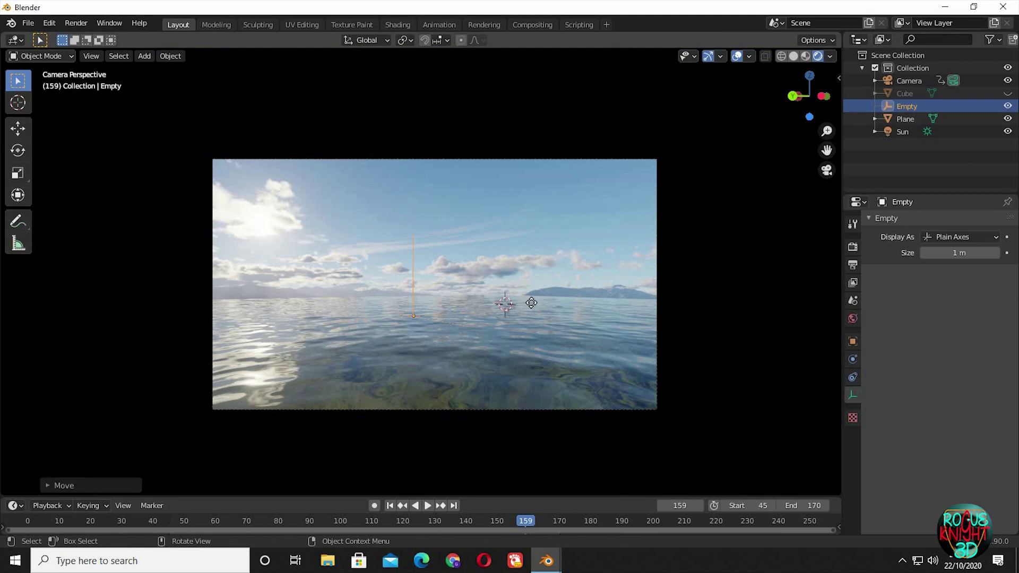
key("g")
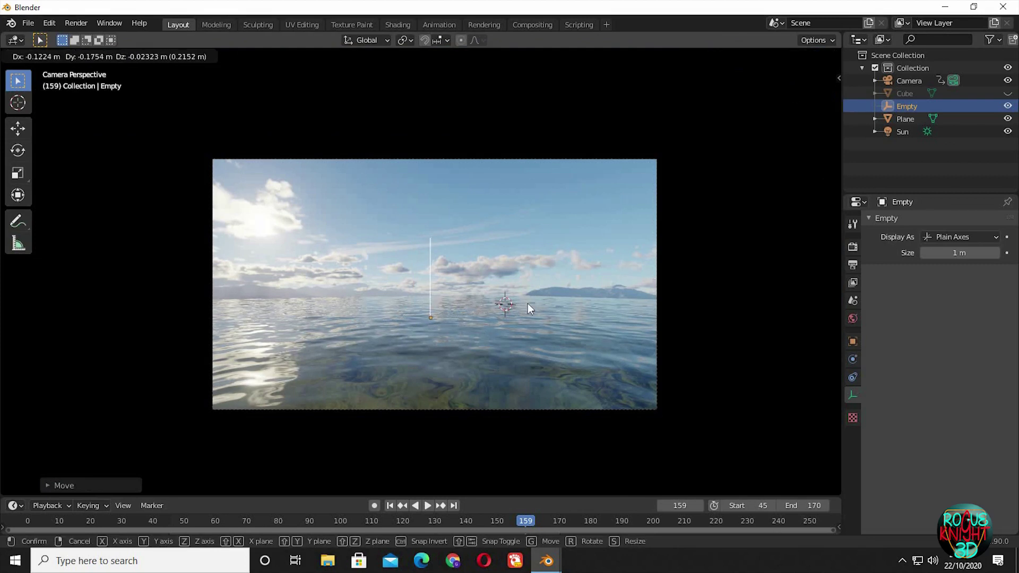
left_click(528, 304)
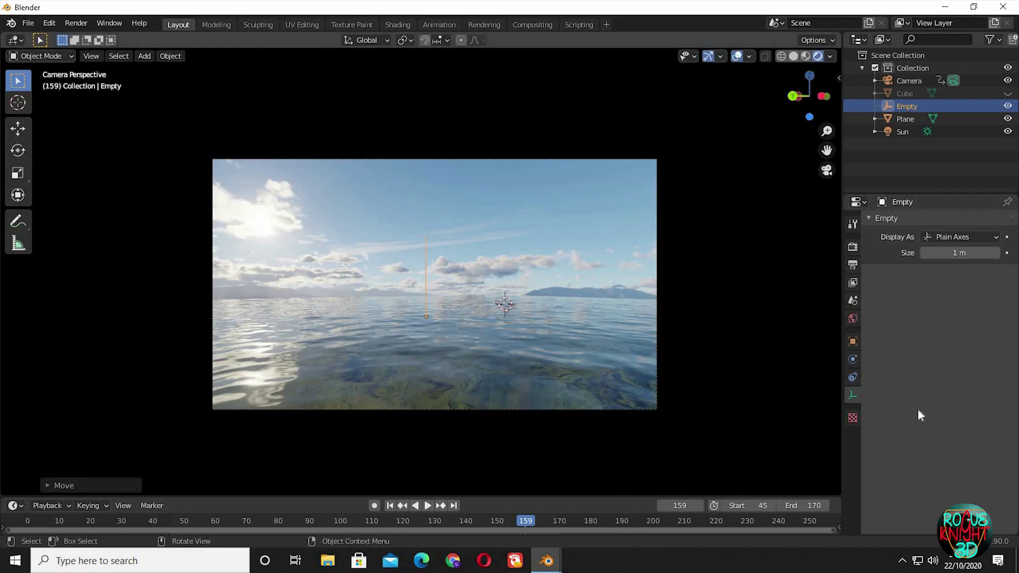
Enable the camera's depth of field and set the empty as its focus object
left_click(655, 170)
left_click(877, 380)
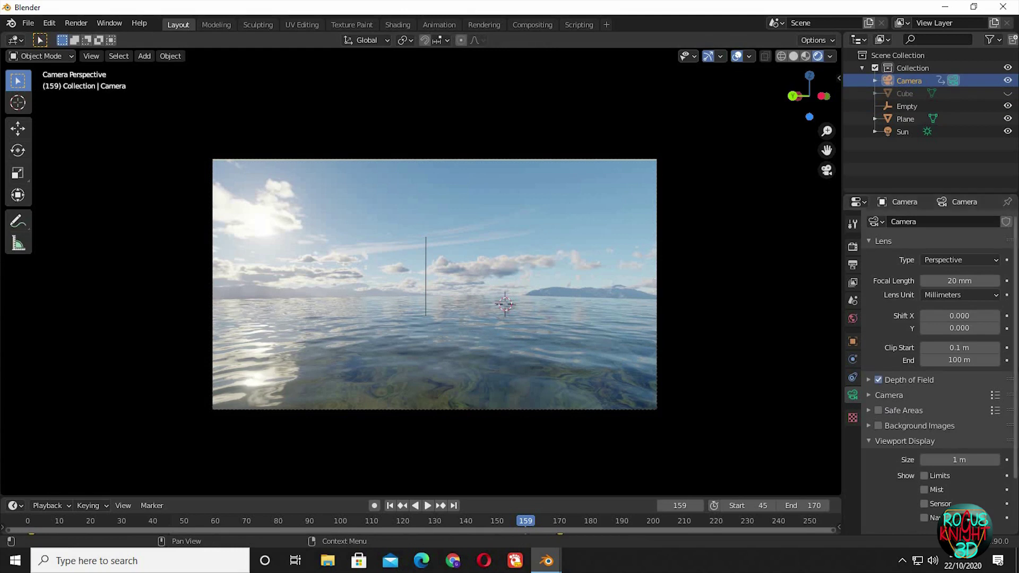
scroll(885, 331, "down", 3)
left_click(883, 321)
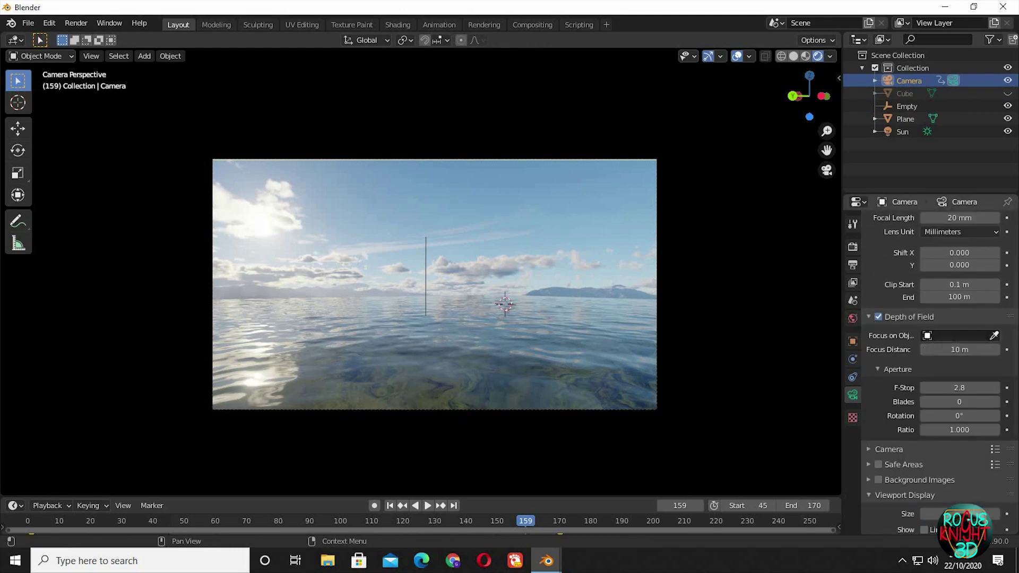
left_click(955, 336)
left_click(900, 379)
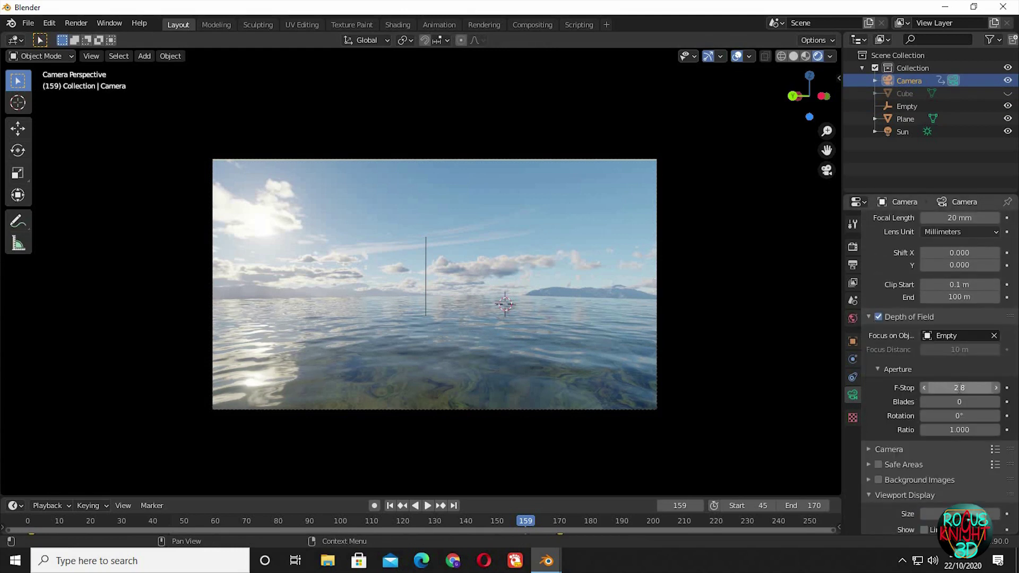
Set the camera aperture to F-Stop 5.2, 10 blades and 45° rotation
left_click(955, 388)
type("5")
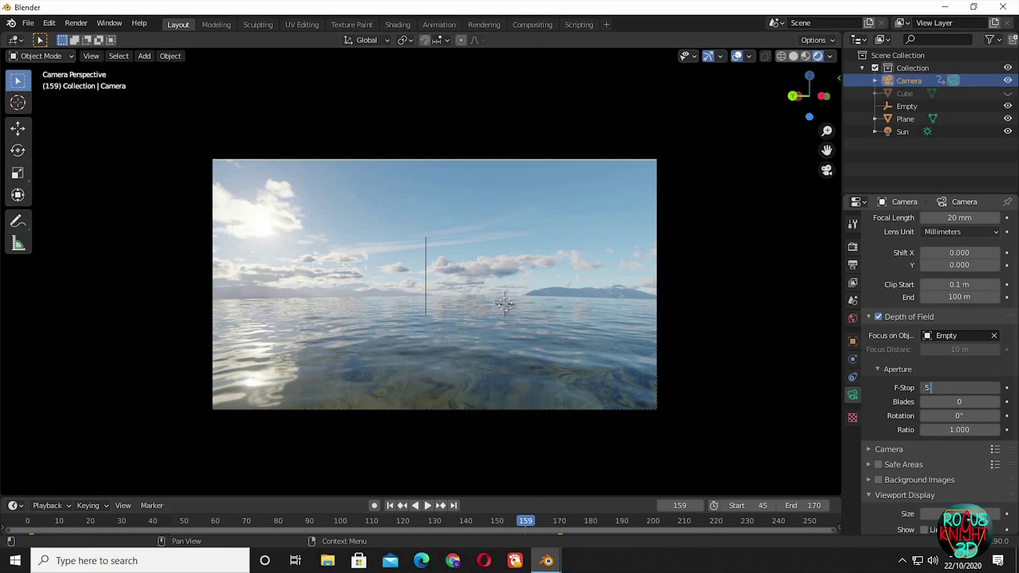
type(".2")
key("Return")
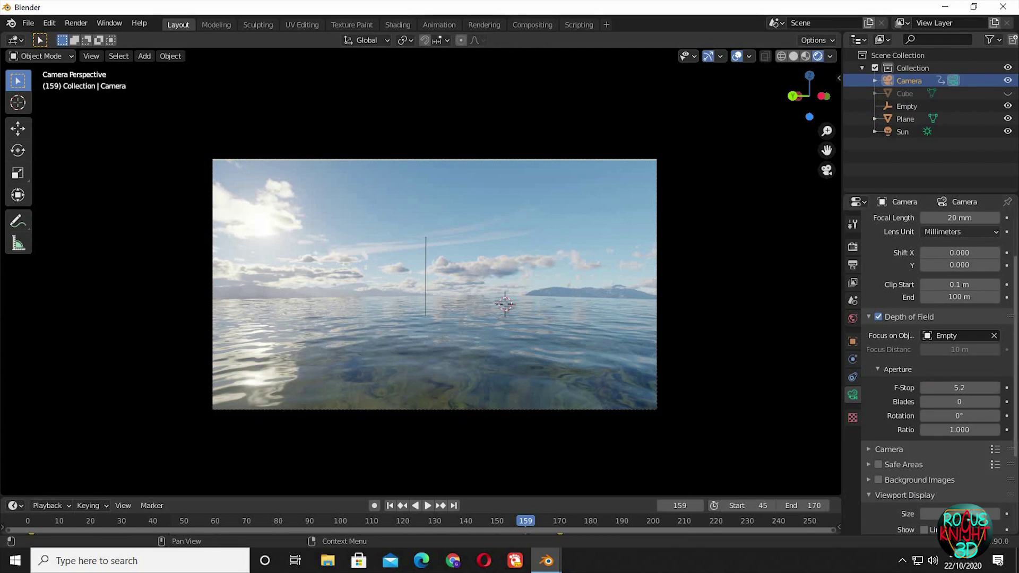
left_click(958, 415)
type("0d")
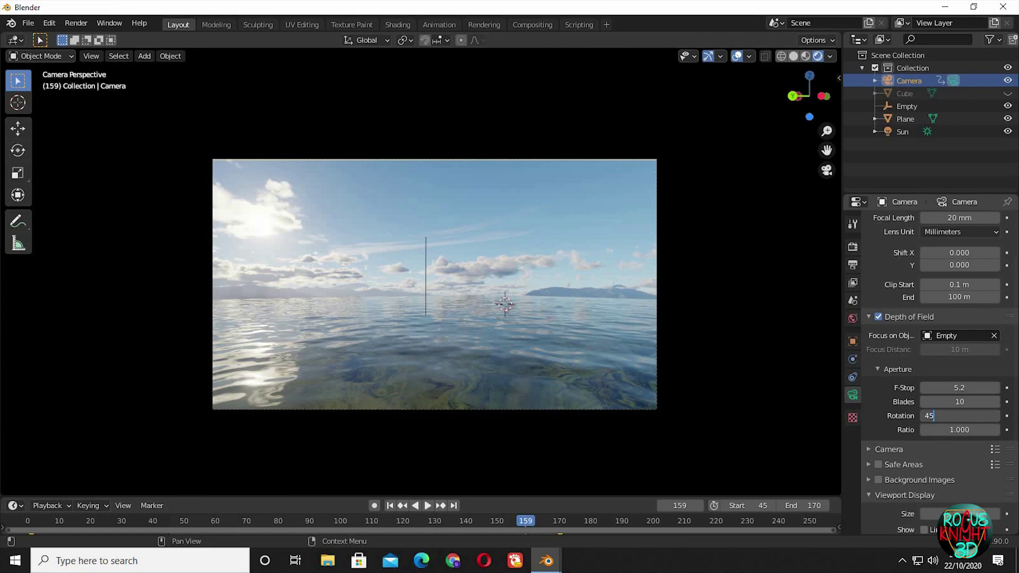
key("Return")
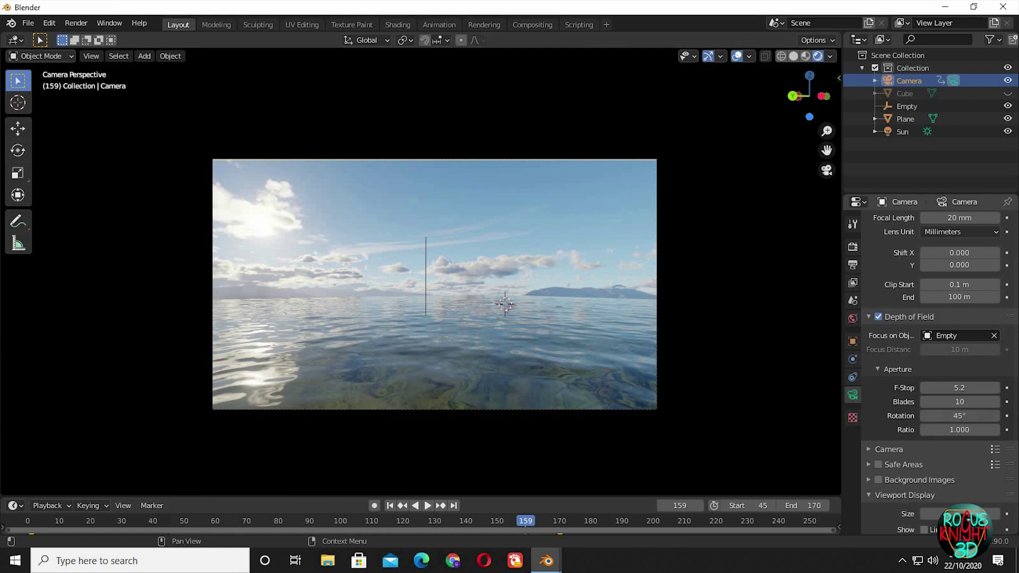
Enable Screen Space Reflections and Motion Blur for the Eevee render
left_click(855, 248)
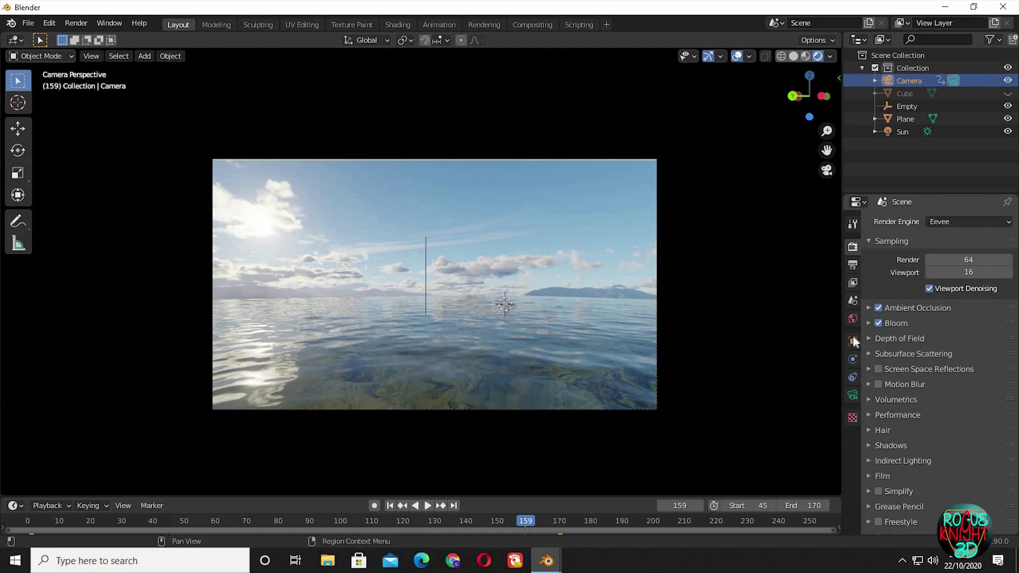
left_click(879, 368)
left_click(871, 370)
left_click(870, 371)
left_click(878, 384)
Set the volumetrics tile size to 4 px and enable Volumetric Shadows
scroll(867, 385, "down", 1)
left_click(869, 390)
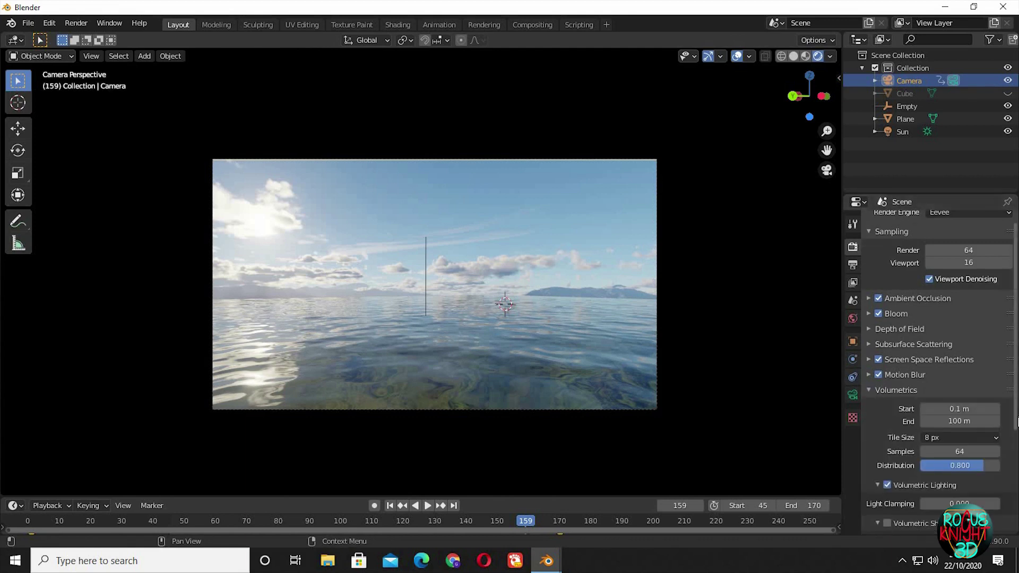
scroll(902, 372, "down", 5)
left_click(947, 320)
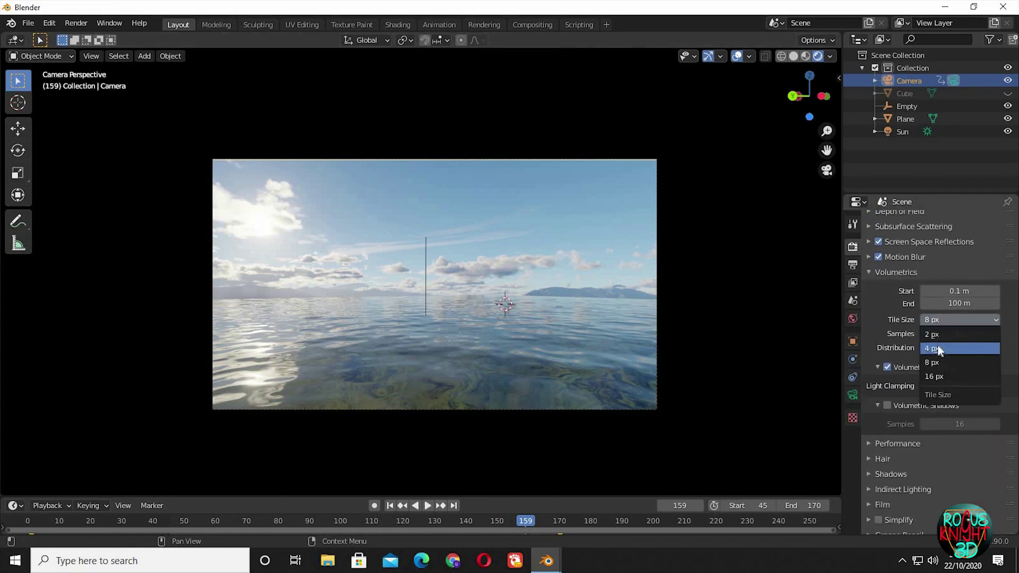
left_click(938, 345)
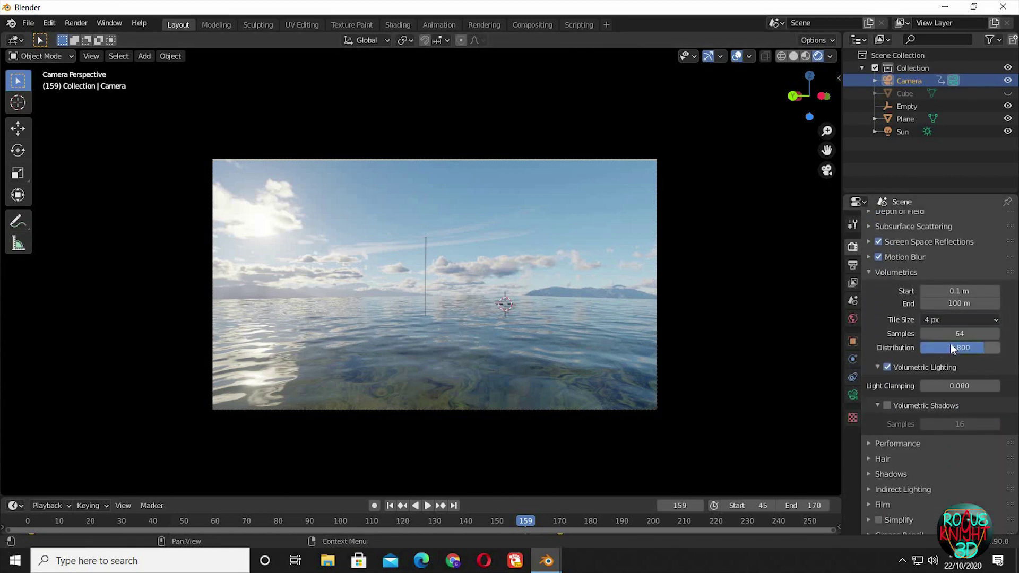
left_click(887, 406)
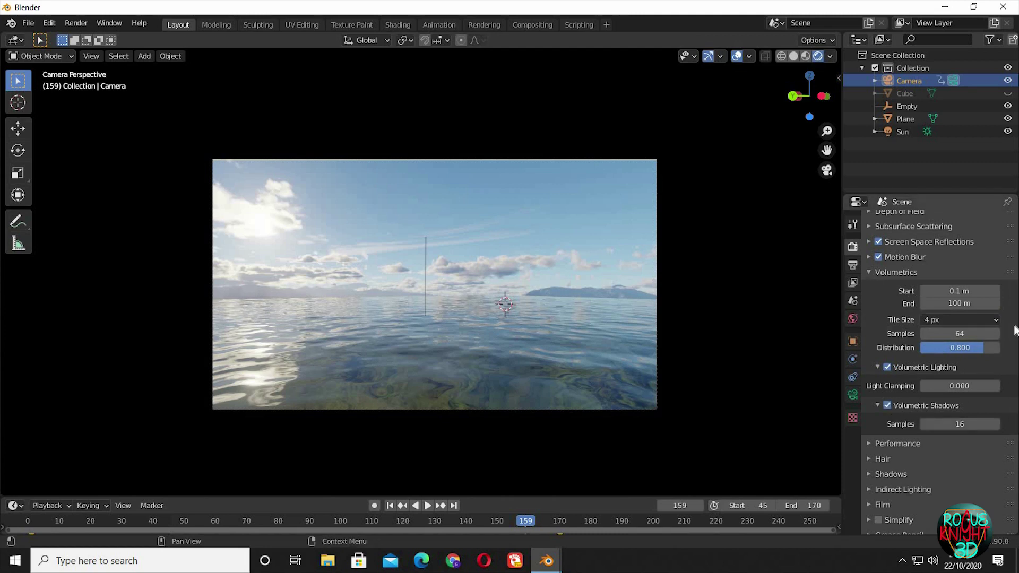
left_click(870, 273)
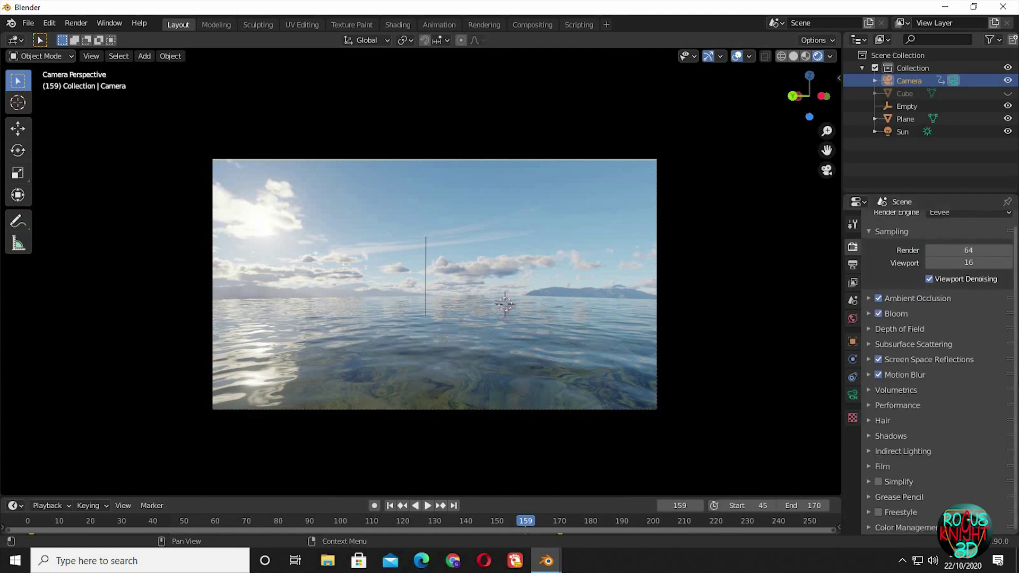
Set the shadow cube size to 1024 px and enable High Bitdepth shadows
left_click(869, 438)
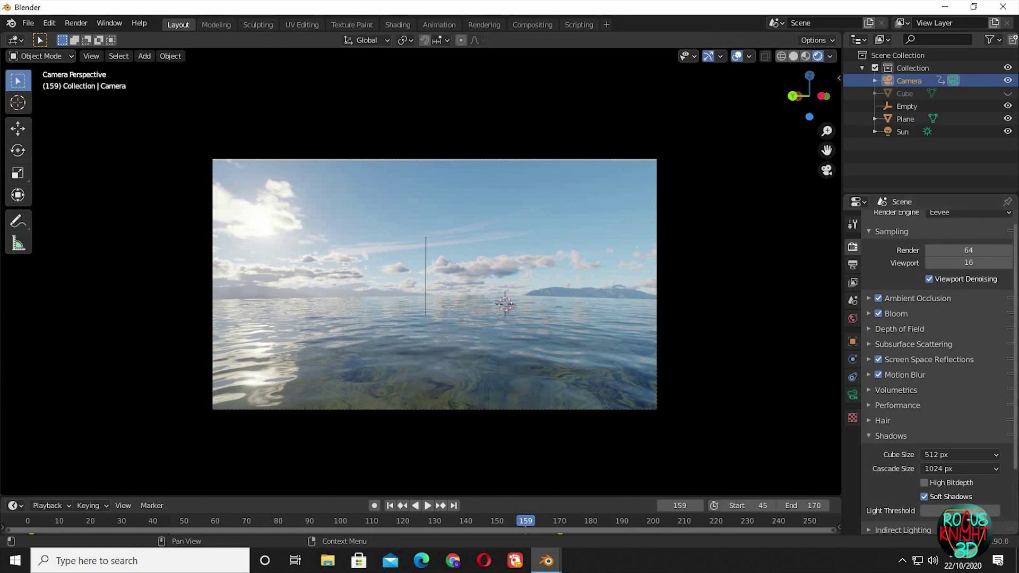
scroll(939, 371, "down", 1)
scroll(954, 383, "down", 3)
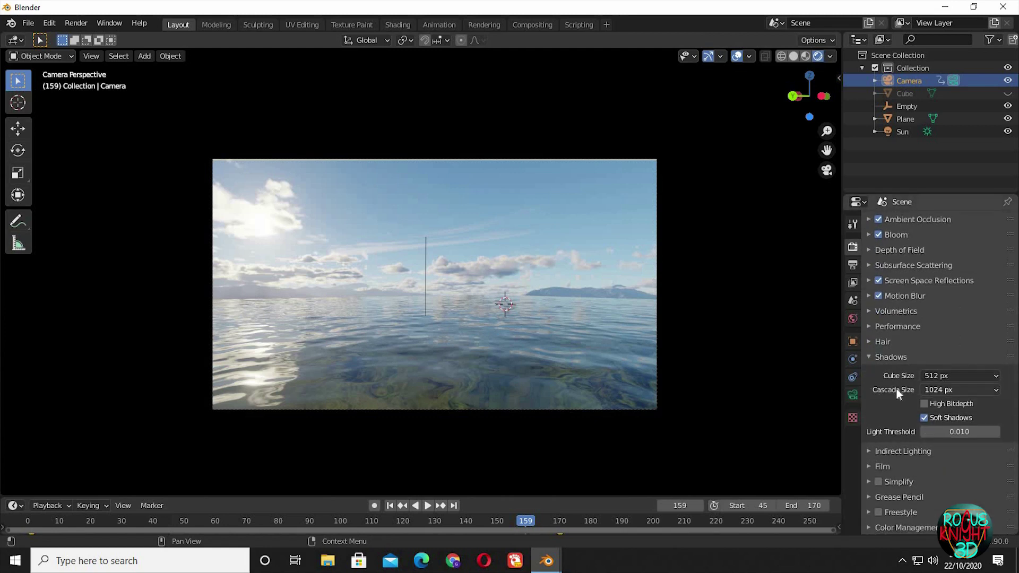
left_click(950, 389)
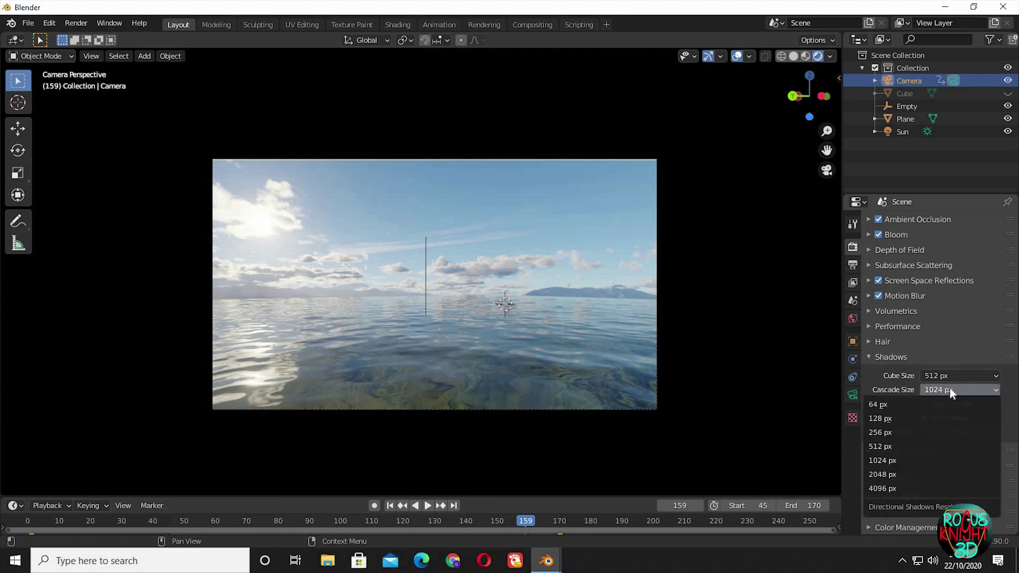
left_click(963, 375)
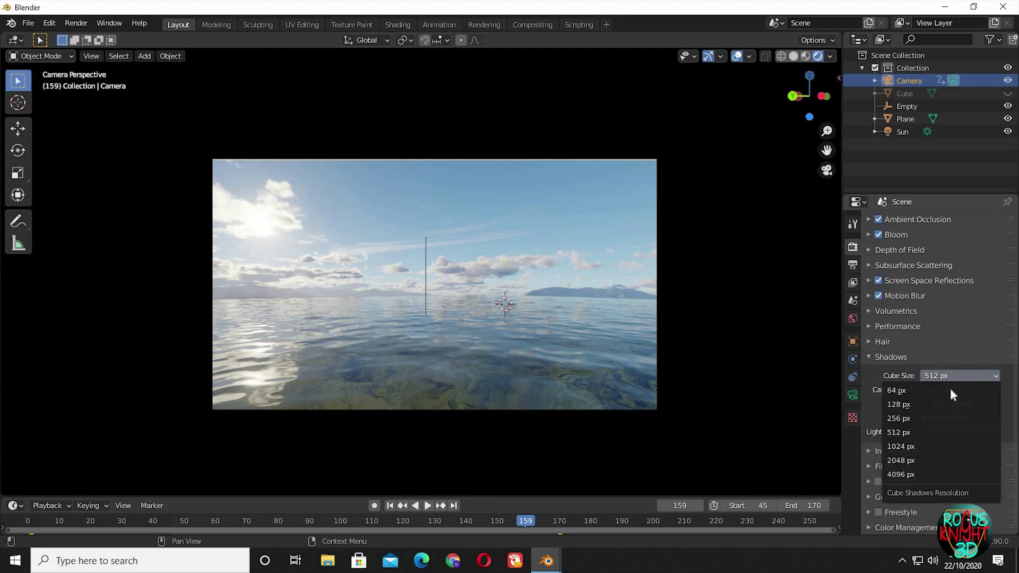
left_click(926, 446)
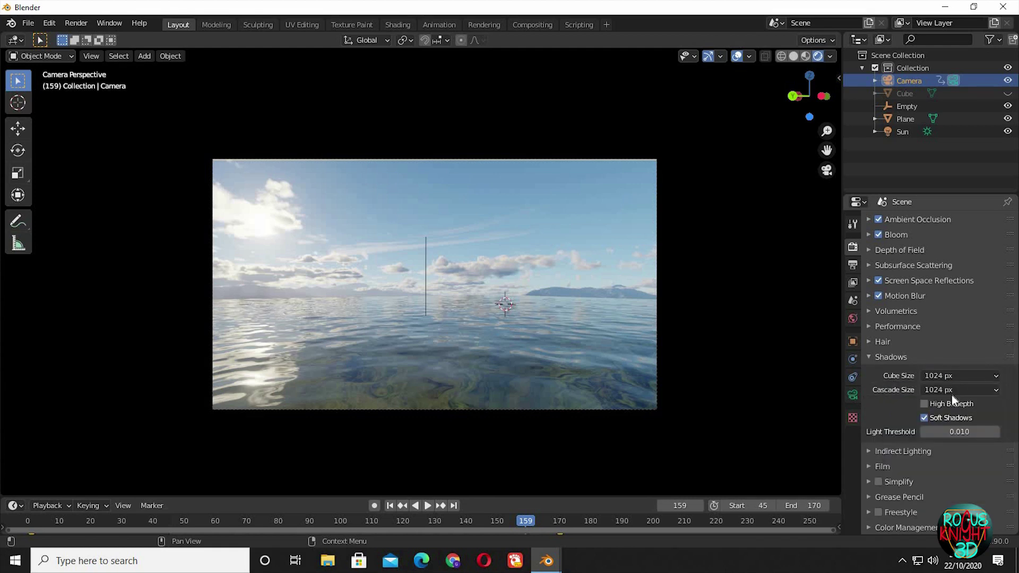
left_click(925, 404)
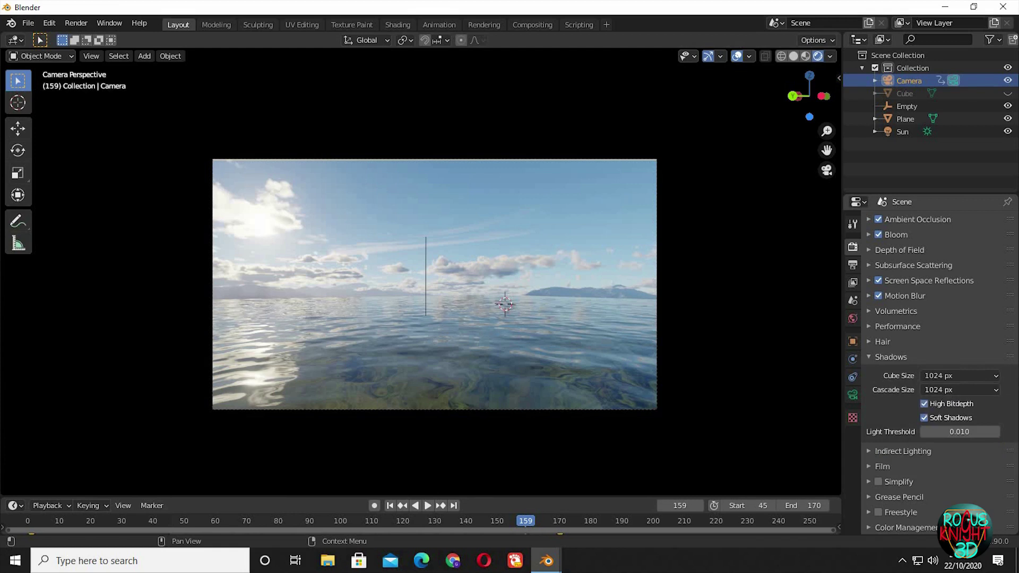
left_click(872, 355)
Set the color management look to Medium High Contrast
scroll(953, 481, "down", 5)
left_click(959, 462)
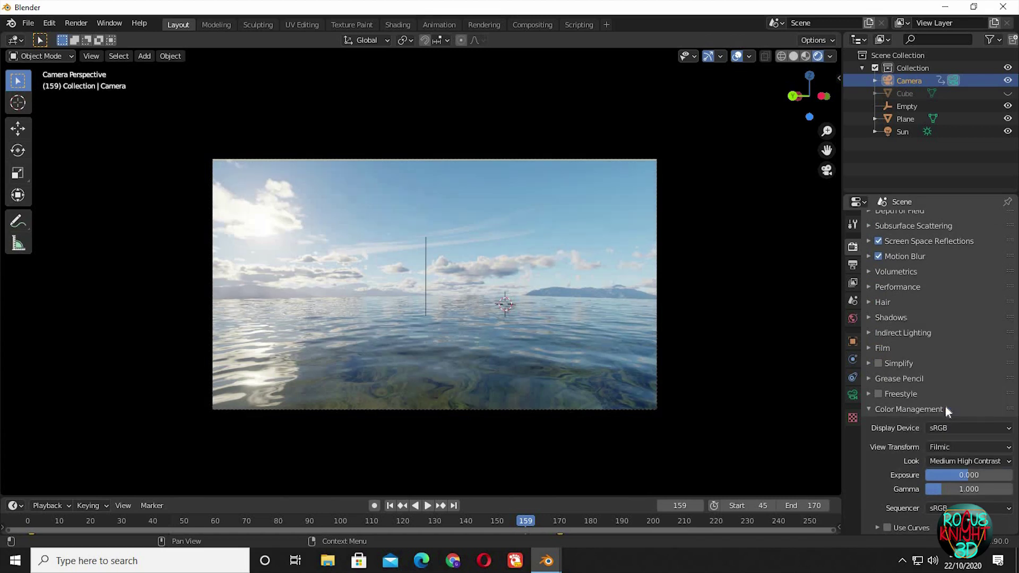
left_click(944, 405)
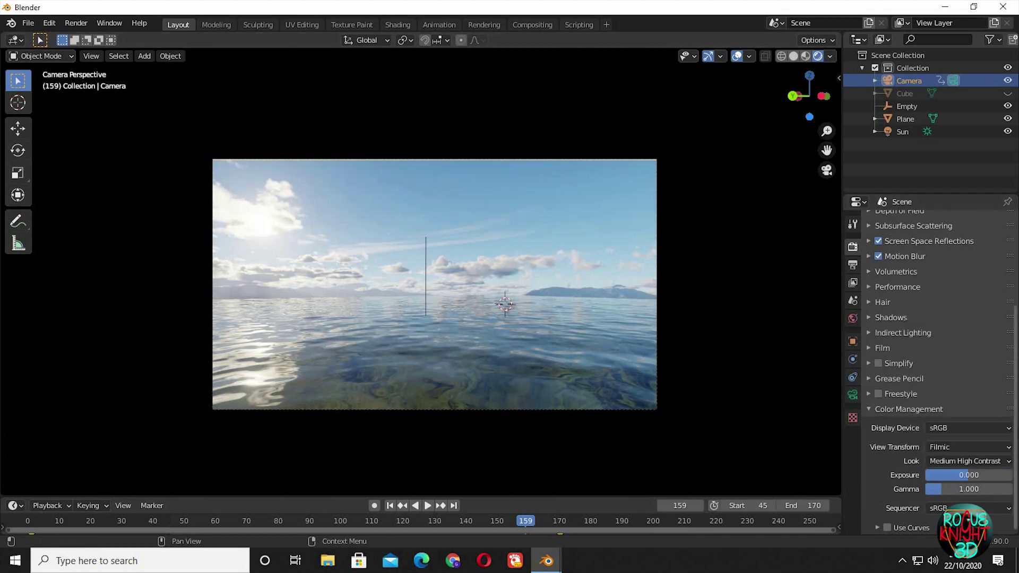
scroll(907, 273, "up", 5)
scroll(871, 425, "down", 5)
scroll(871, 412, "up", 5)
scroll(939, 371, "up", 1)
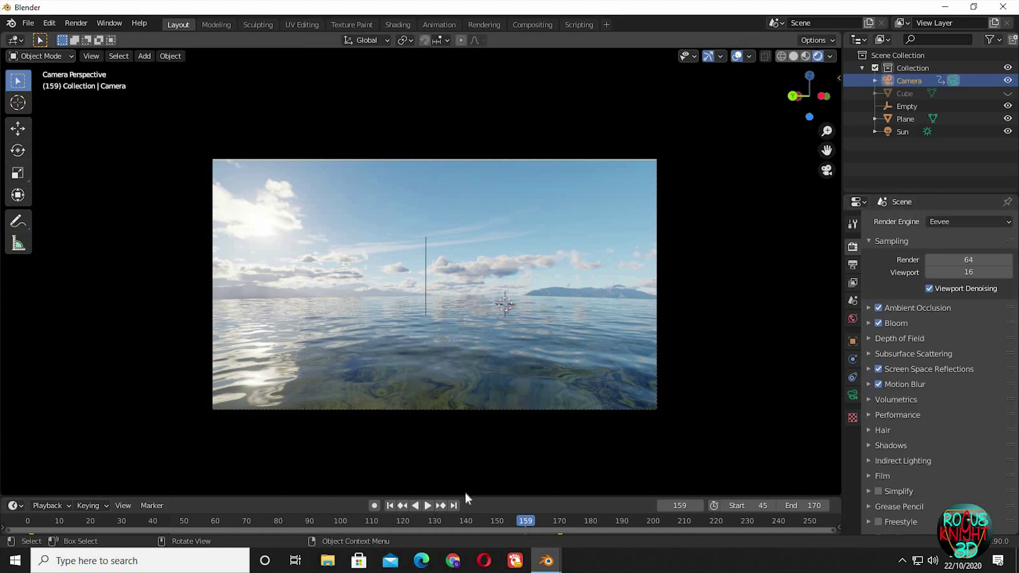
Play back the animation in the camera view to check the motion with the new render settings
left_click(428, 506)
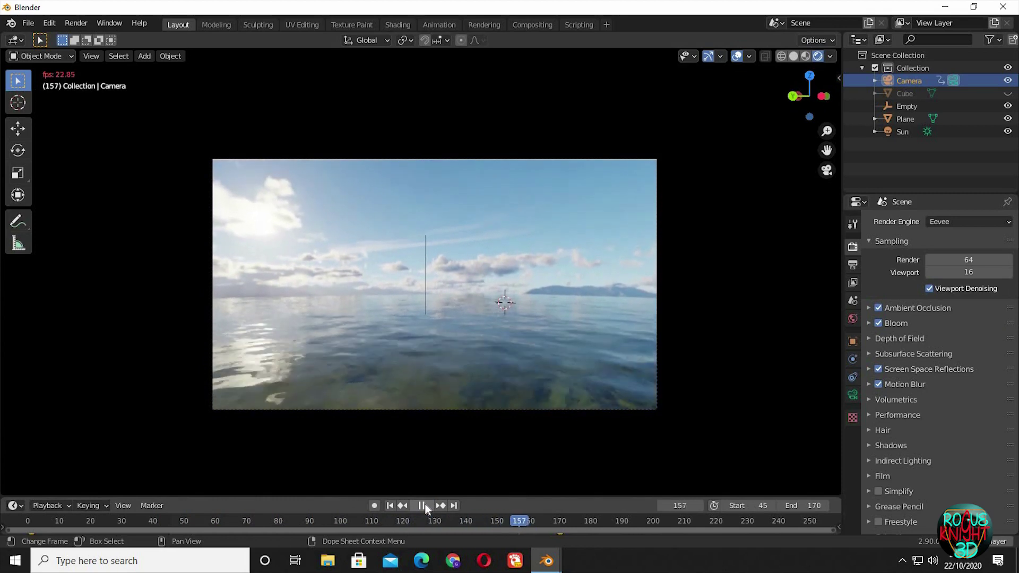
left_click(423, 505)
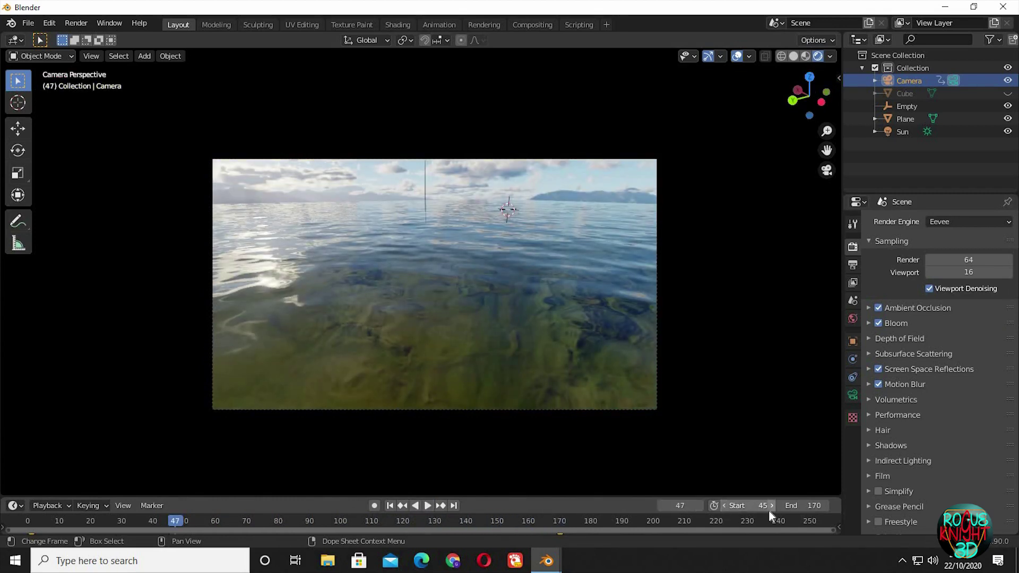
left_click(429, 505)
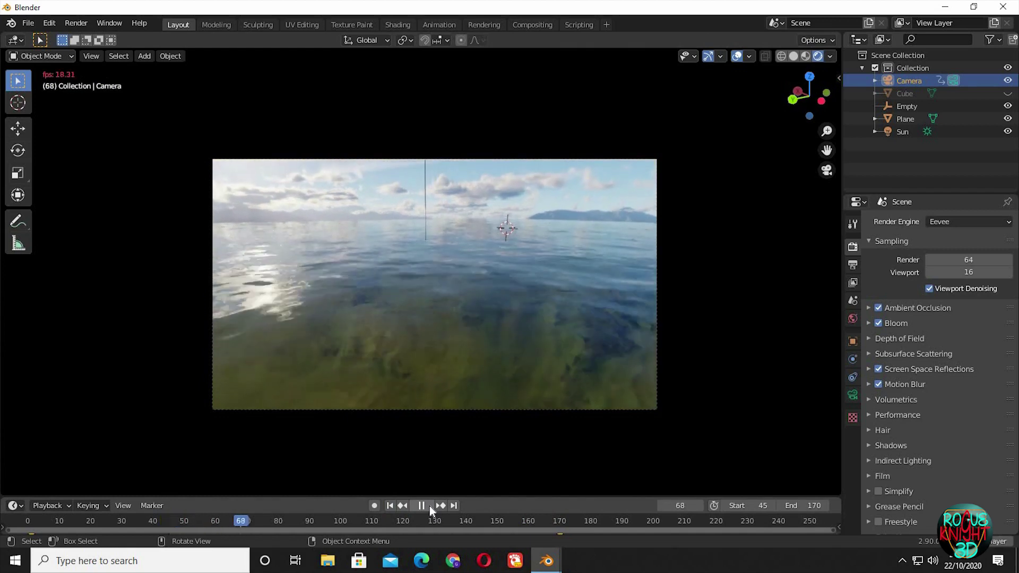
key("space")
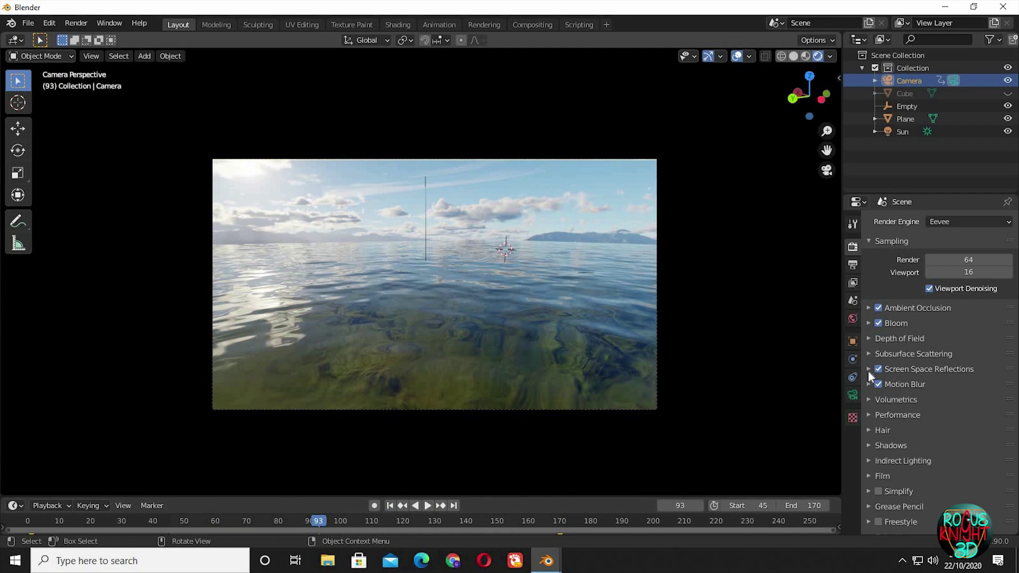
Enable the Mist, Normal and Environment render passes for the view layer
left_click(853, 284)
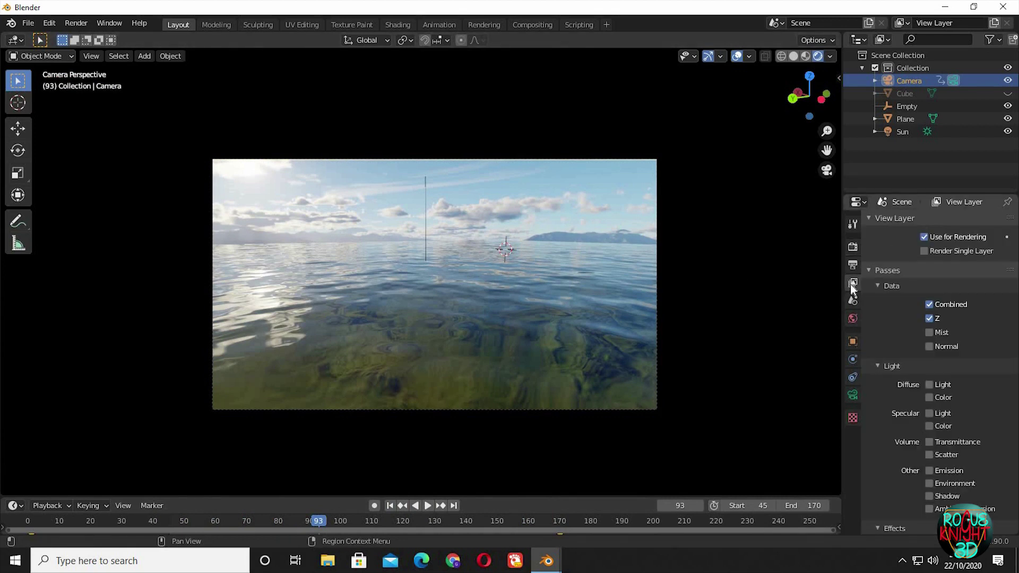
left_click(930, 347)
scroll(948, 414, "down", 1)
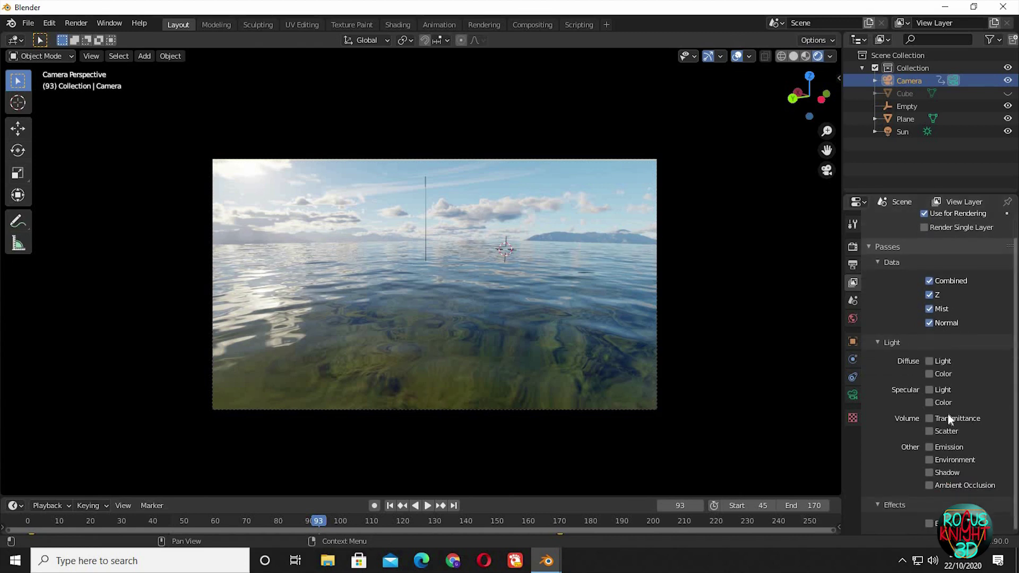
left_click(930, 459)
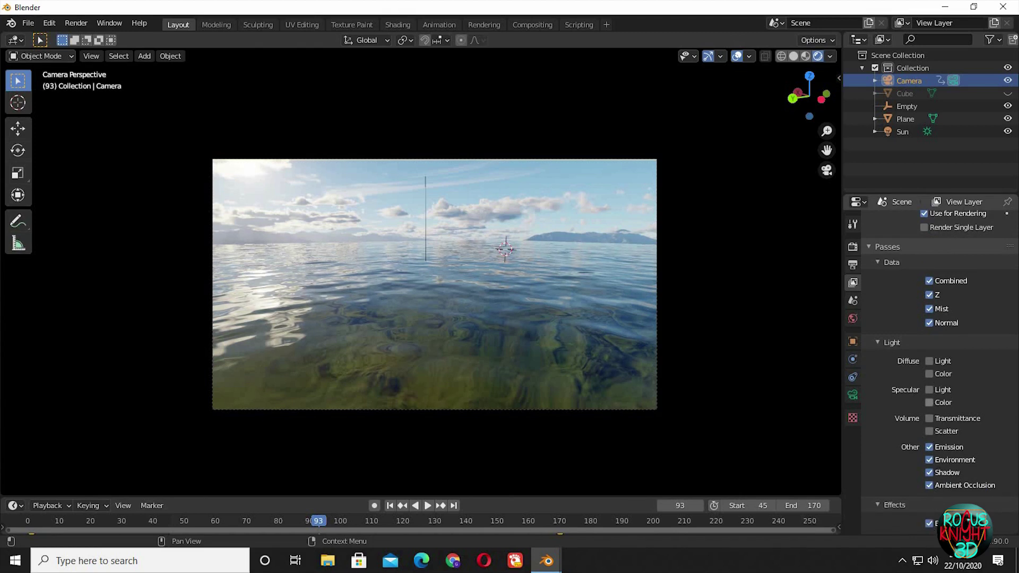
scroll(920, 385, "up", 2)
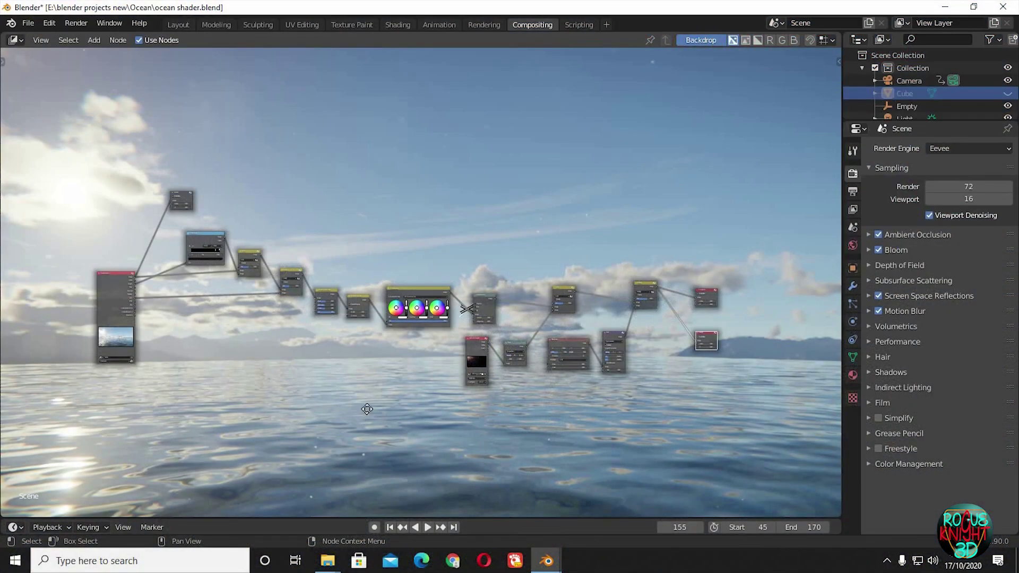
In the Compositing workspace of ocean shader.blend, compare the raw render with the final composite using the two viewer nodes
scroll(368, 409, "down", 2)
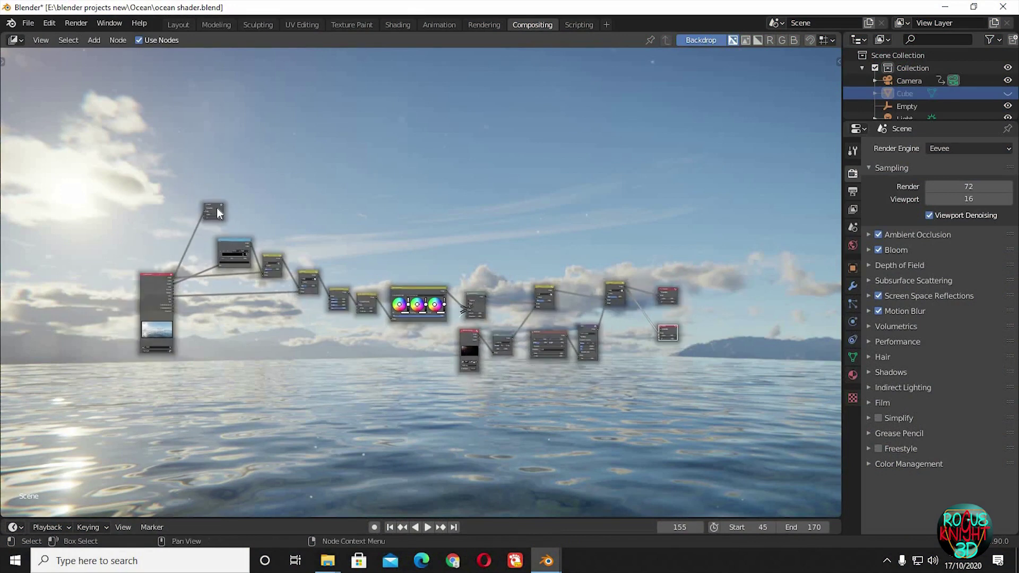
left_click(216, 202)
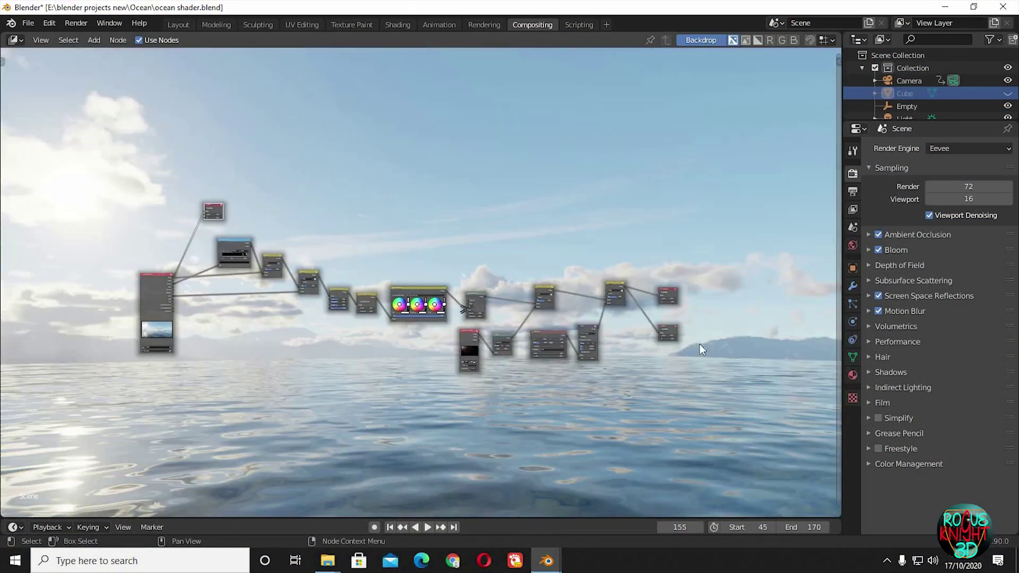
left_click(670, 331)
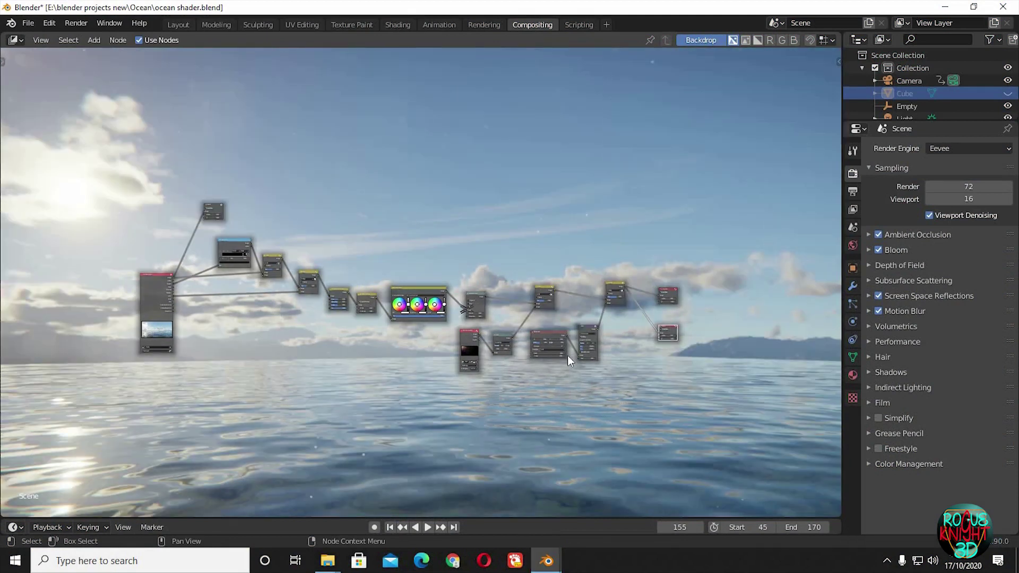